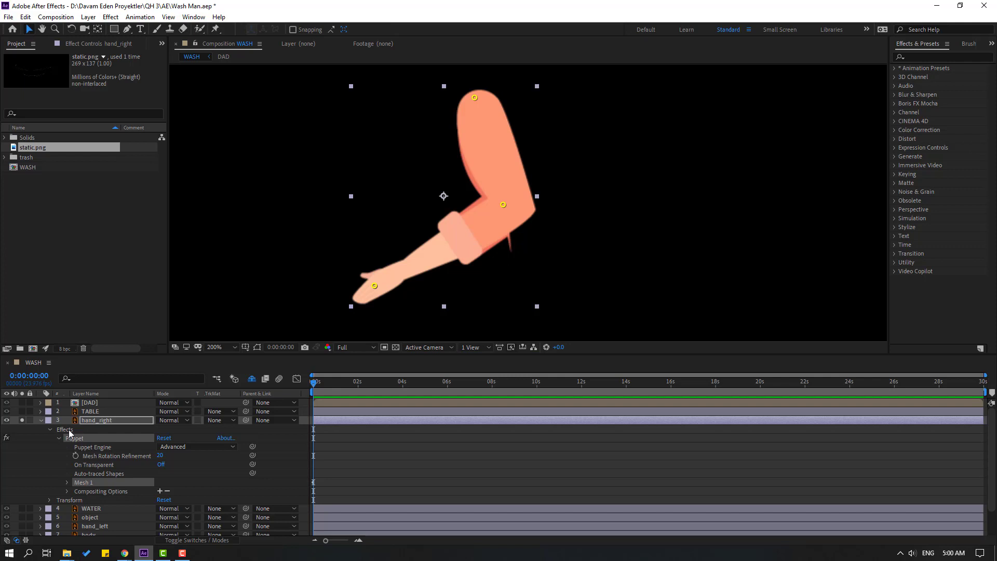
# Step: Change the Puppet Engine of the hand_right layer's Puppet effect to Legacy and accept the change
pyautogui.click(165, 448)
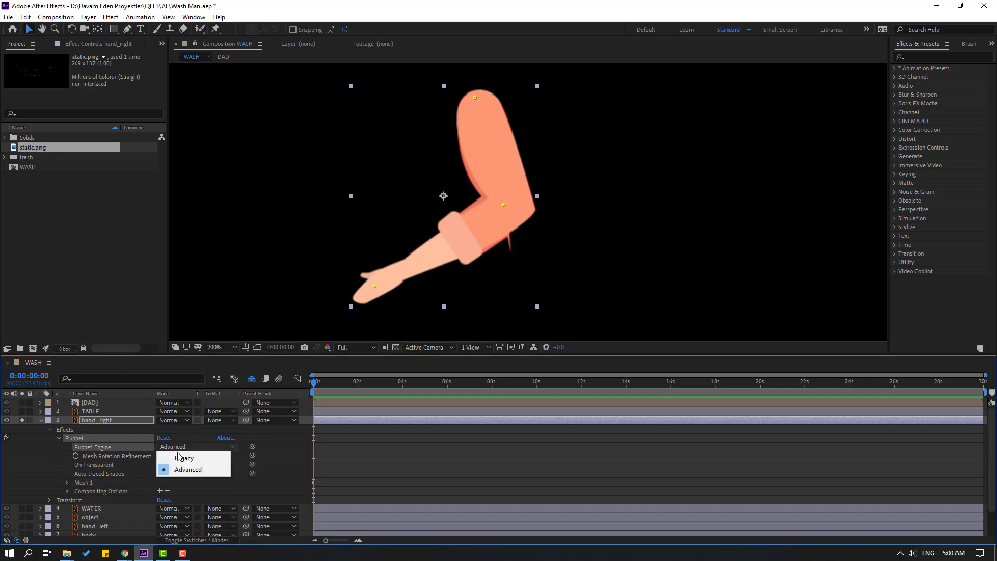
pyautogui.click(173, 457)
pyautogui.click(767, 363)
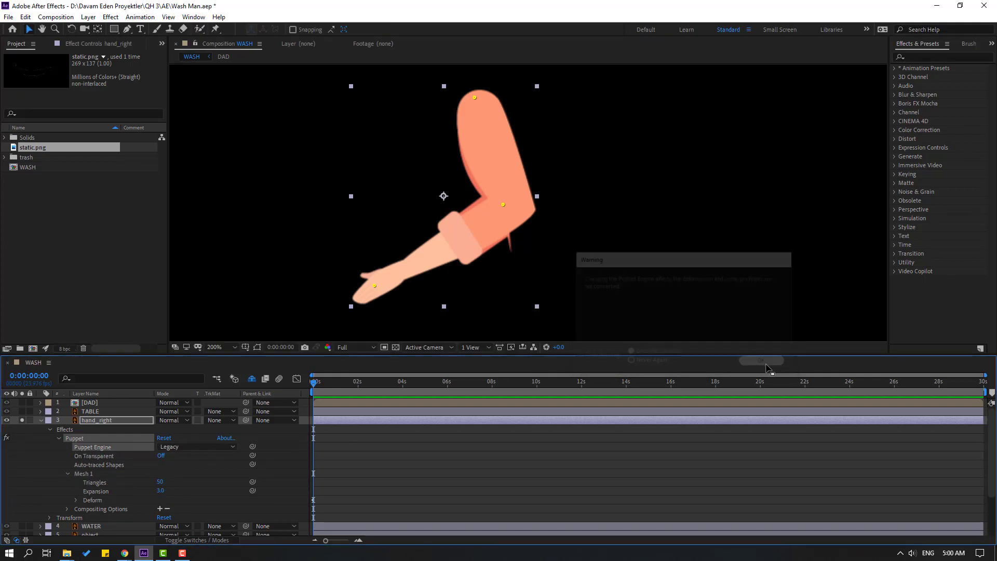
# Step: Open Duik Bassel.2 and add bones to the hand_right puppet pins from its Links & constraints rigging tools
pyautogui.click(194, 16)
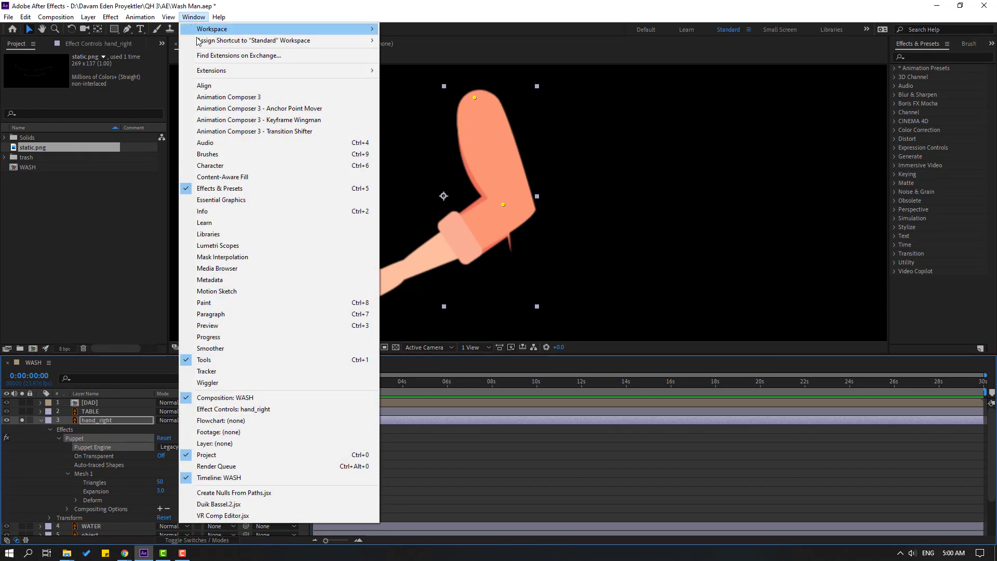
pyautogui.click(236, 504)
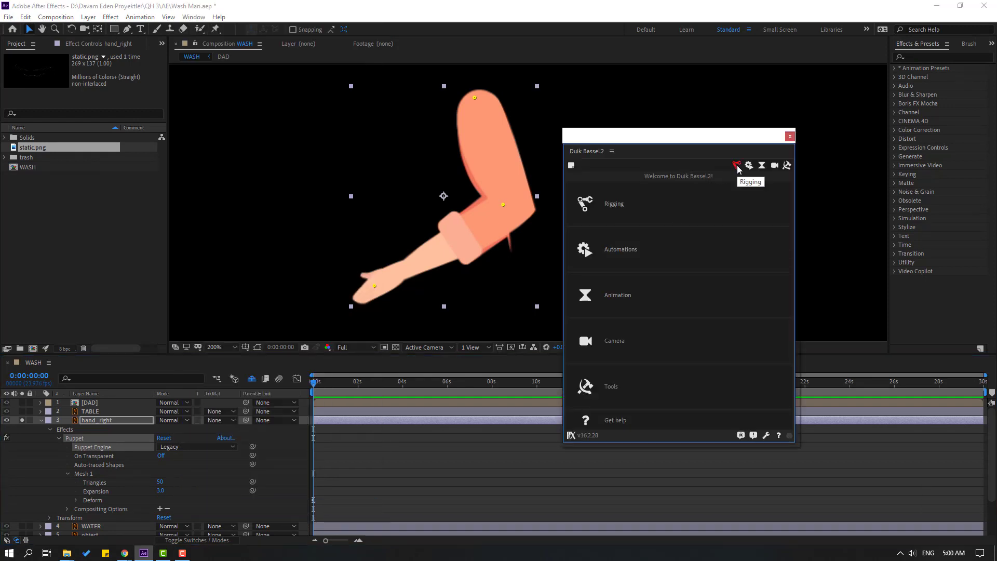
pyautogui.click(738, 166)
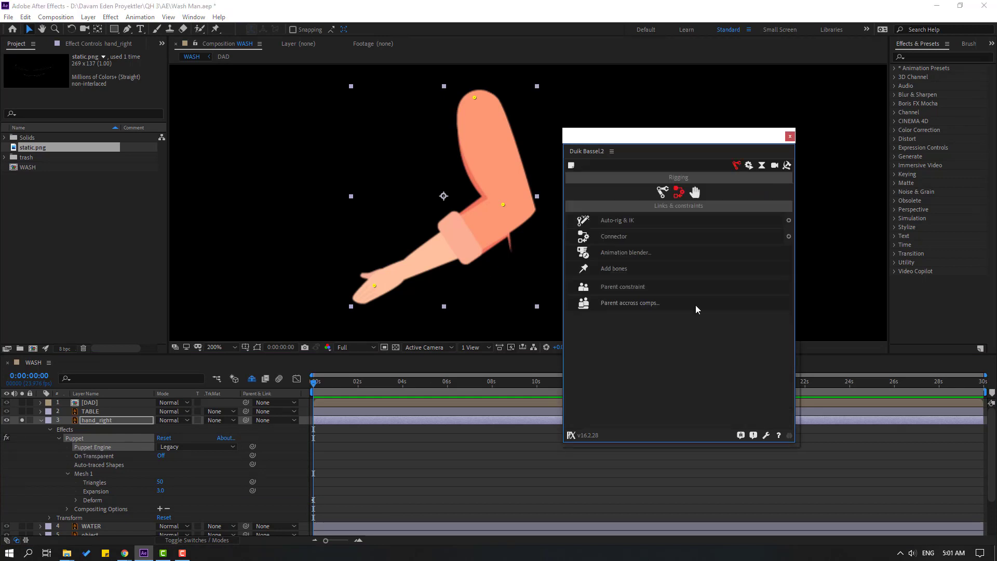
pyautogui.click(612, 268)
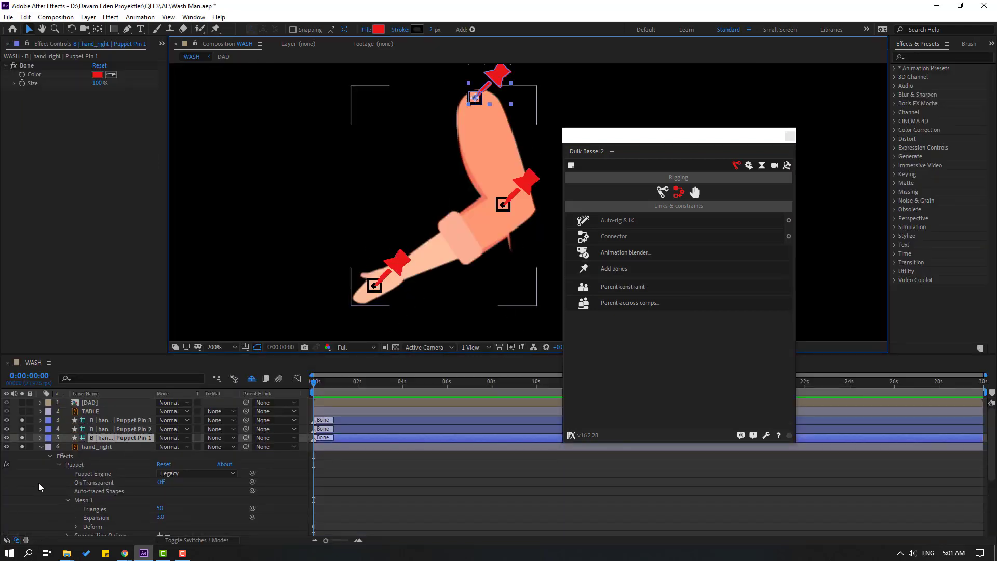
# Step: Parent the Puppet Pin 3 bone to Puppet Pin 2, Puppet Pin 2 to Puppet Pin 1, and Puppet Pin 1 to the body layer
pyautogui.click(136, 420)
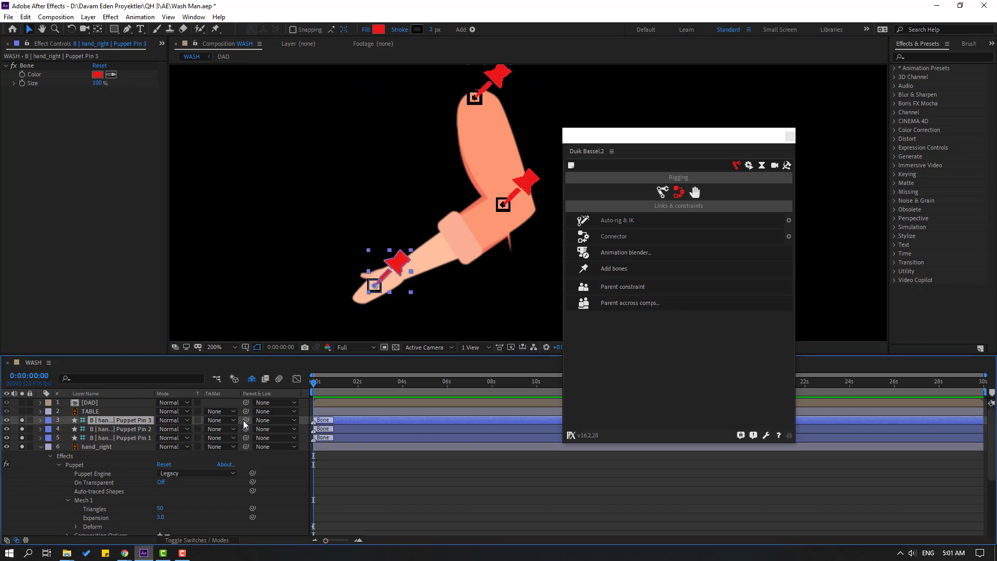
pyautogui.moveTo(243, 420); pyautogui.dragTo(115, 430)
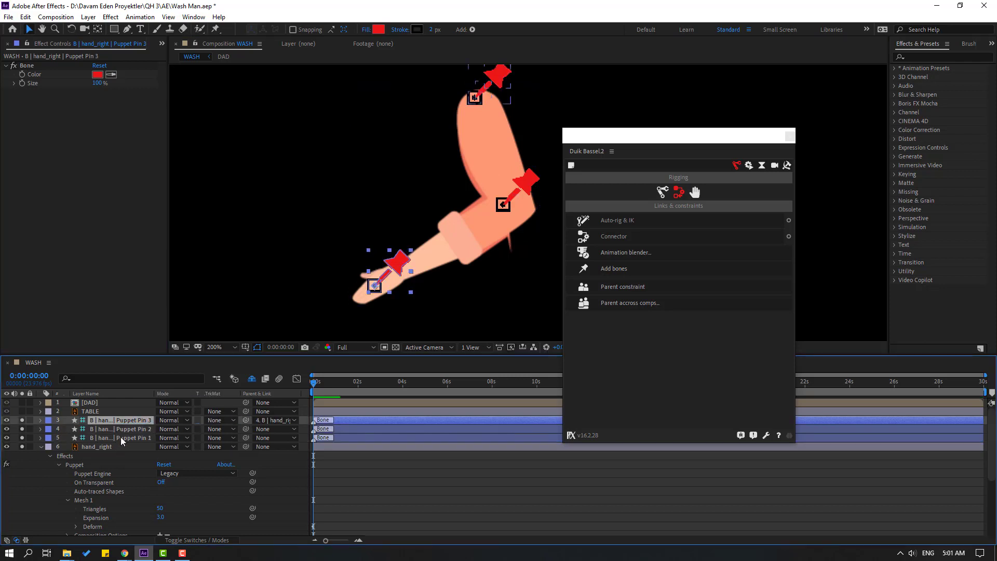
pyautogui.click(120, 429)
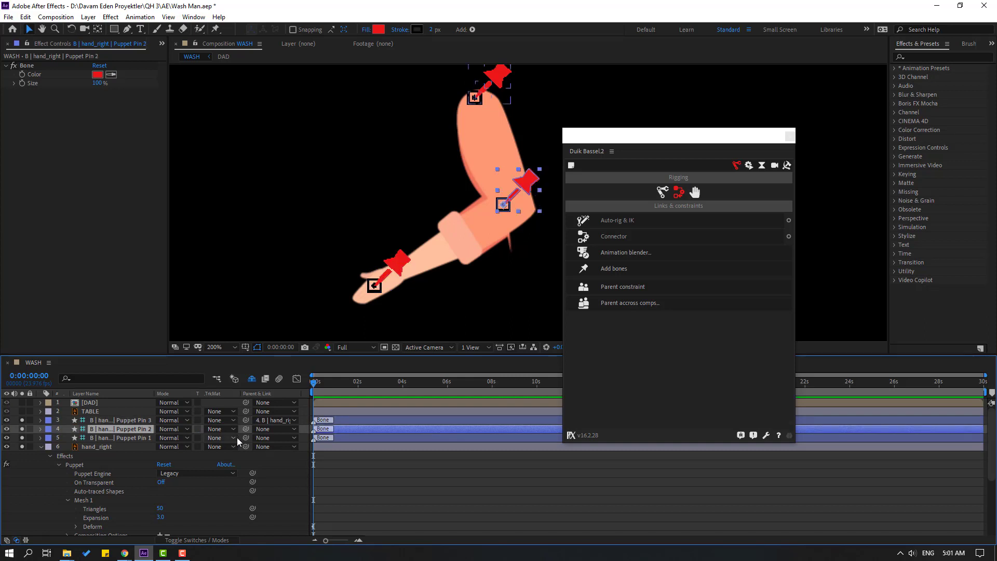
pyautogui.moveTo(244, 428); pyautogui.dragTo(118, 438)
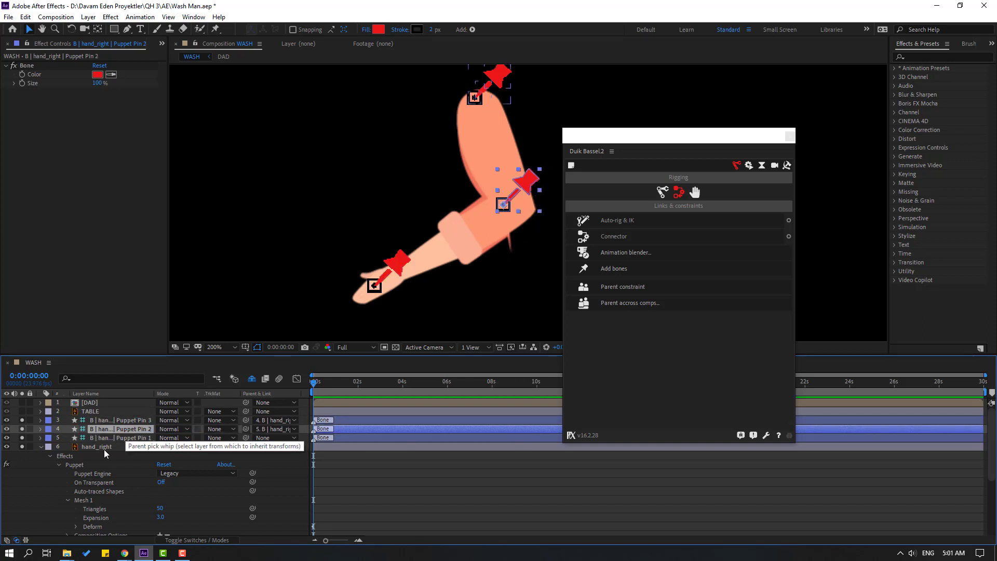
pyautogui.click(41, 447)
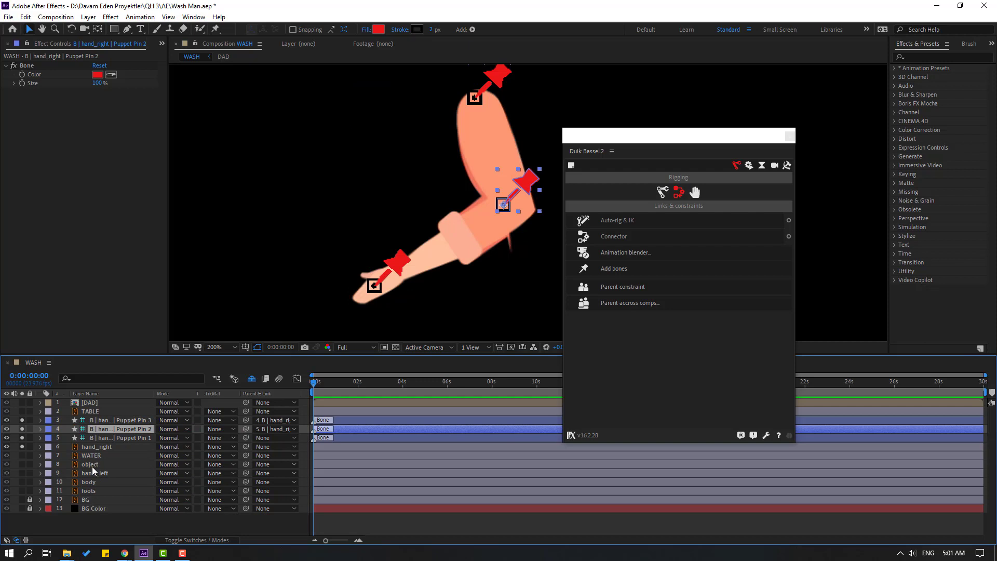
pyautogui.click(117, 438)
pyautogui.moveTo(244, 438); pyautogui.dragTo(85, 481)
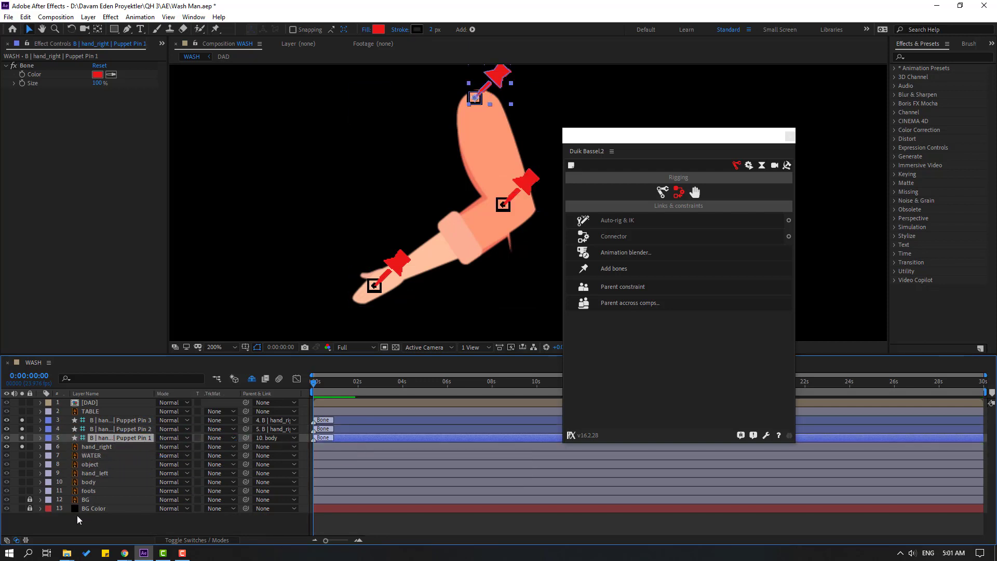
# Step: Apply Duik's Auto-rig & IK to the three hand_right bone layers
pyautogui.click(117, 422)
pyautogui.keyDown('ctrl'); pyautogui.click(117, 430); pyautogui.keyUp('ctrl')
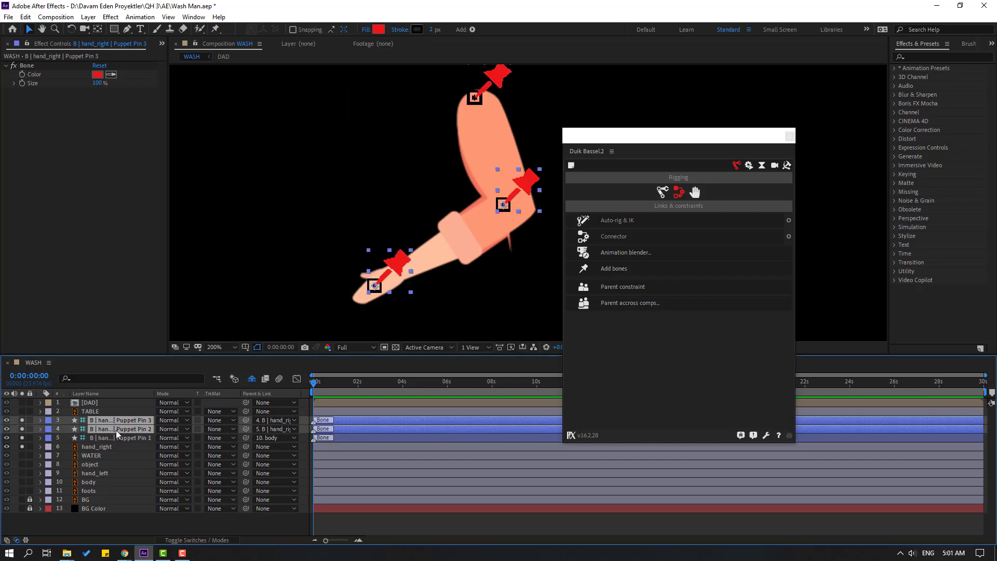
pyautogui.keyDown('ctrl'); pyautogui.click(113, 437); pyautogui.keyUp('ctrl')
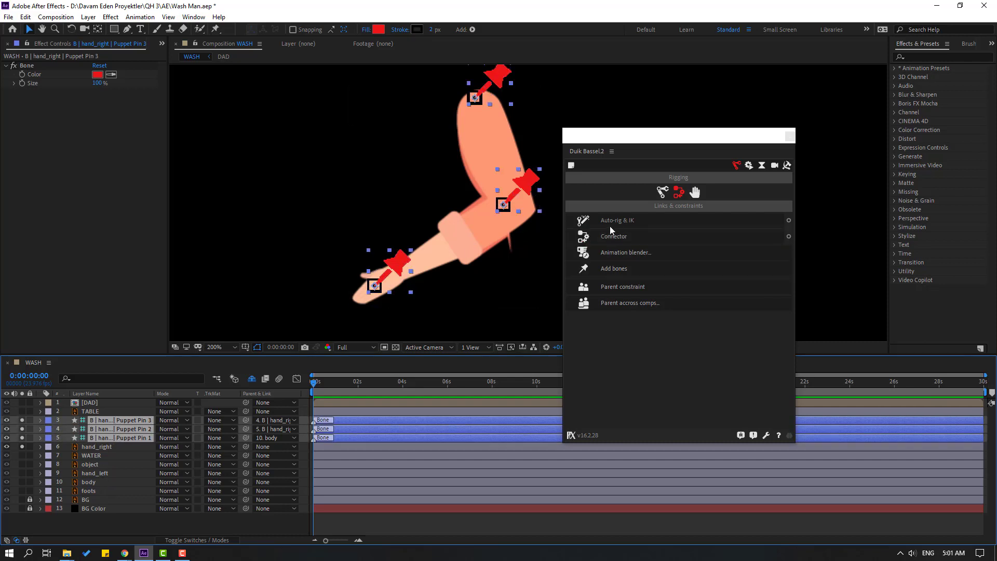
pyautogui.click(623, 220)
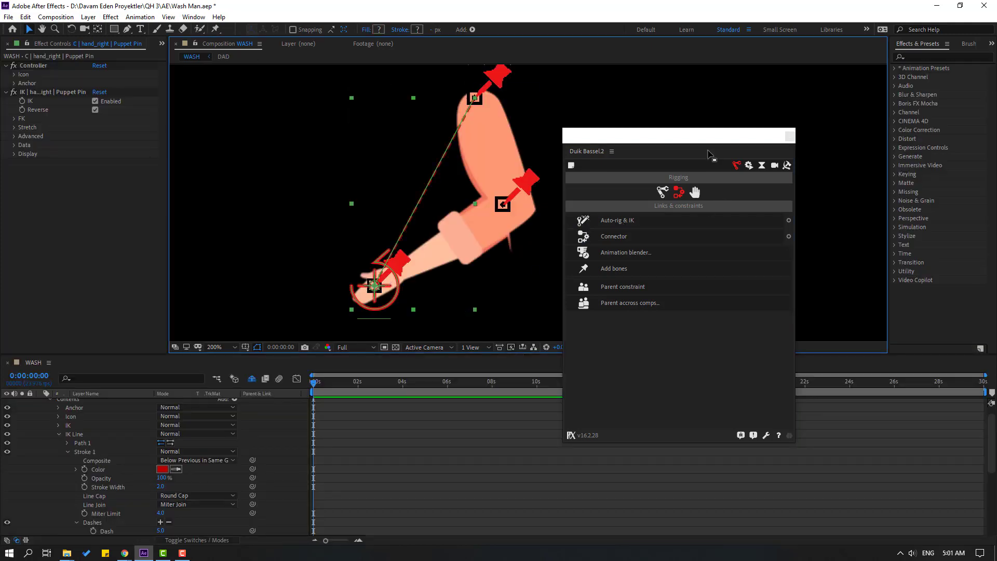
# Step: Collapse the new controller layer's properties and test the arm's IK by moving the hand controller in the composition
pyautogui.moveTo(701, 136); pyautogui.dragTo(765, 185)
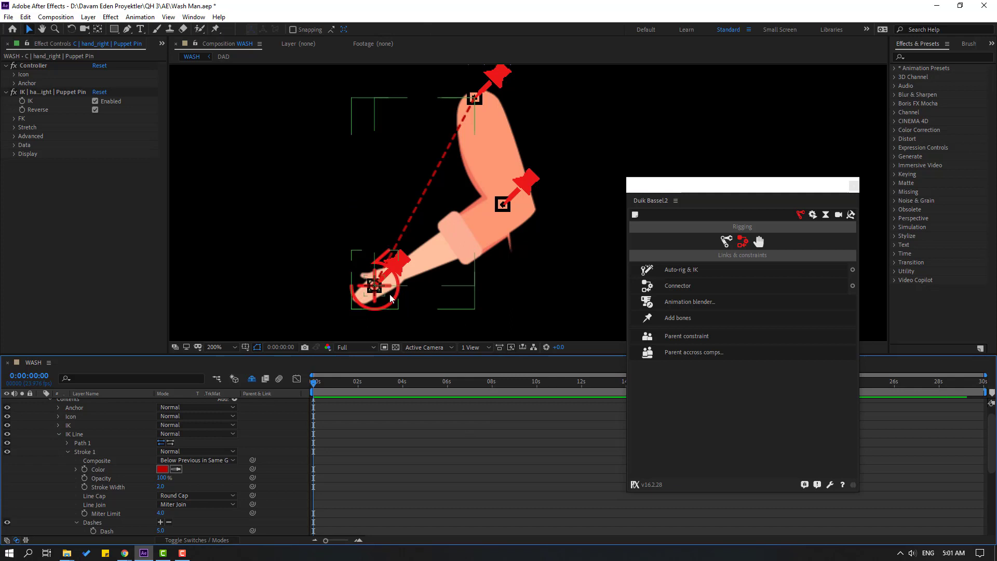
pyautogui.scroll(2, 27, 404)
pyautogui.click(41, 405)
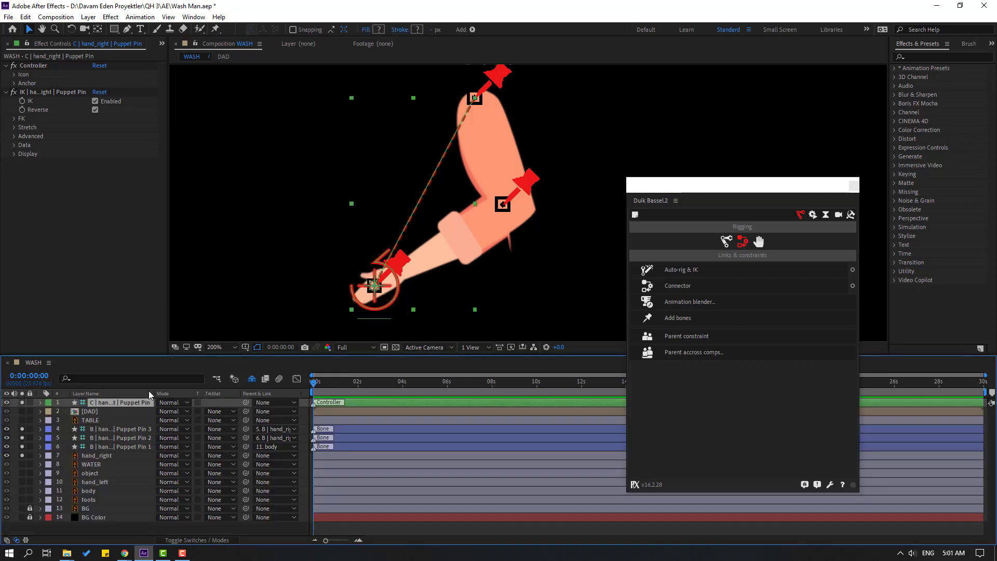
pyautogui.moveTo(393, 295); pyautogui.dragTo(371, 286)
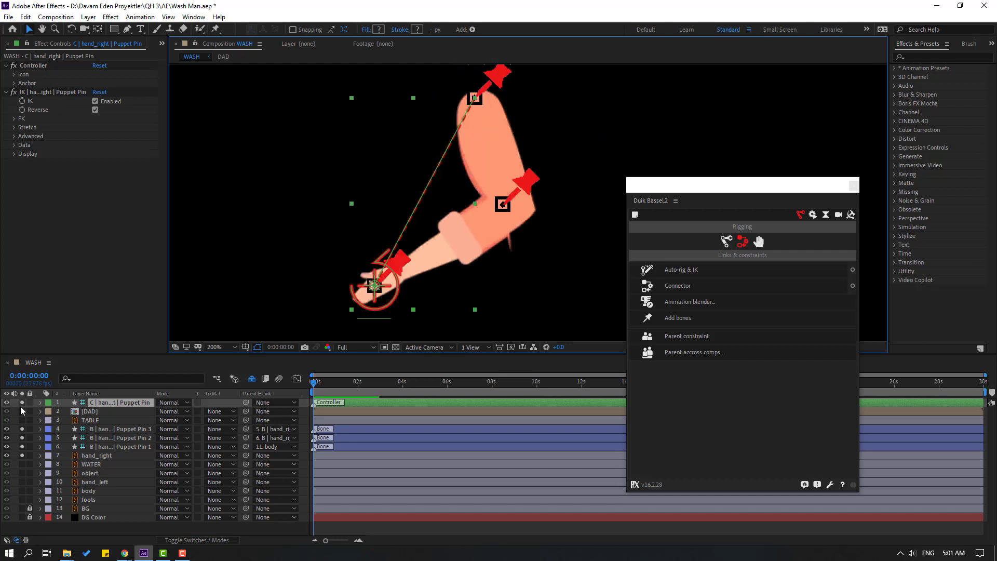
# Step: Turn off solo on the hand_right rig layers and hide the three bone layers in the composition
pyautogui.moveTo(23, 431); pyautogui.dragTo(22, 456)
pyautogui.click(105, 448)
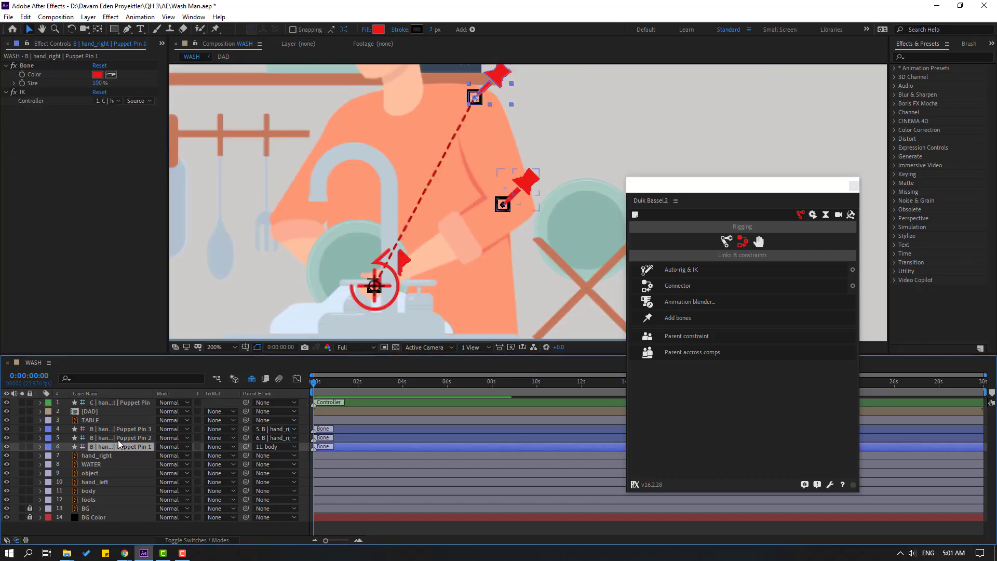
pyautogui.keyDown('shift'); pyautogui.click(132, 438); pyautogui.keyUp('shift')
pyautogui.keyDown('shift'); pyautogui.click(118, 430); pyautogui.keyUp('shift')
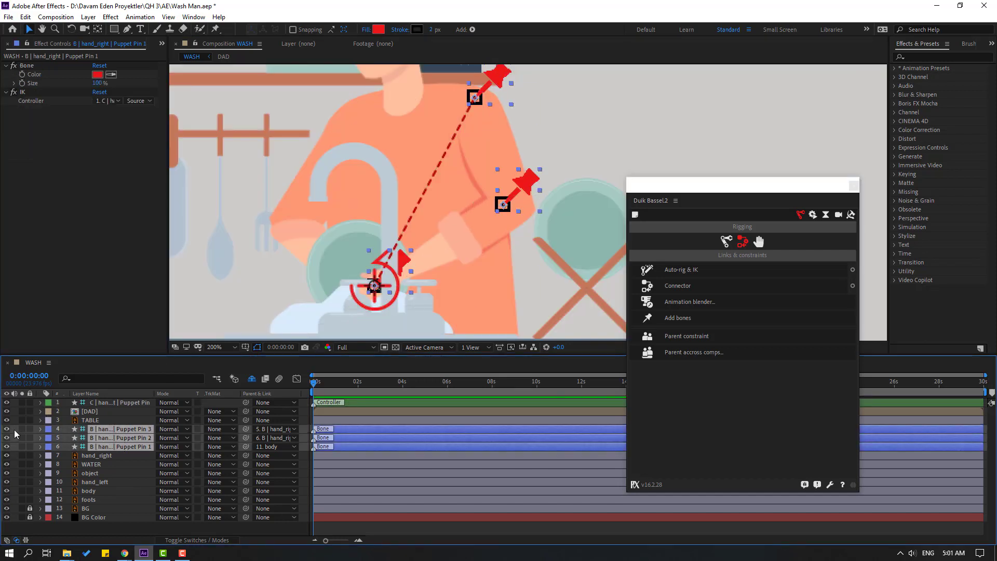
pyautogui.moveTo(6, 430); pyautogui.dragTo(7, 446)
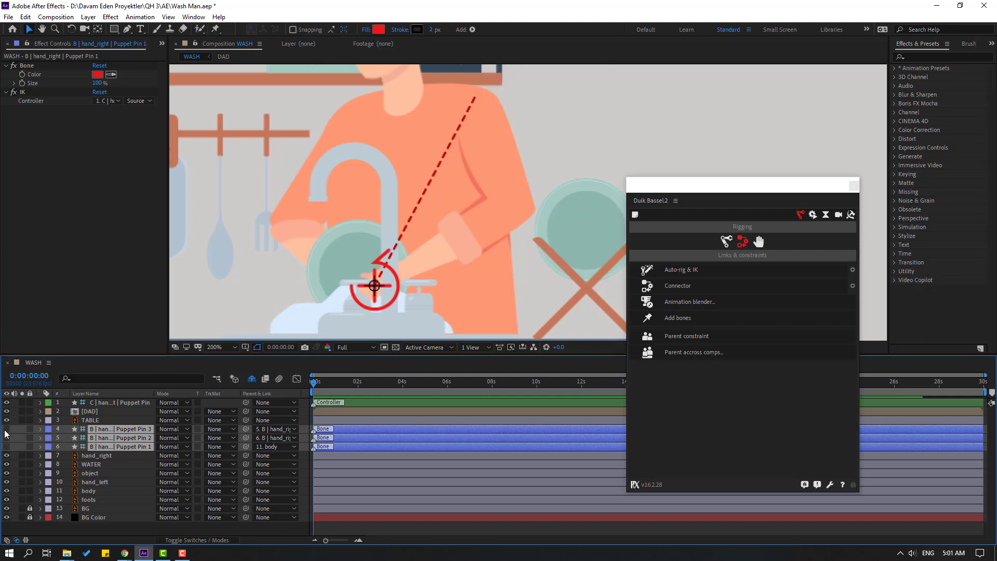
# Step: Mark the three hand_right bone layers as shy and keep shy layers hidden in the timeline
pyautogui.click(179, 541)
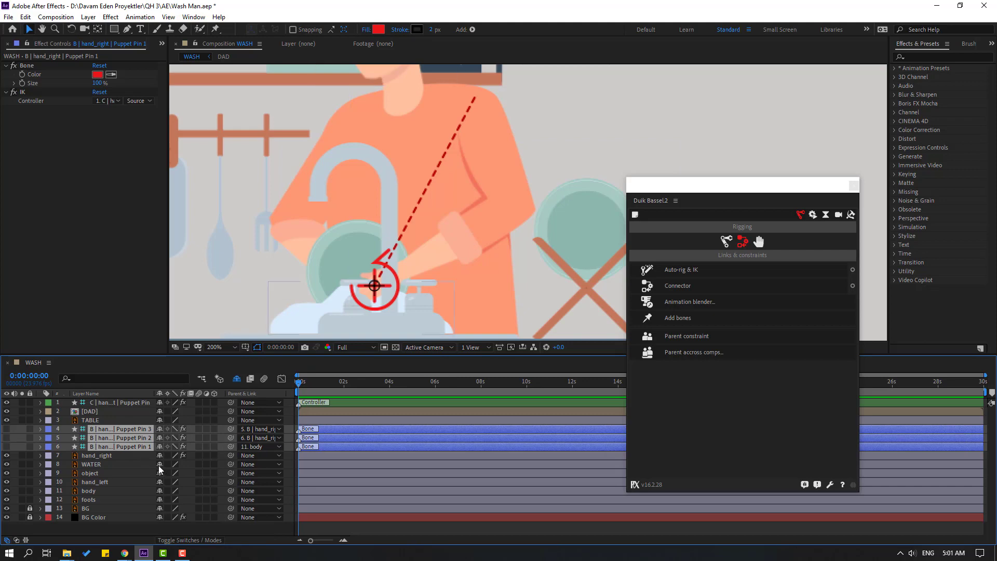
pyautogui.click(159, 430)
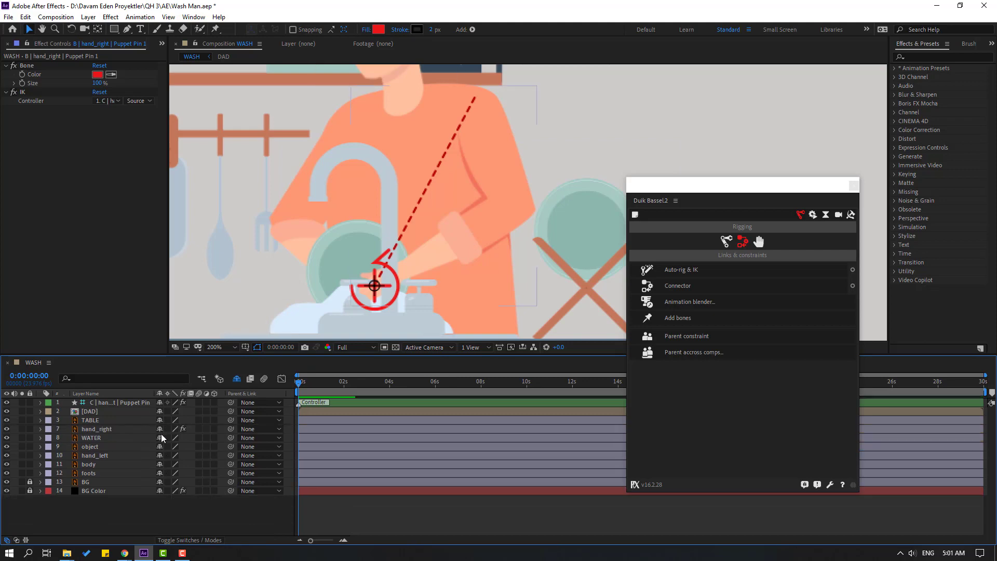
pyautogui.click(236, 379)
pyautogui.click(237, 381)
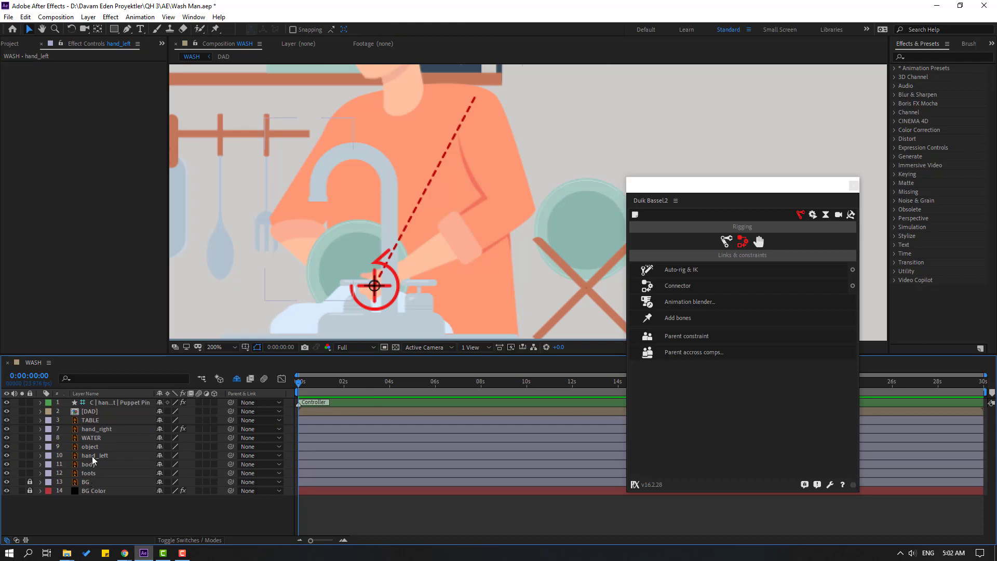
# Step: Solo the hand_left layer and place puppet pins at its shoulder, elbow and wrist
pyautogui.click(92, 456)
pyautogui.click(22, 456)
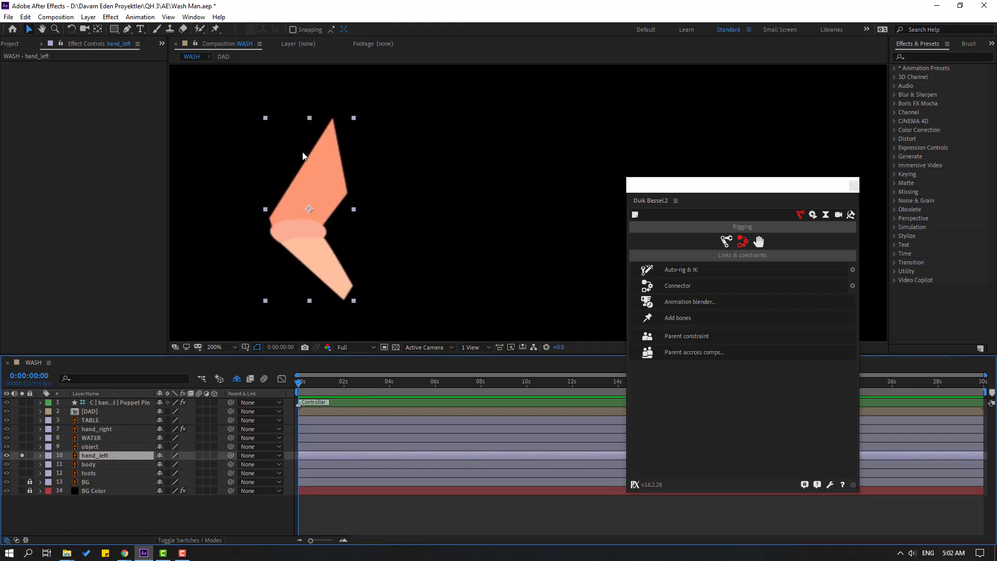
pyautogui.moveTo(250, 171); pyautogui.dragTo(266, 160)
pyautogui.click(214, 30)
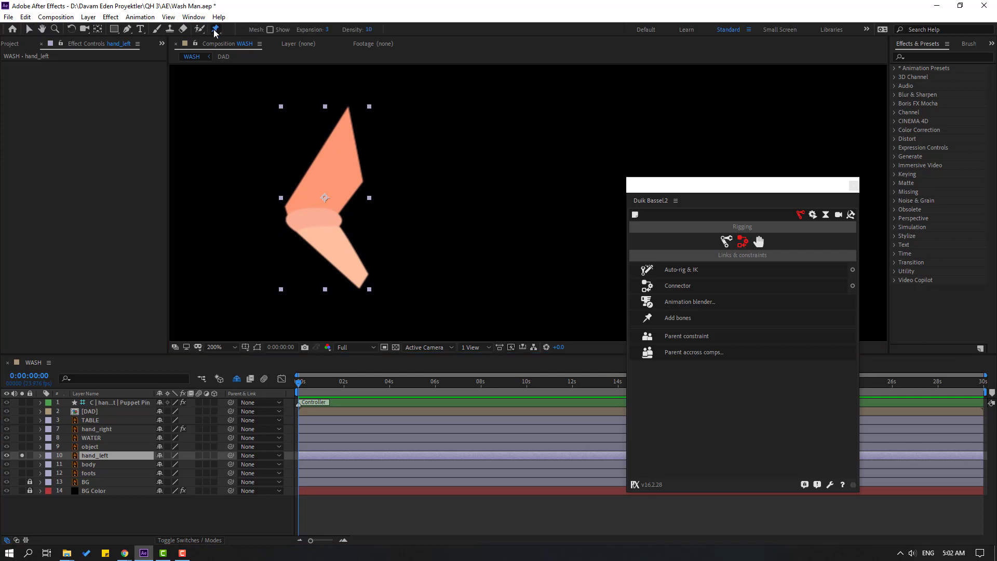
pyautogui.click(345, 116)
pyautogui.click(314, 207)
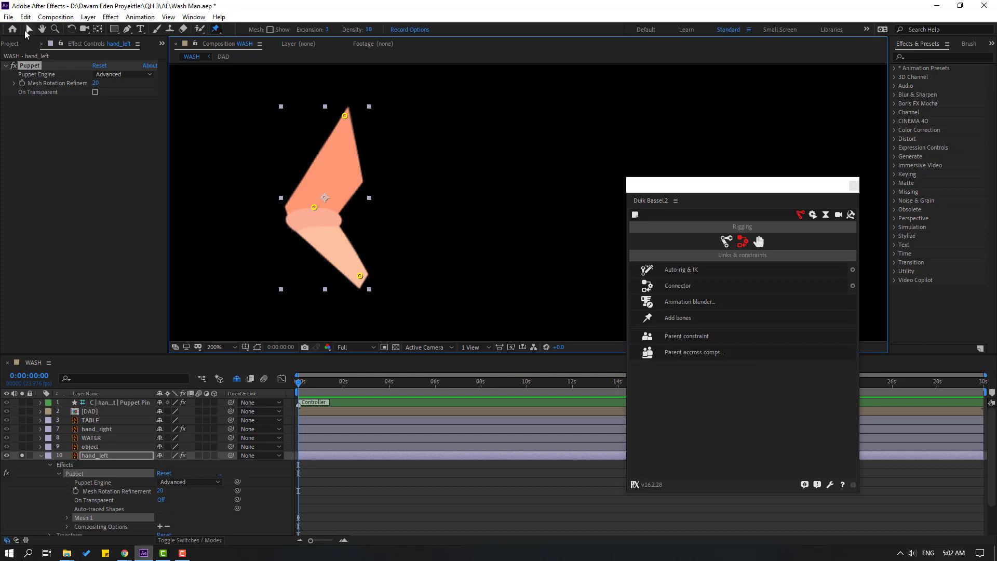
# Step: Change the Puppet Engine of the hand_left layer's Puppet effect to Legacy
pyautogui.click(28, 30)
pyautogui.click(102, 483)
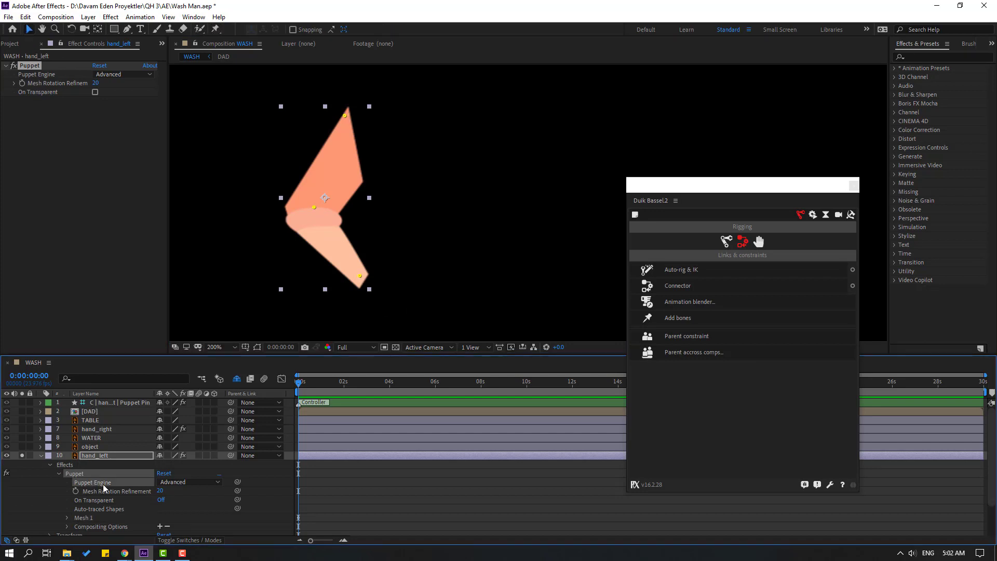
pyautogui.click(179, 482)
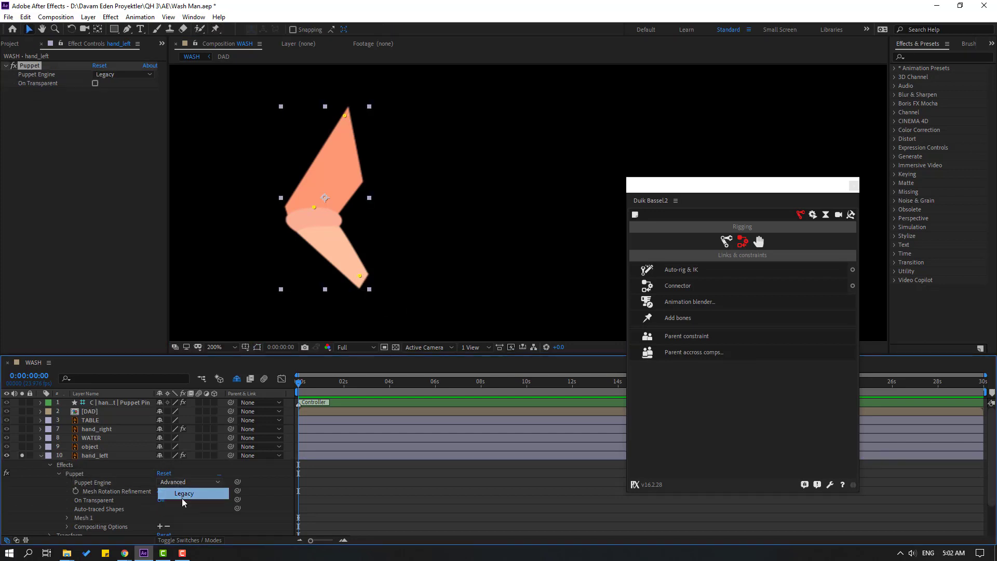
pyautogui.click(174, 494)
# Step: Select the hand_left Puppet effect and add Duik bones to its pins
pyautogui.click(43, 97)
pyautogui.click(30, 66)
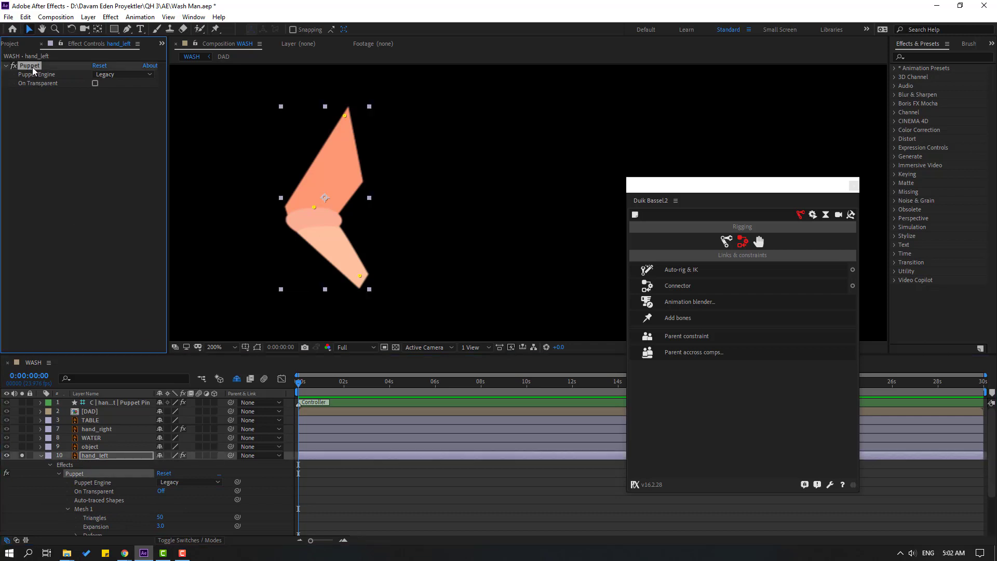
pyautogui.click(677, 323)
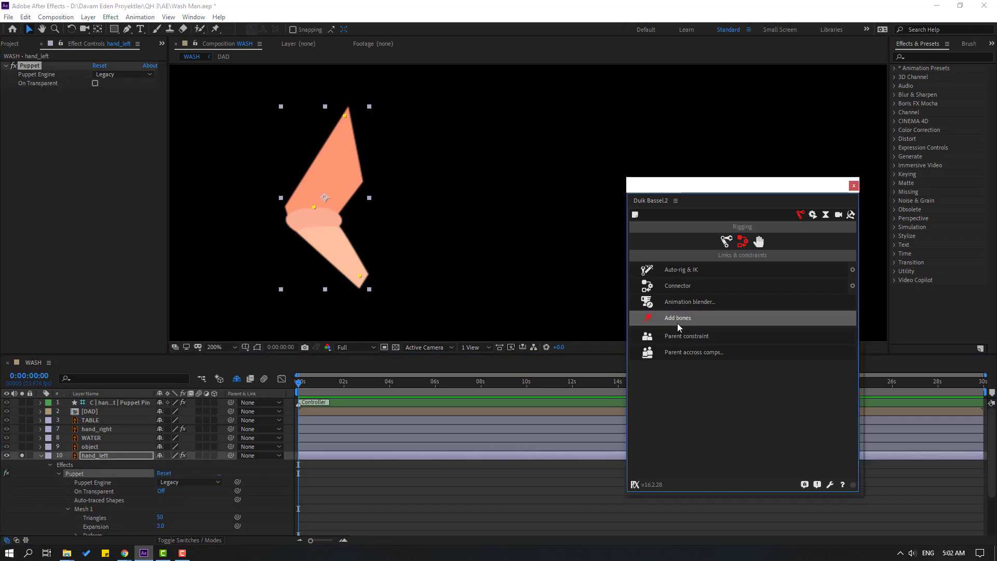
pyautogui.click(676, 321)
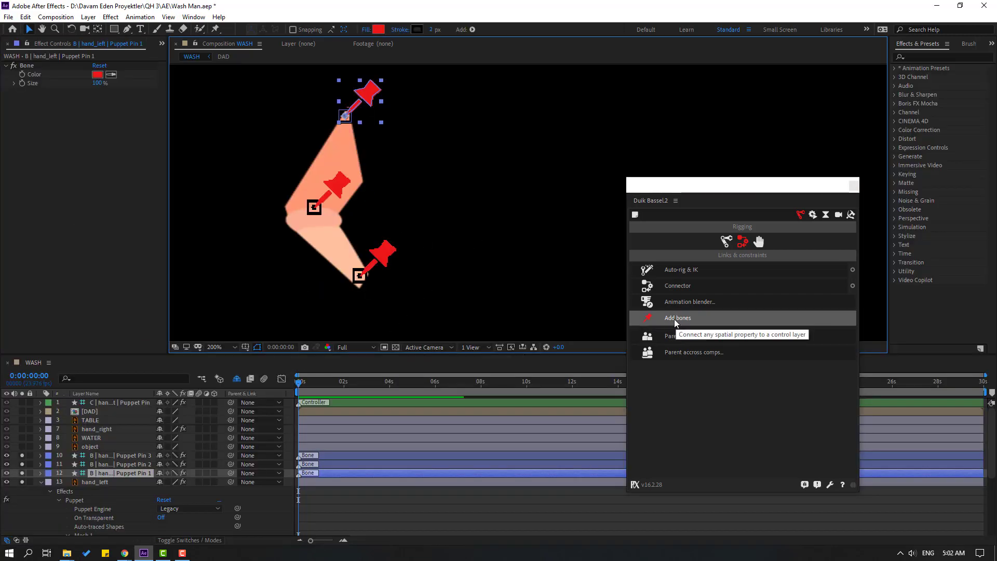
pyautogui.click(39, 515)
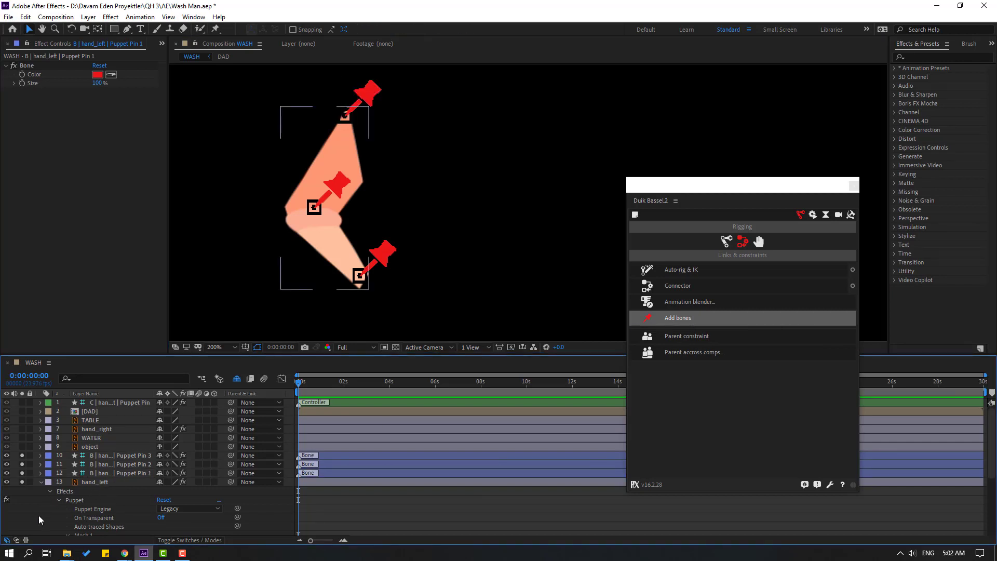
# Step: Parent hand_left's Puppet Pin 3 bone to its Puppet Pin 2 bone, and Puppet Pin 2 to Puppet Pin 1
pyautogui.click(124, 456)
pyautogui.moveTo(232, 455); pyautogui.dragTo(128, 467)
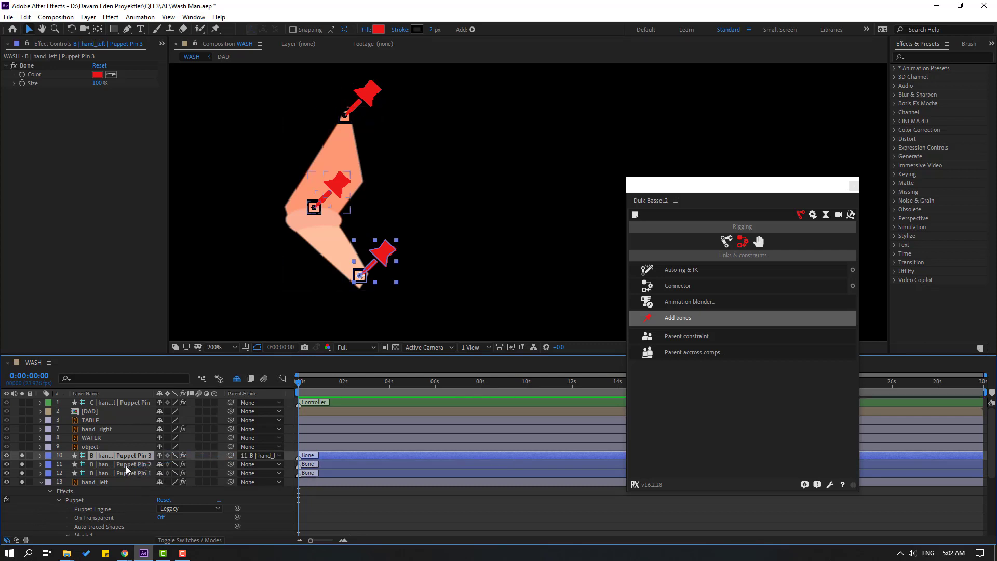
pyautogui.click(125, 465)
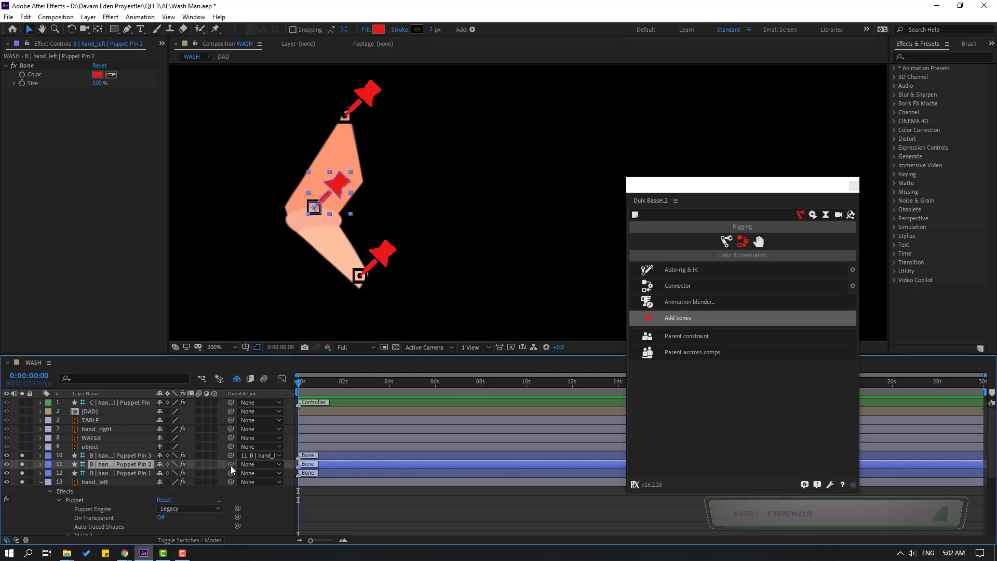
pyautogui.moveTo(230, 465); pyautogui.dragTo(98, 472)
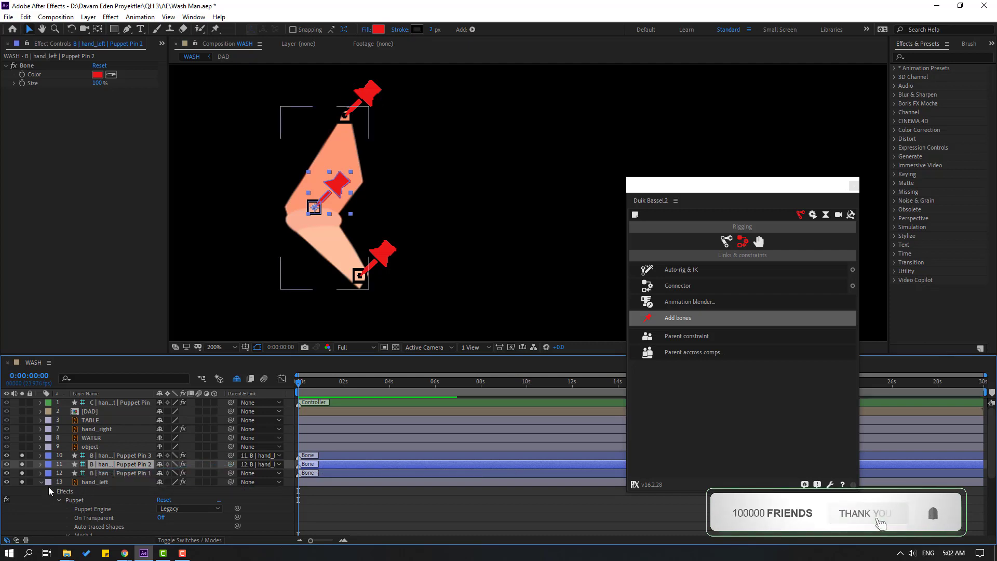
# Step: Collapse the hand_left layer's properties and parent its Puppet Pin 1 bone to the body layer
pyautogui.click(41, 482)
pyautogui.click(121, 474)
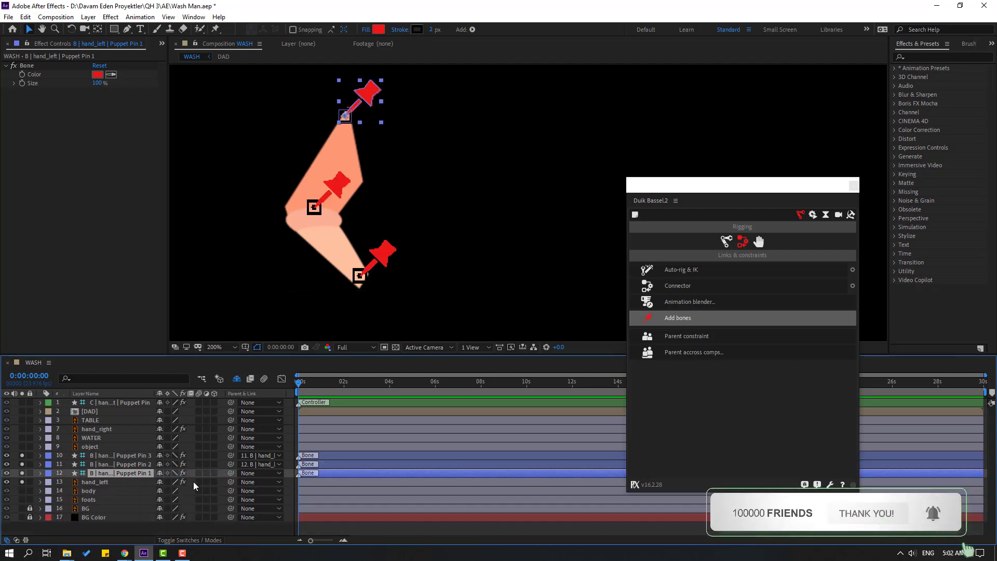
pyautogui.moveTo(227, 474); pyautogui.dragTo(83, 492)
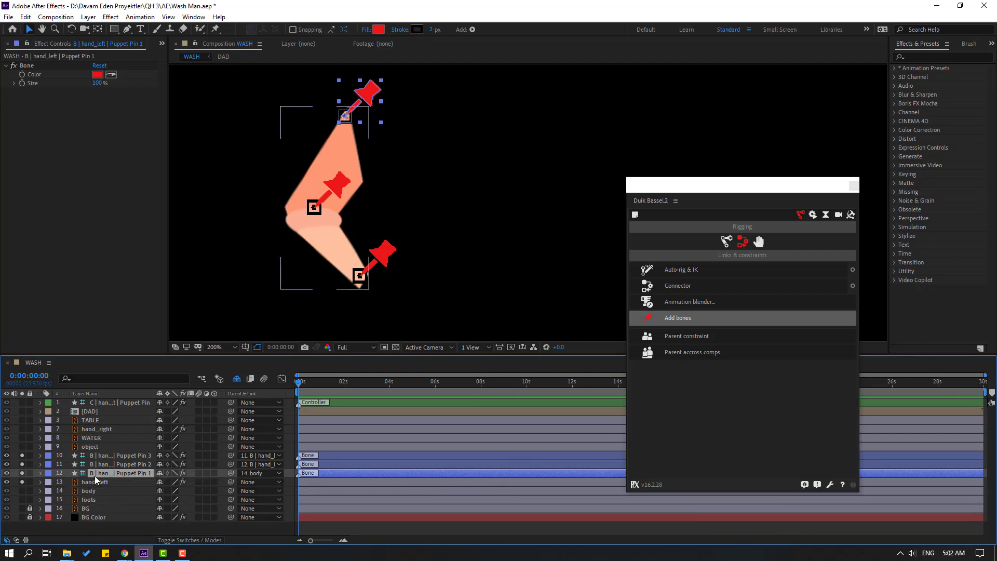
# Step: Select all three hand_left bone layers and apply Duik's Auto-rig & IK to them
pyautogui.click(116, 462)
pyautogui.keyDown('ctrl'); pyautogui.click(122, 456); pyautogui.keyUp('ctrl')
pyautogui.keyDown('ctrl'); pyautogui.click(123, 472); pyautogui.keyUp('ctrl')
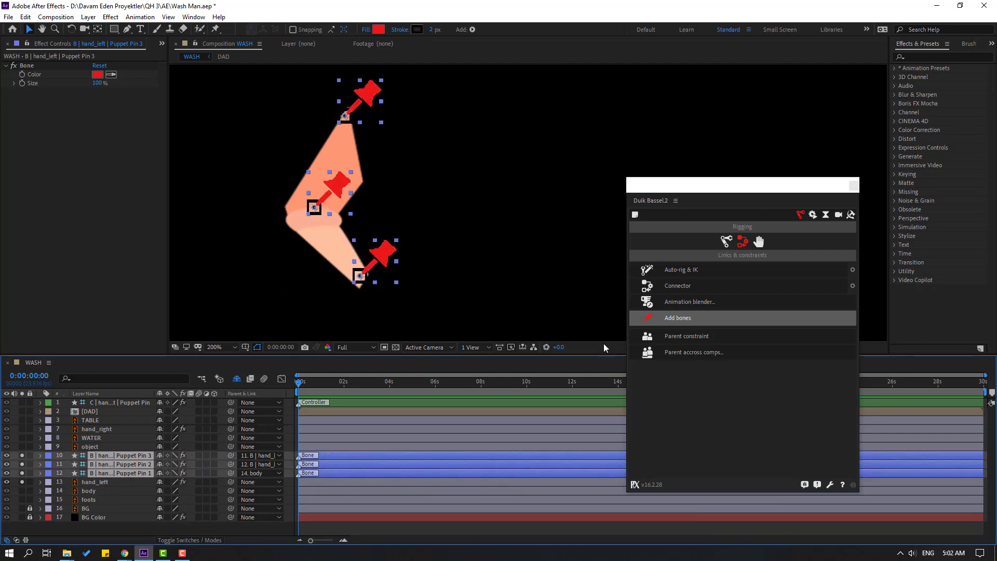
pyautogui.click(674, 272)
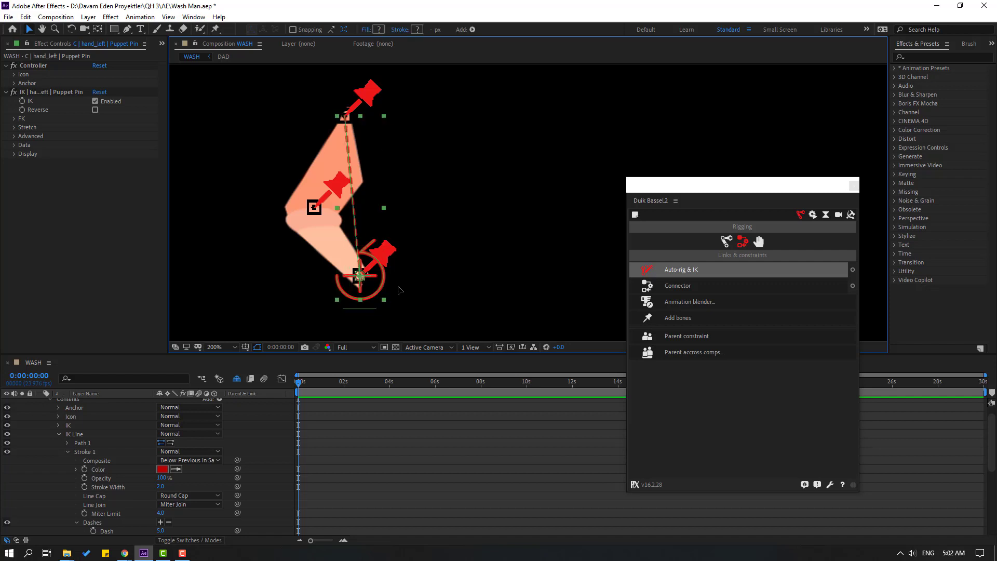
# Step: Try bending the left arm by moving its IK controller, and undo the move
pyautogui.moveTo(364, 278); pyautogui.dragTo(328, 308)
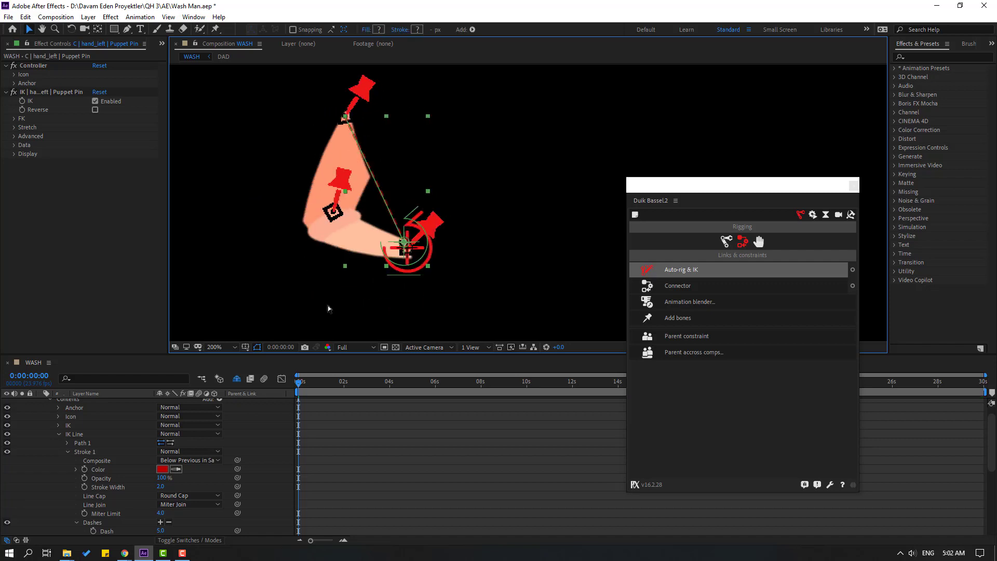
pyautogui.hotkey('ctrl', 'z')
pyautogui.scroll(1, 107, 430)
# Step: Turn off the solo on hand_left, hide its three bone layers and mark them as shy
pyautogui.click(40, 404)
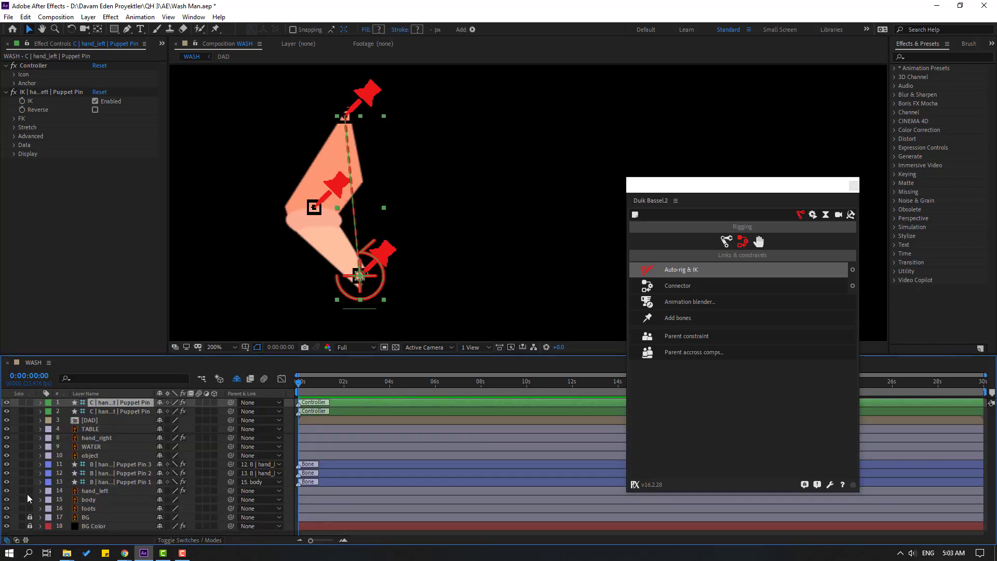
pyautogui.click(22, 491)
pyautogui.click(105, 465)
pyautogui.keyDown('ctrl'); pyautogui.click(106, 473); pyautogui.keyUp('ctrl')
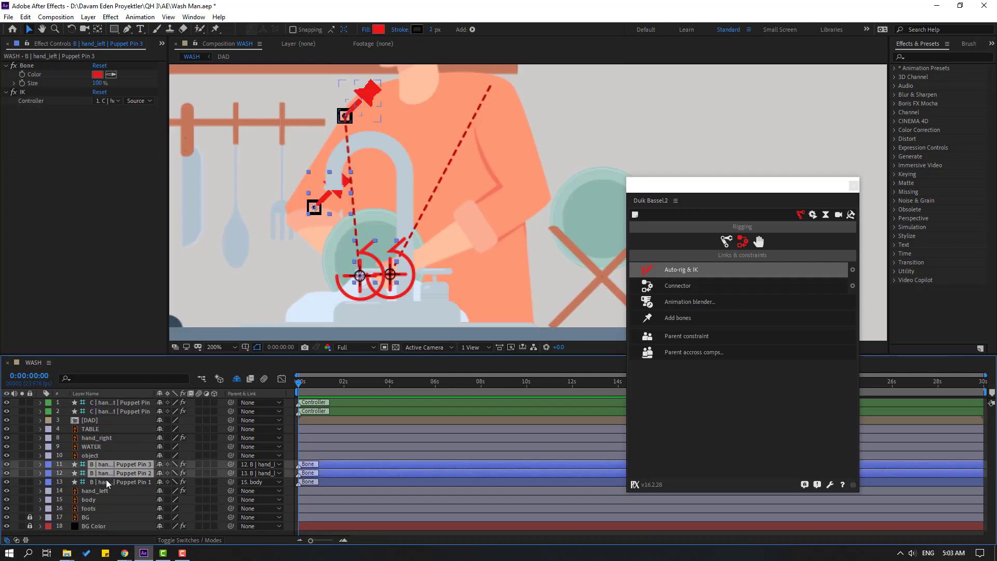
pyautogui.keyDown('ctrl'); pyautogui.click(107, 482); pyautogui.keyUp('ctrl')
pyautogui.moveTo(7, 464); pyautogui.dragTo(7, 482)
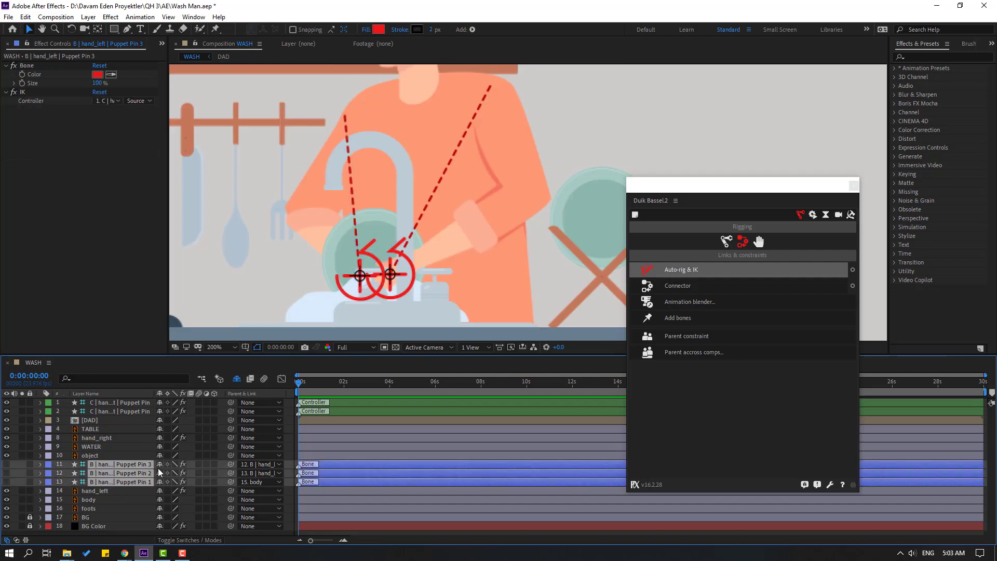
pyautogui.click(160, 466)
# Step: Try out the hand controllers' movement and parent the object layer to the hand_left controller
pyautogui.moveTo(347, 286); pyautogui.dragTo(381, 280)
pyautogui.click(123, 523)
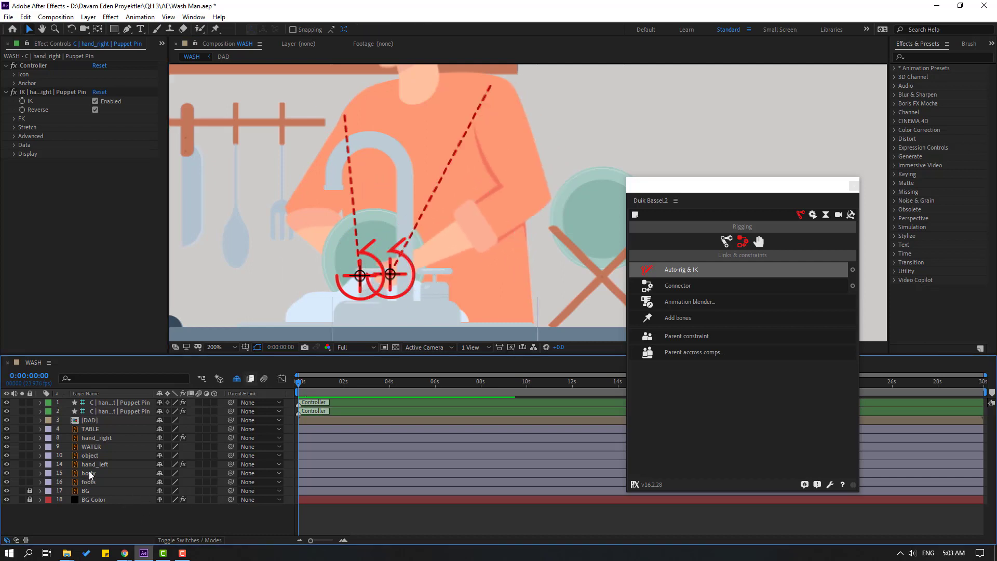
pyautogui.click(134, 461)
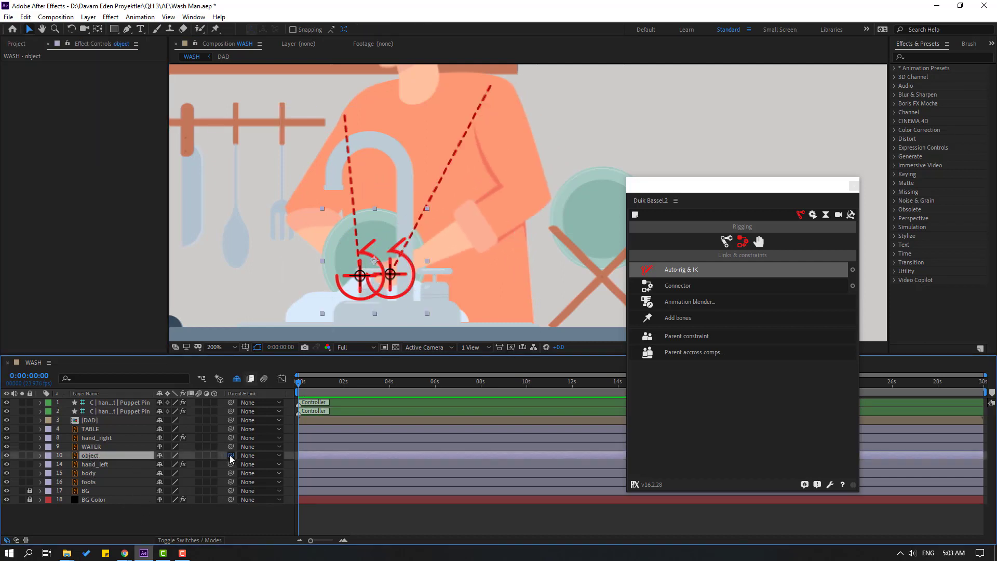
pyautogui.moveTo(231, 457); pyautogui.dragTo(116, 405)
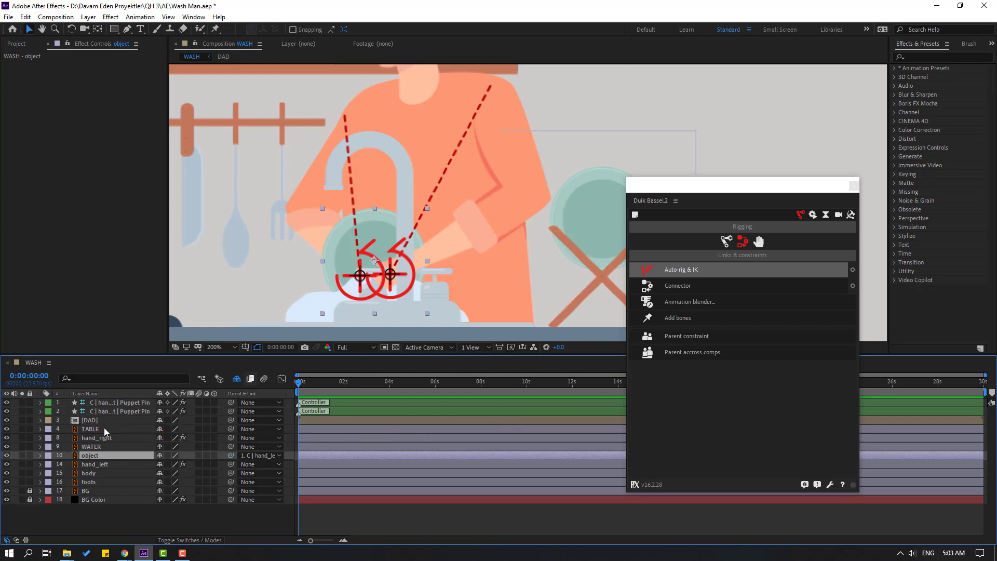
# Step: Test moving the left-hand controller with the plate and the right-hand controller, undoing both moves
pyautogui.click(119, 404)
pyautogui.moveTo(349, 284); pyautogui.dragTo(340, 271)
pyautogui.click(109, 517)
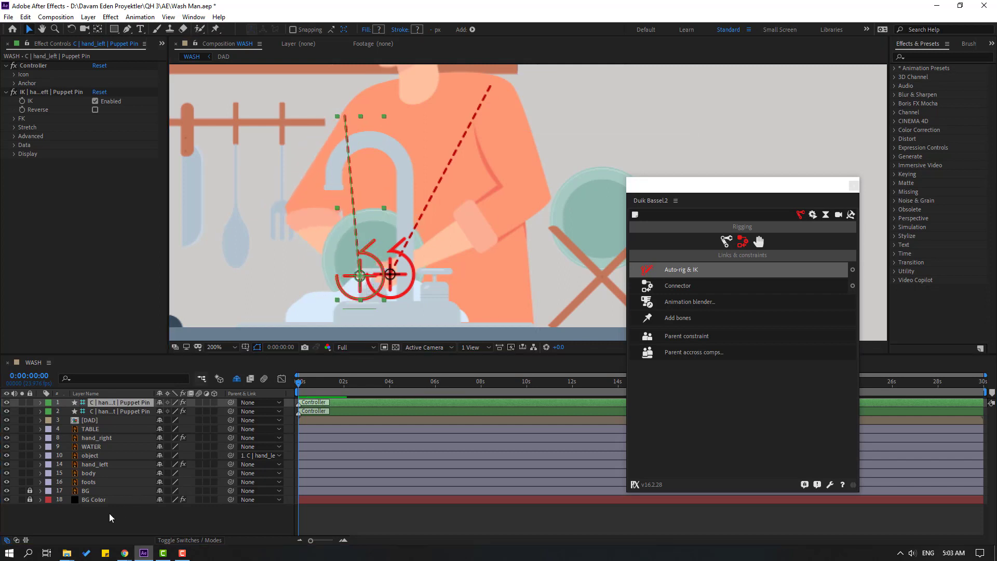
pyautogui.moveTo(412, 283)
pyautogui.mouseDown()
pyautogui.moveTo(387, 286)
pyautogui.moveTo(397, 302)
pyautogui.moveTo(405, 291)
pyautogui.mouseUp()
pyautogui.hotkey('ctrl', 'z')
pyautogui.click(115, 517)
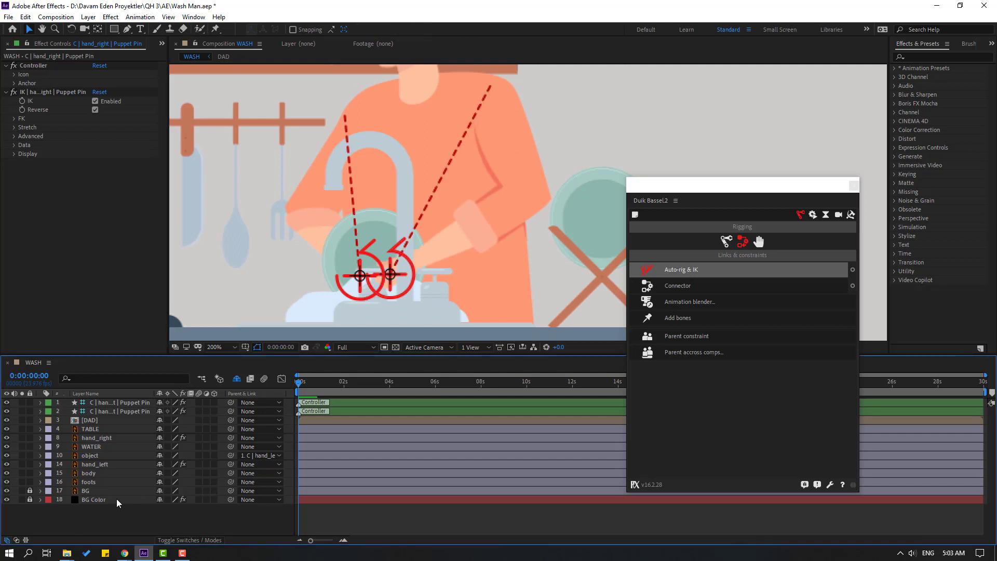
# Step: Solo the body layer, move its anchor point to the torso's bottom centre, and turn the solo off
pyautogui.click(92, 474)
pyautogui.click(22, 473)
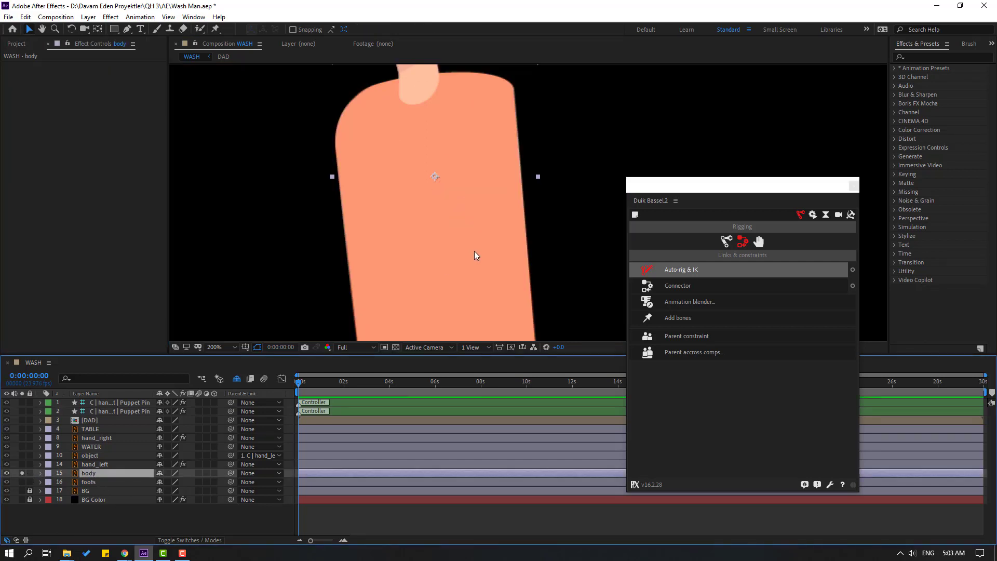
pyautogui.scroll(-2, 476, 254)
pyautogui.click(96, 30)
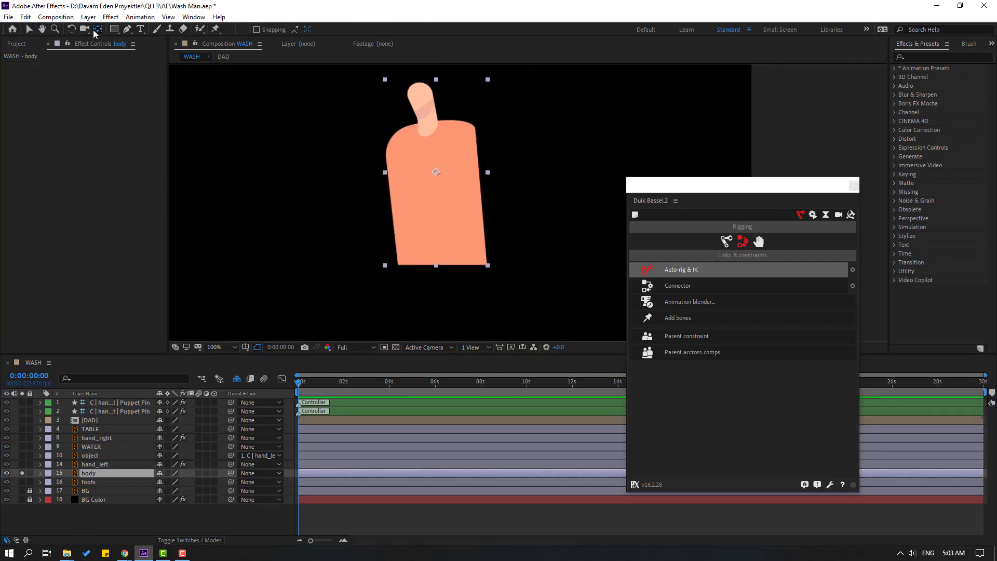
pyautogui.moveTo(436, 173); pyautogui.dragTo(439, 212)
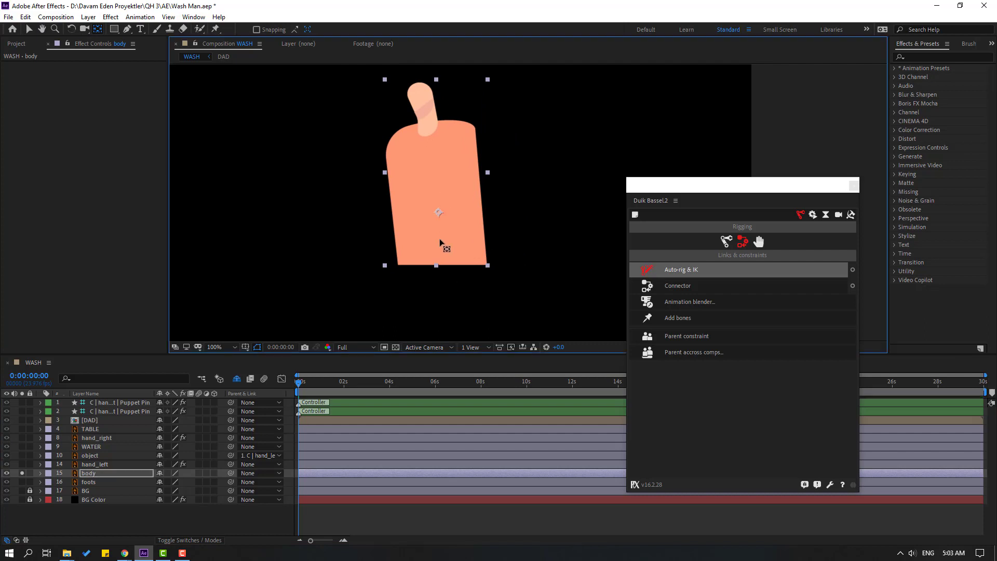
pyautogui.moveTo(439, 256); pyautogui.dragTo(439, 260)
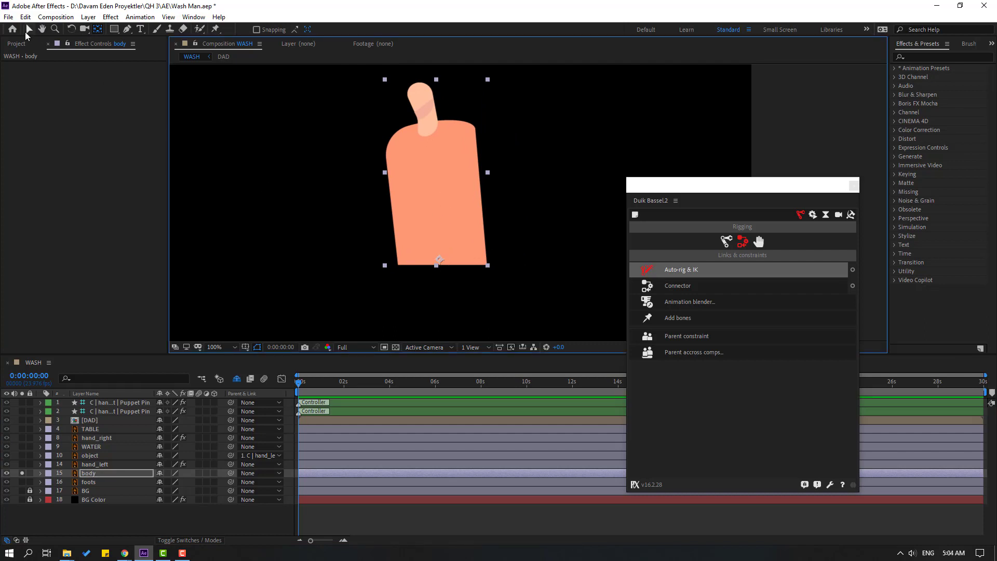
pyautogui.click(26, 34)
pyautogui.click(22, 473)
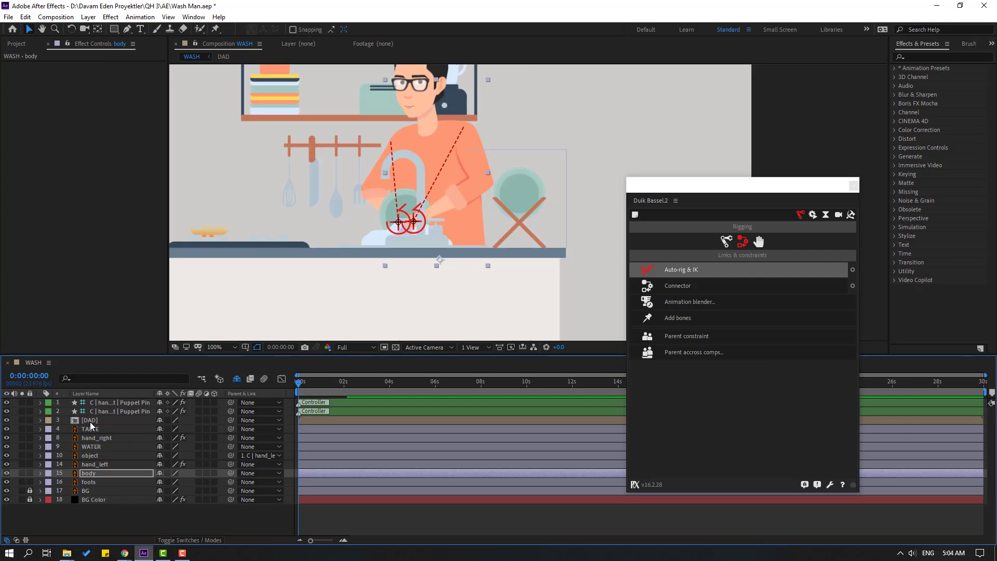
# Step: Parent the DAD layer containing the character's head to the body layer
pyautogui.click(90, 421)
pyautogui.moveTo(457, 160); pyautogui.dragTo(450, 190)
pyautogui.moveTo(232, 421); pyautogui.dragTo(101, 474)
# Step: Rename the DAD layer as HEAD
pyautogui.press('Return')
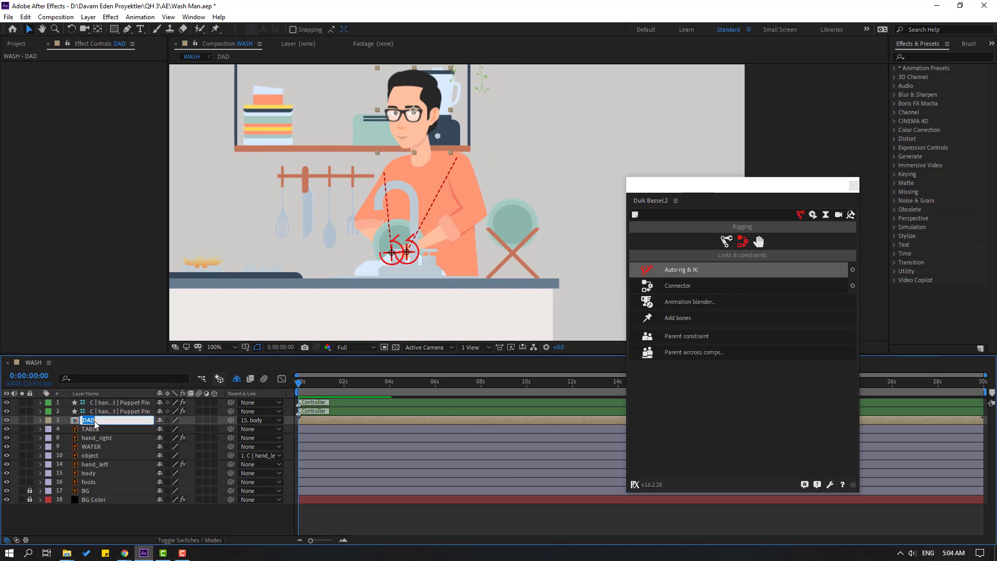
pyautogui.write('HEAD')
pyautogui.press('Return')
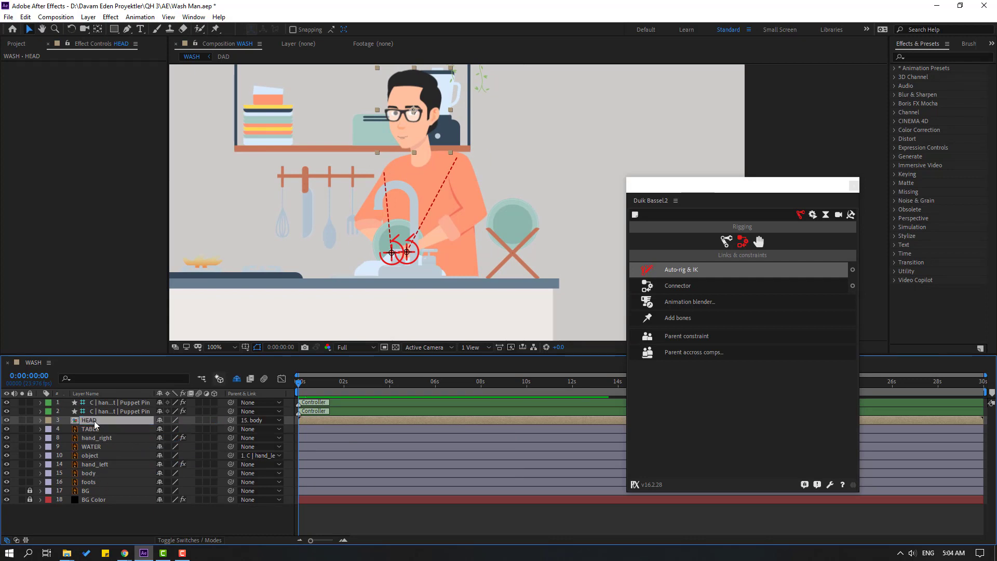
# Step: Solo the HEAD layer, move its anchor point to the jaw above the neck, and turn the solo off
pyautogui.click(22, 420)
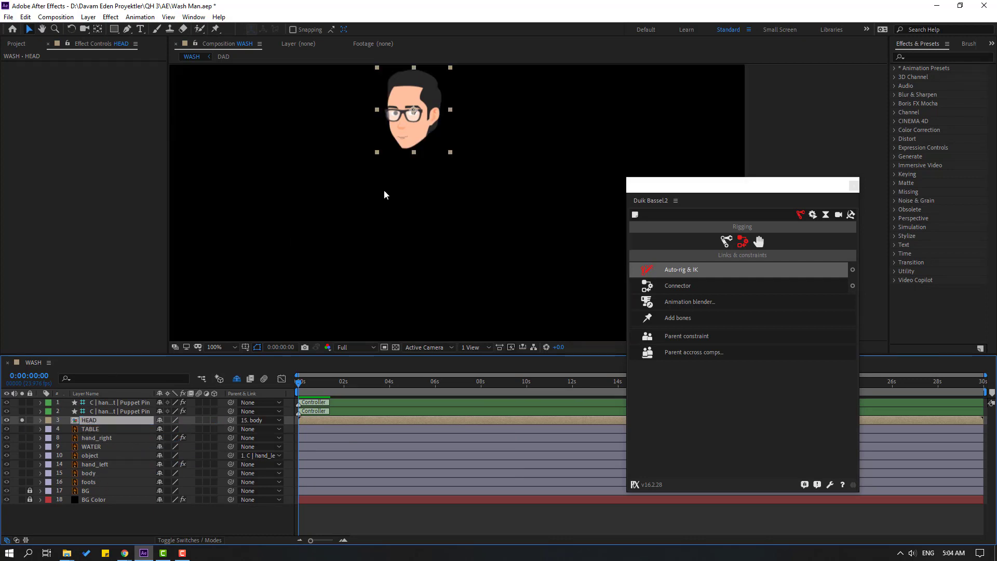
pyautogui.press('.')
pyautogui.moveTo(384, 101); pyautogui.dragTo(423, 209)
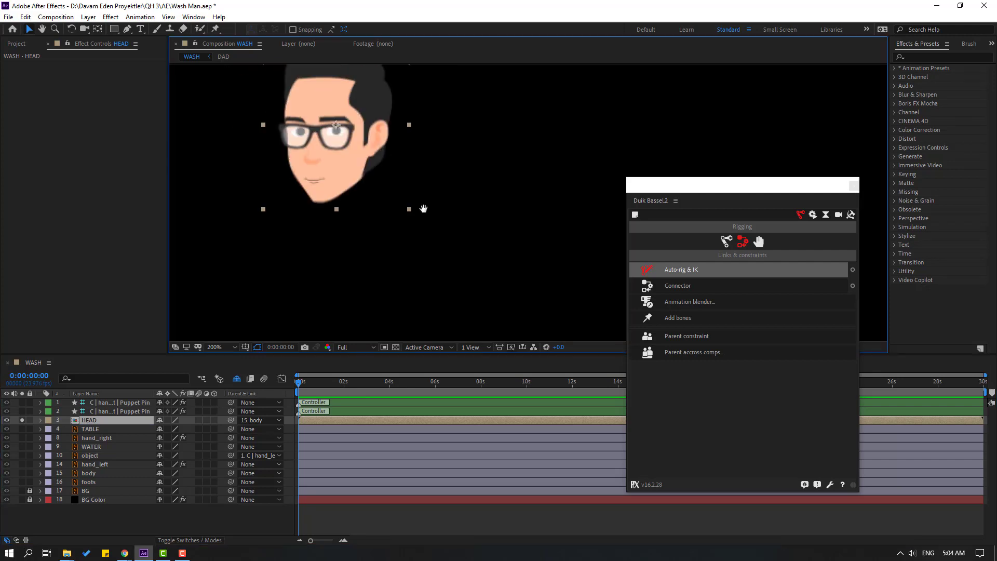
pyautogui.click(97, 29)
pyautogui.moveTo(340, 131); pyautogui.dragTo(355, 186)
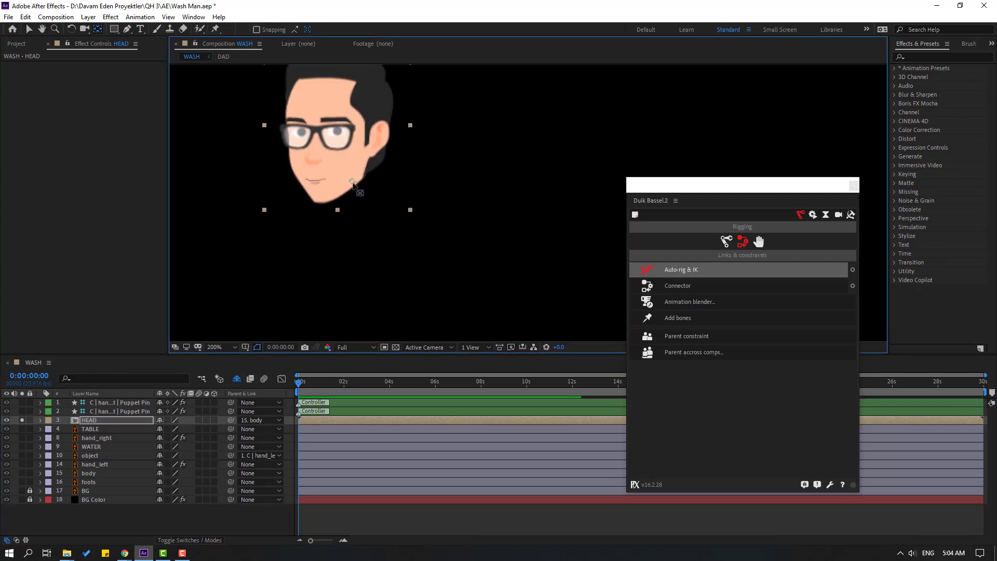
pyautogui.click(29, 30)
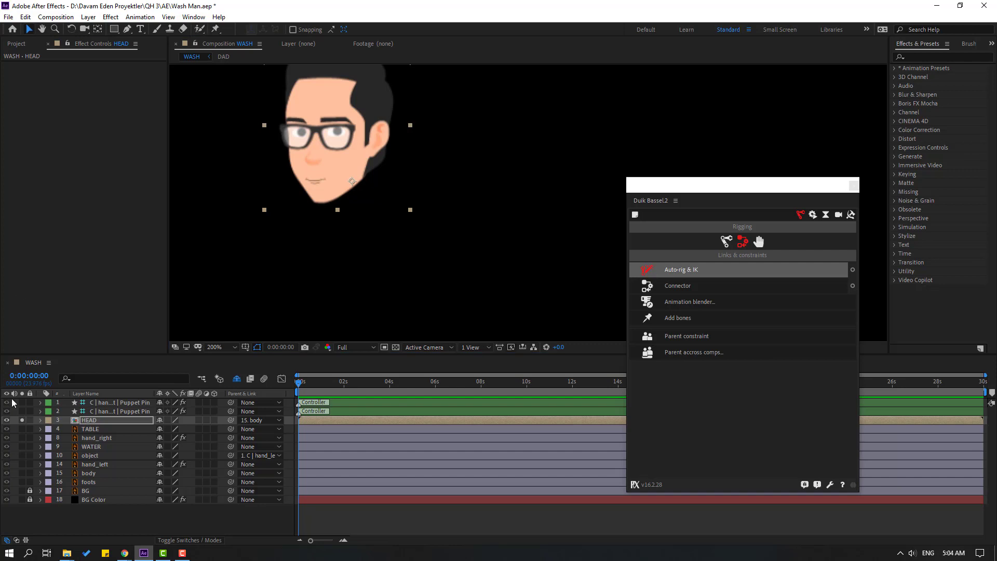
pyautogui.click(22, 420)
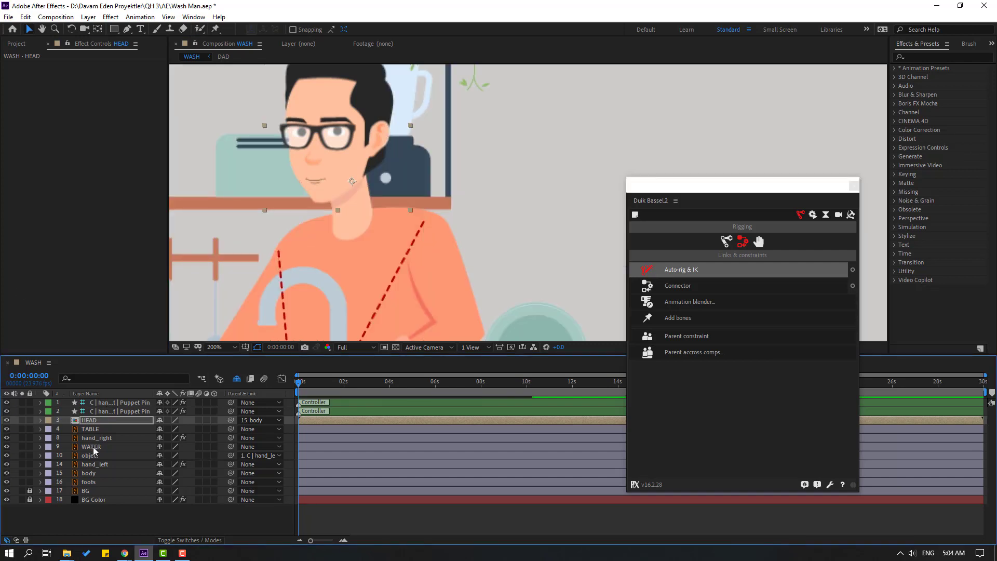
# Step: Reveal the HEAD layer's Rotation, try tilting the head, and undo the rotation
pyautogui.press('r')
pyautogui.moveTo(173, 429); pyautogui.dragTo(167, 431)
pyautogui.hotkey('ctrl', 'z')
pyautogui.click(110, 526)
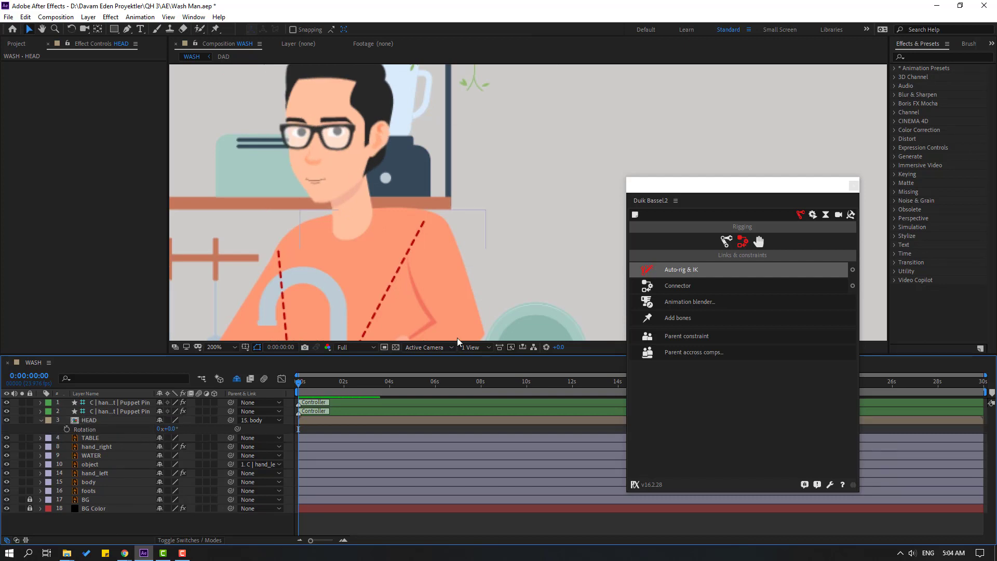
# Step: Close the Duik window and show the hand_right controller's Position with a keyframe at 0:00:00:00
pyautogui.click(853, 185)
pyautogui.scroll(-1, 482, 196)
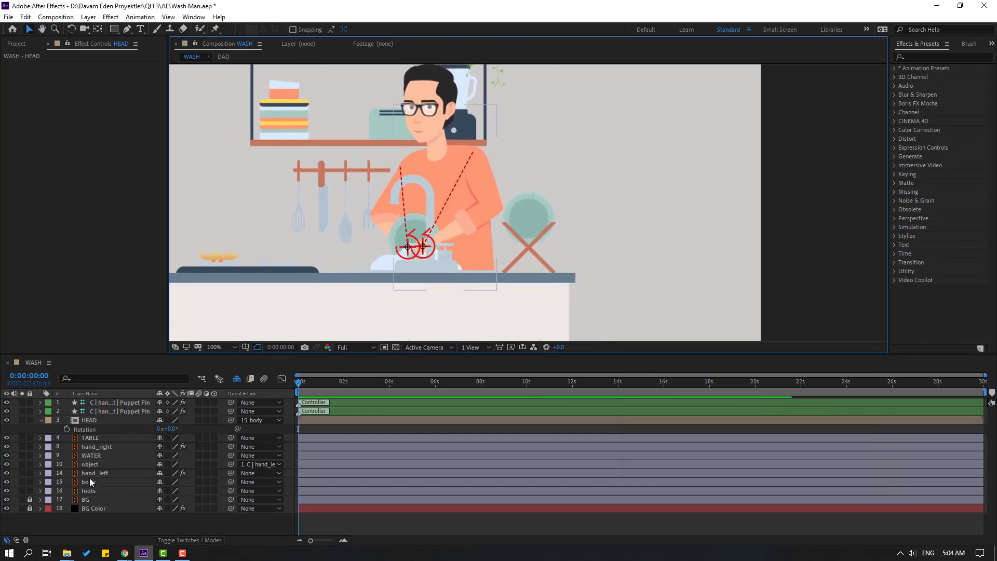
pyautogui.click(108, 413)
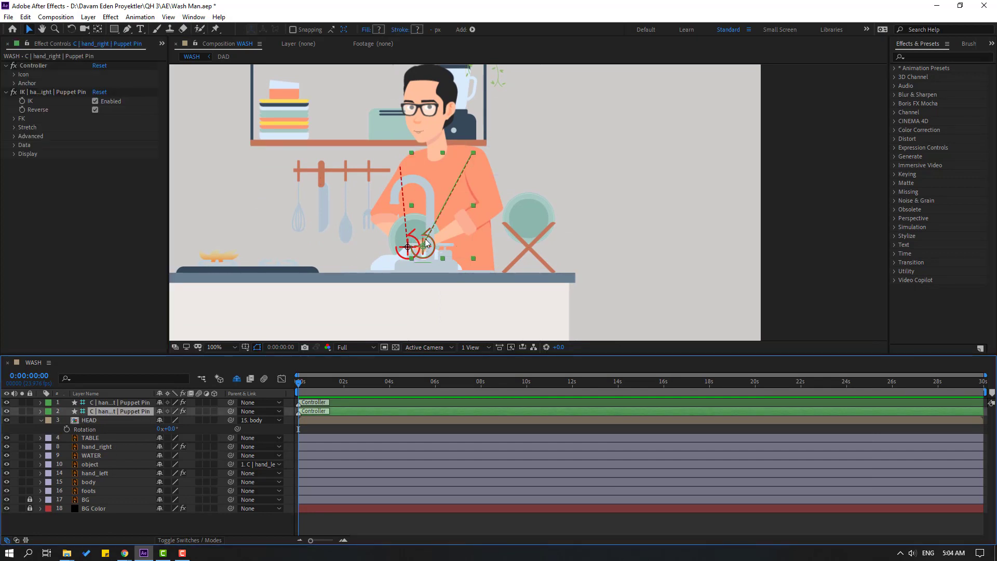
pyautogui.scroll(1, 404, 291)
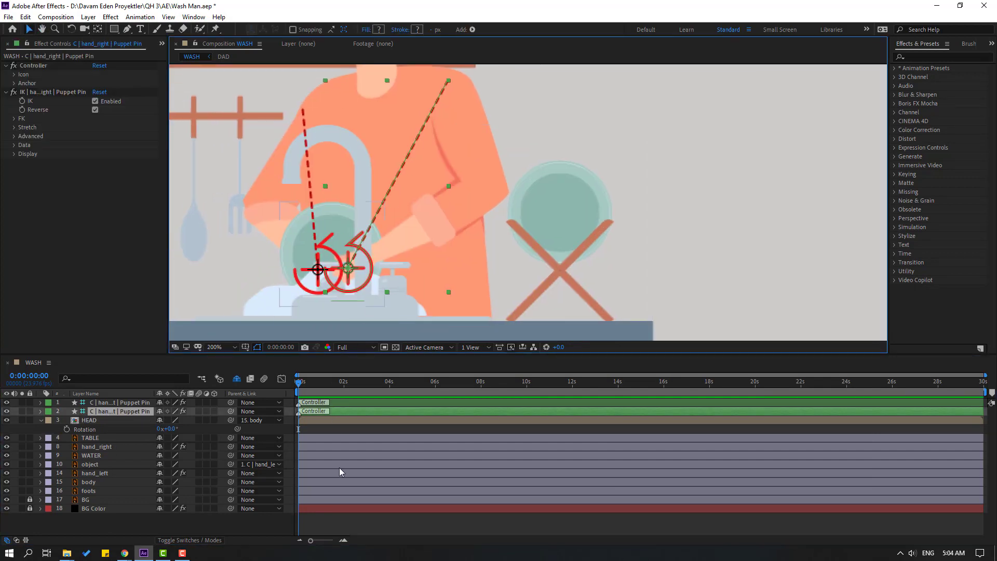
pyautogui.press('p')
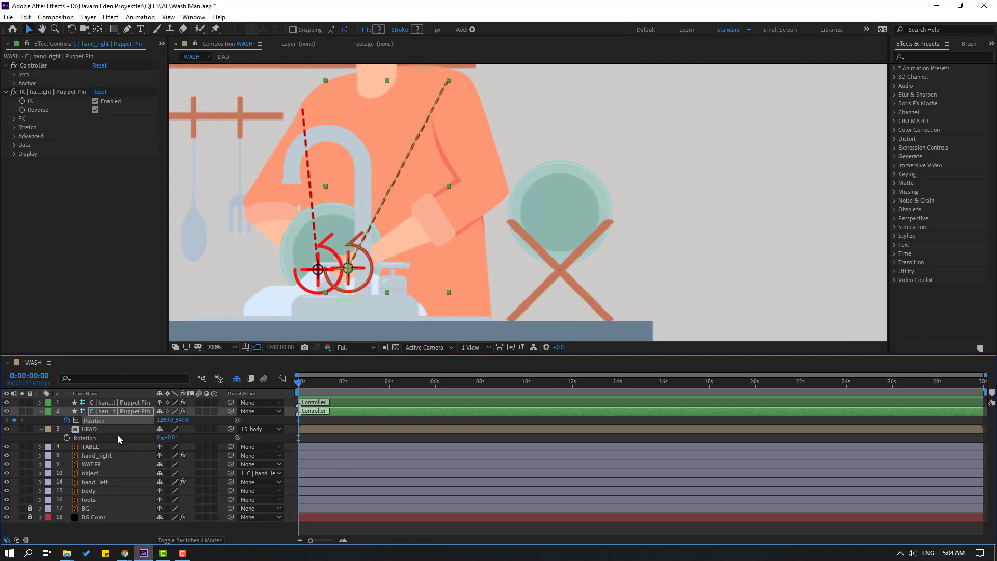
# Step: Animate the hand_right controller scrubbing over the plate with Position keyframes at ten-frame intervals up to 0:00:02:12, and preview the motion
pyautogui.hotkey('shift', 'pagedown')
pyautogui.moveTo(353, 280)
pyautogui.mouseDown()
pyautogui.moveTo(335, 264)
pyautogui.moveTo(356, 276)
pyautogui.mouseUp()
pyautogui.hotkey('shift', 'pagedown')
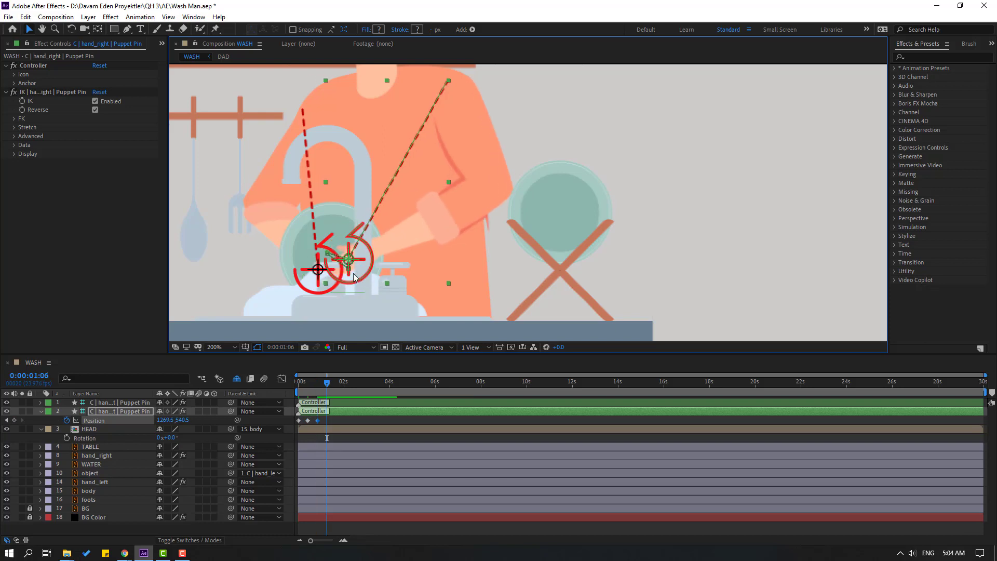
pyautogui.moveTo(358, 274); pyautogui.dragTo(342, 277)
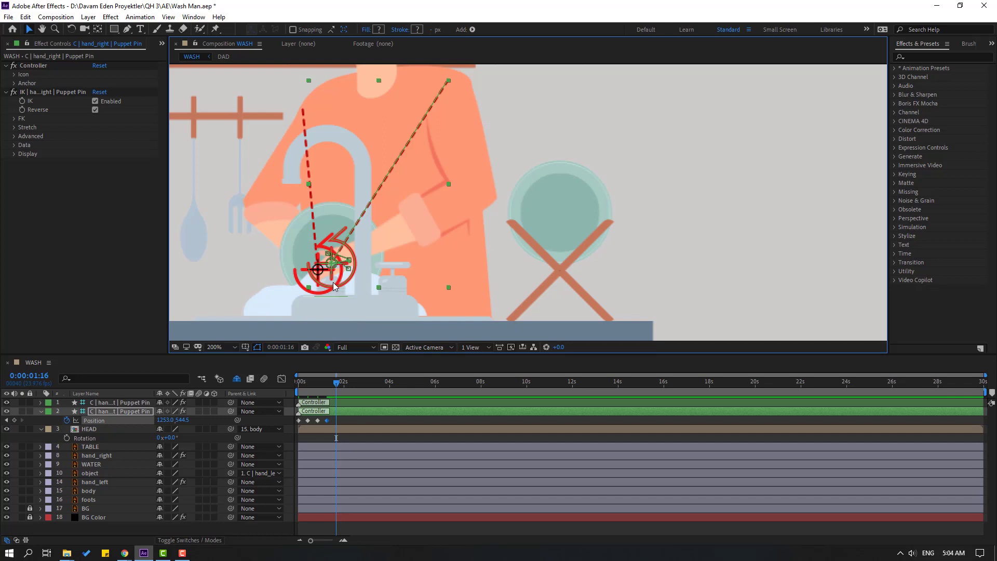
pyautogui.moveTo(327, 283); pyautogui.dragTo(328, 269)
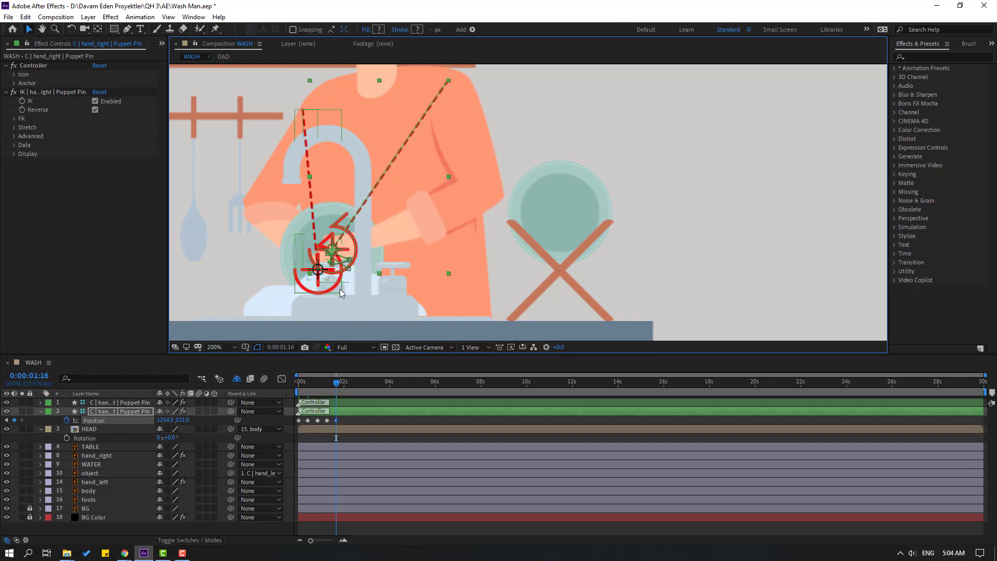
pyautogui.press('space')
pyautogui.click(328, 269)
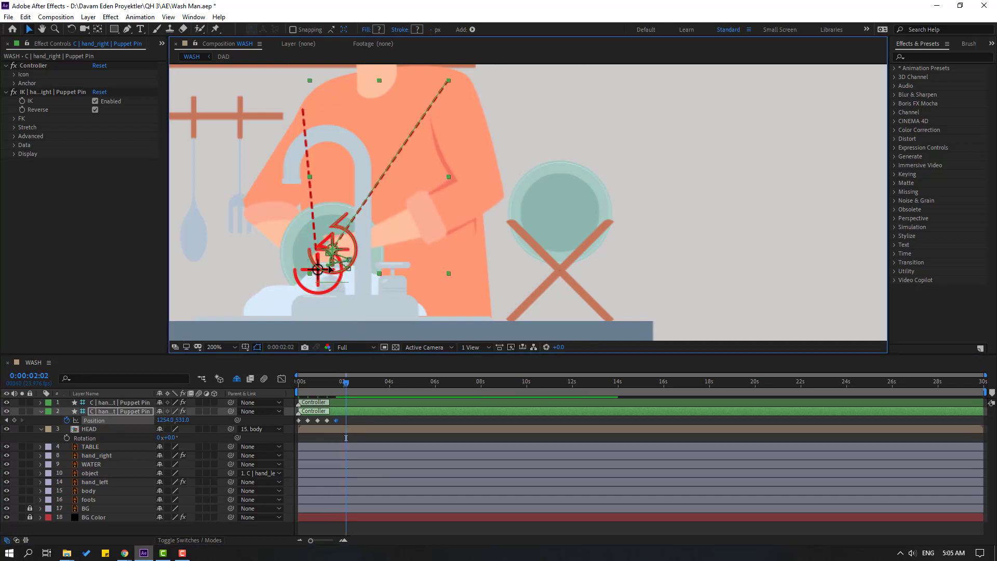
pyautogui.moveTo(349, 247); pyautogui.dragTo(348, 250)
pyautogui.press('space')
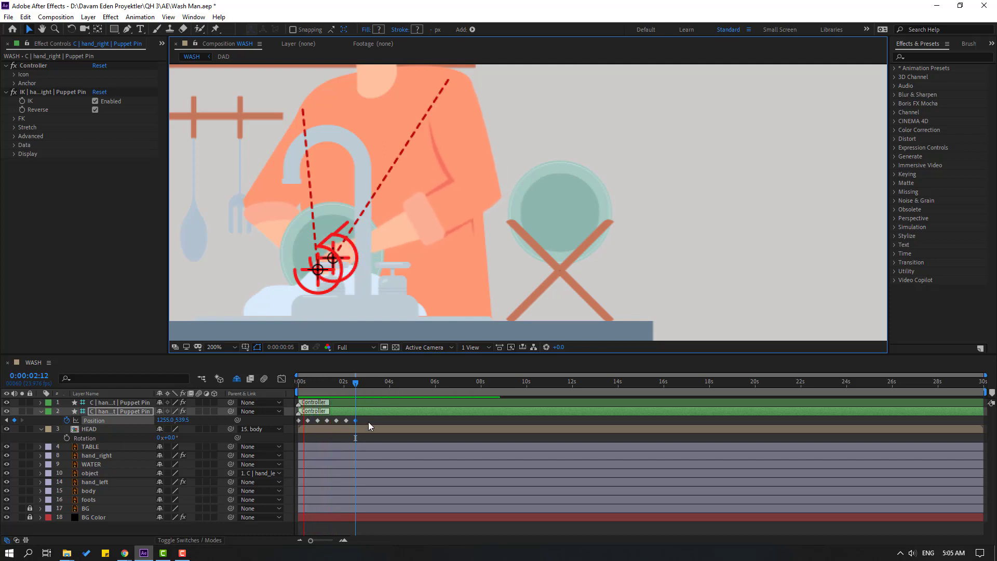
# Step: Apply Easy Ease to all the hand_right controller's Position keyframes and preview the result
pyautogui.moveTo(296, 417); pyautogui.dragTo(358, 426)
pyautogui.rightClick(354, 420)
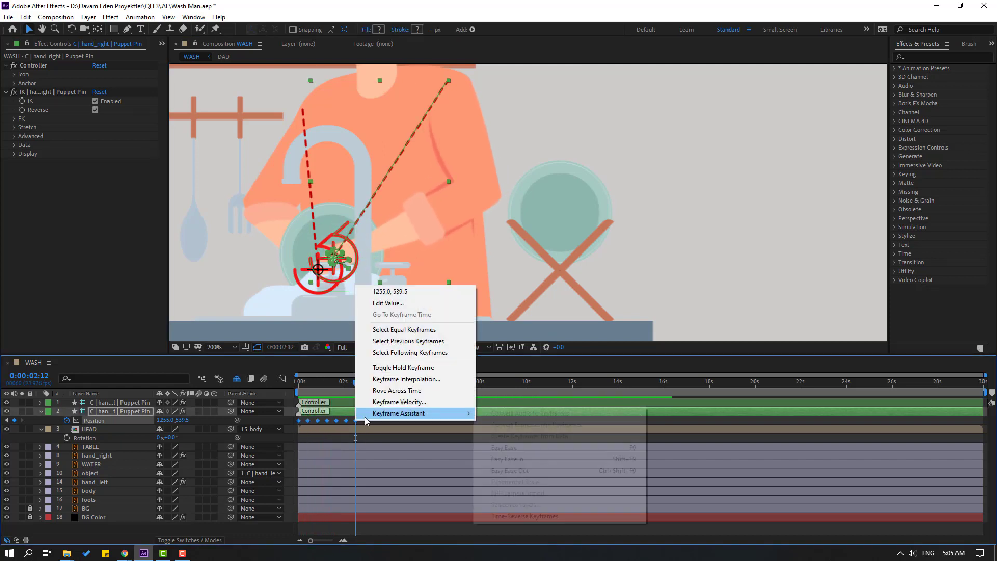
pyautogui.moveTo(364, 415)
pyautogui.click(493, 447)
pyautogui.click(375, 419)
pyautogui.press('space')
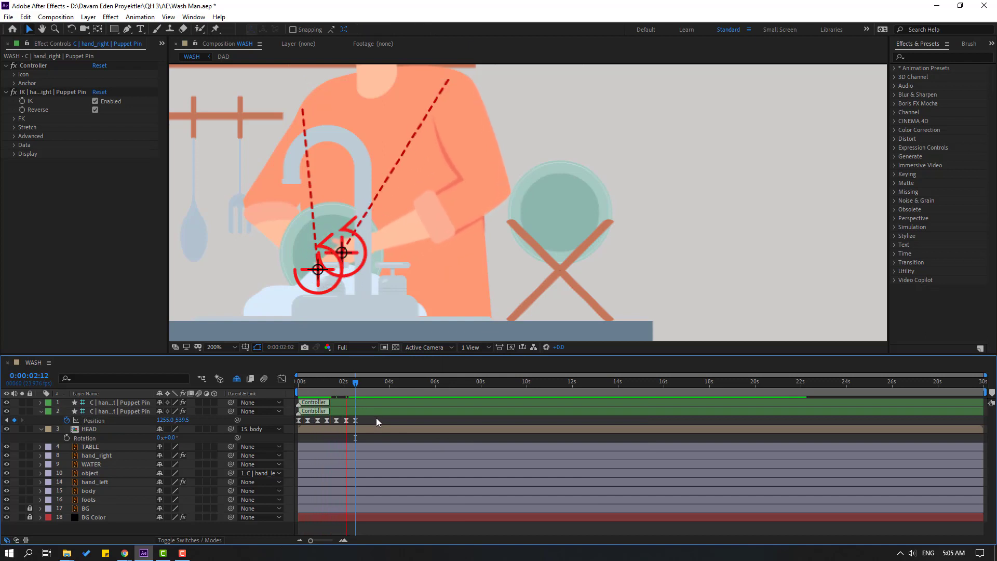
pyautogui.press('space')
pyautogui.press('space')
# Step: Copy all the hand_right controller's Position keyframes and paste them at 0:00:02:12
pyautogui.click(347, 421)
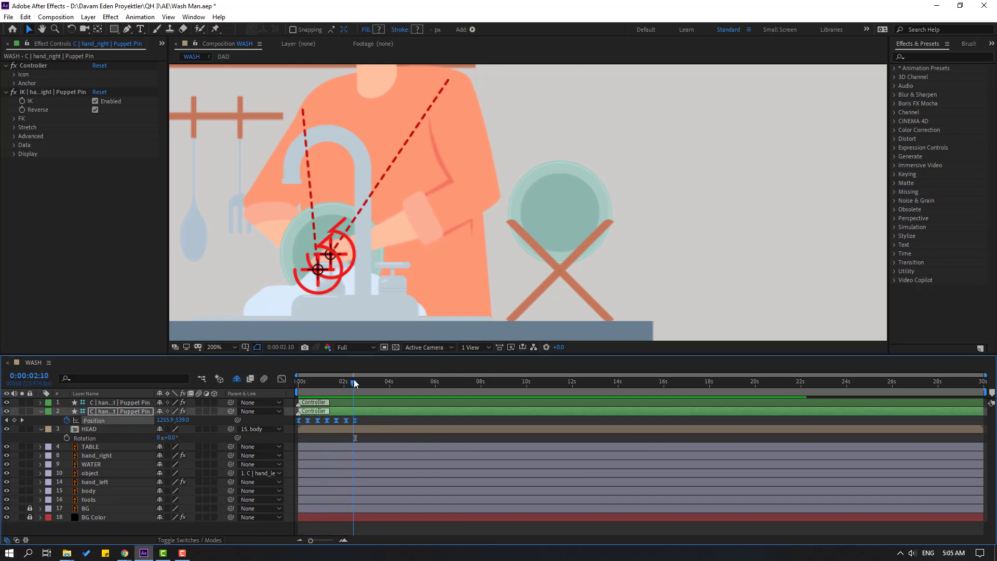
pyautogui.click(354, 382)
pyautogui.click(355, 383)
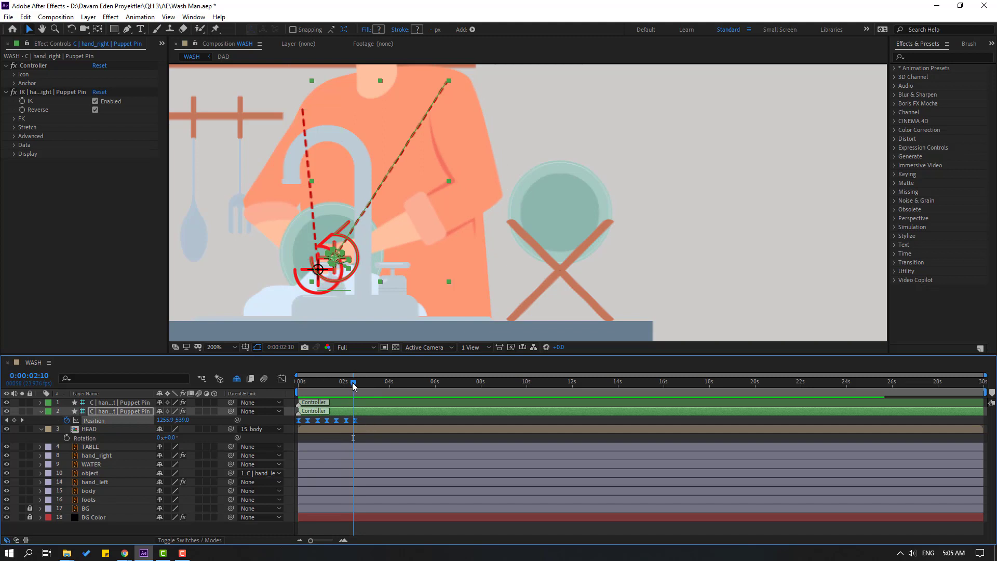
pyautogui.hotkey('ctrl', 'v')
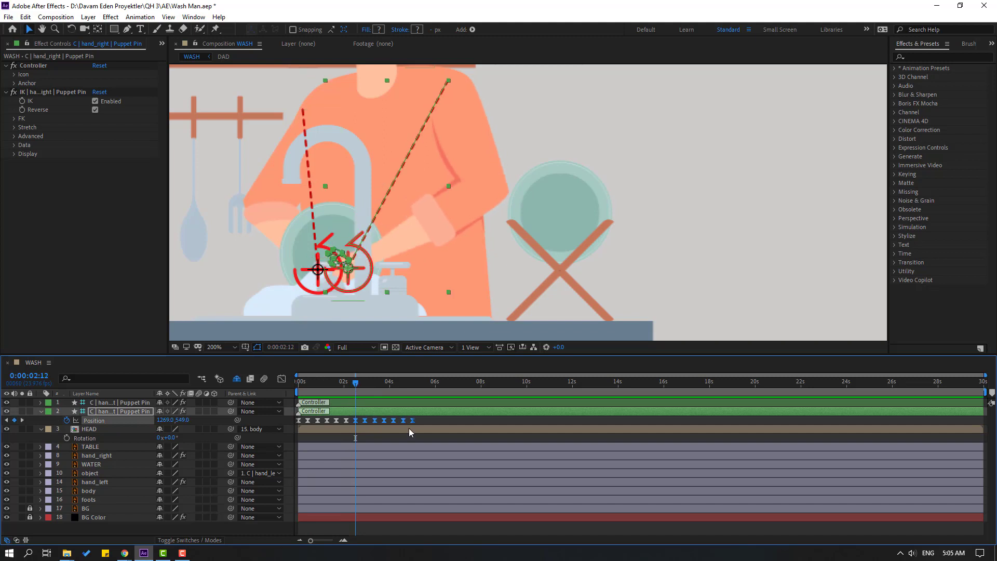
# Step: Copy the full run of hand_right Position keyframes and paste it at 0:00:05:00
pyautogui.press('pagedown')
pyautogui.moveTo(431, 419); pyautogui.dragTo(280, 426)
pyautogui.click(412, 383)
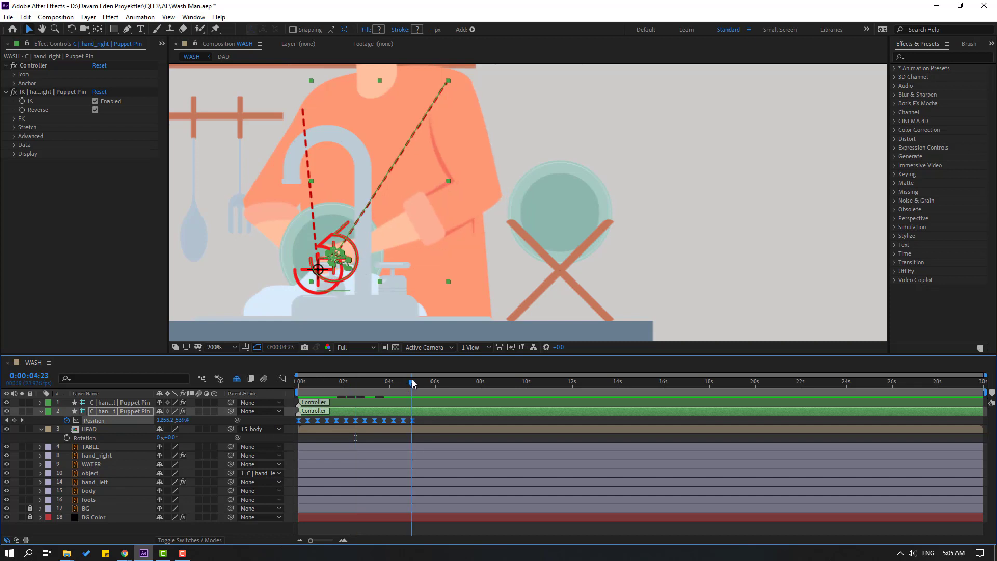
pyautogui.hotkey('ctrl', 'v')
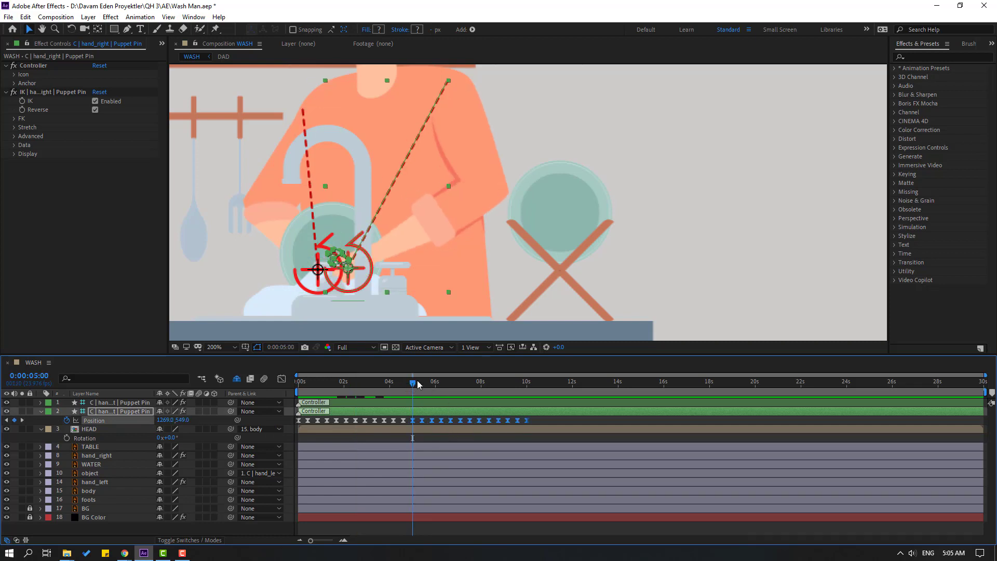
# Step: End the work area at 0:00:06:01 and delete the hand_right Position keyframes beyond it
pyautogui.moveTo(418, 383); pyautogui.dragTo(437, 383)
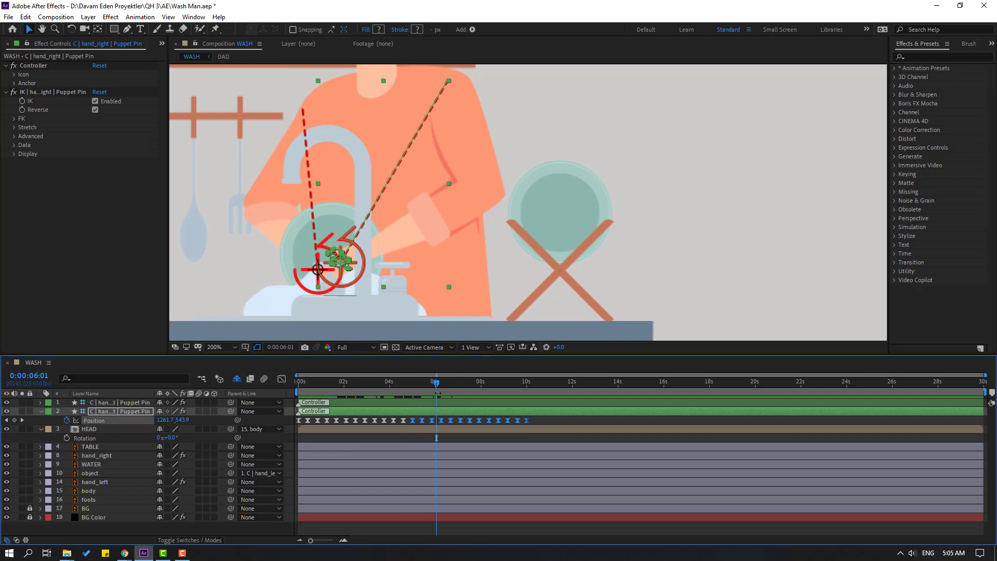
pyautogui.press('n')
pyautogui.moveTo(538, 425); pyautogui.dragTo(440, 427)
pyautogui.press('Delete')
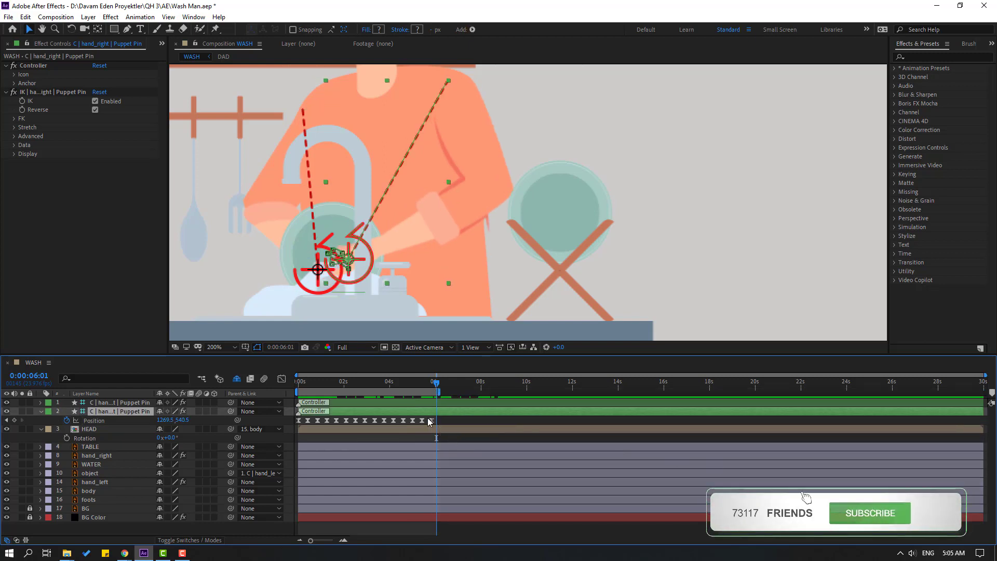
# Step: Show the hand_left controller's Position and set a keyframe at 0:00:00:00
pyautogui.click(104, 403)
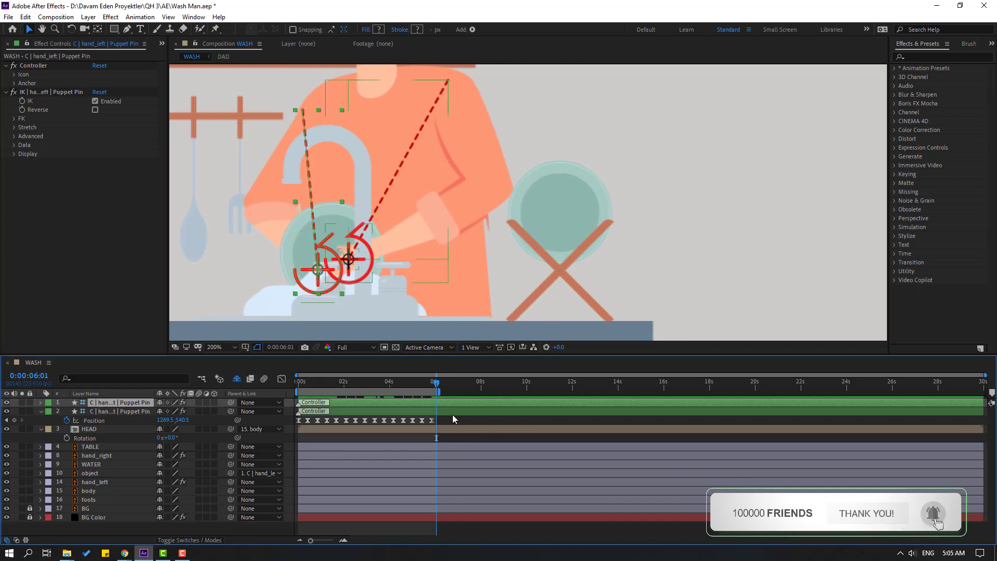
pyautogui.press('p')
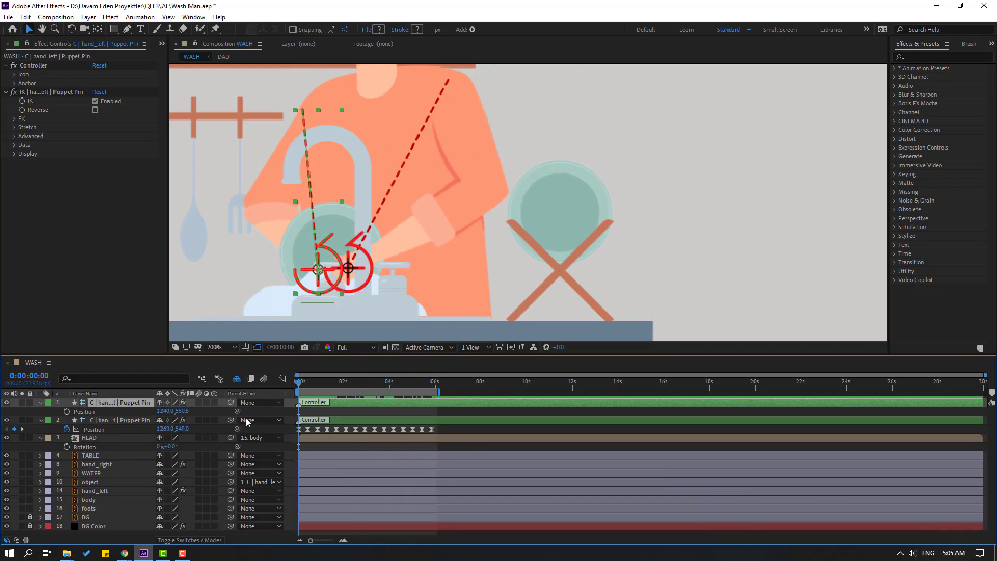
pyautogui.press('Home')
pyautogui.click(67, 411)
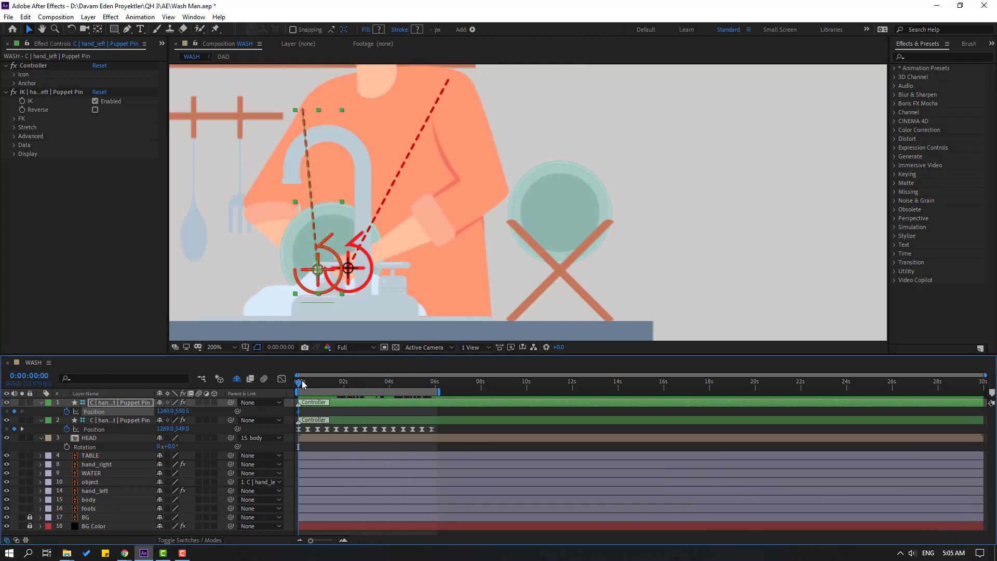
# Step: Keyframe small shifts of the hand_left controller's Position roughly one second apart, ending with a keyframe at 0:00:06:01
pyautogui.moveTo(302, 383); pyautogui.dragTo(312, 383)
pyautogui.moveTo(306, 280); pyautogui.dragTo(310, 275)
pyautogui.moveTo(322, 386); pyautogui.dragTo(335, 387)
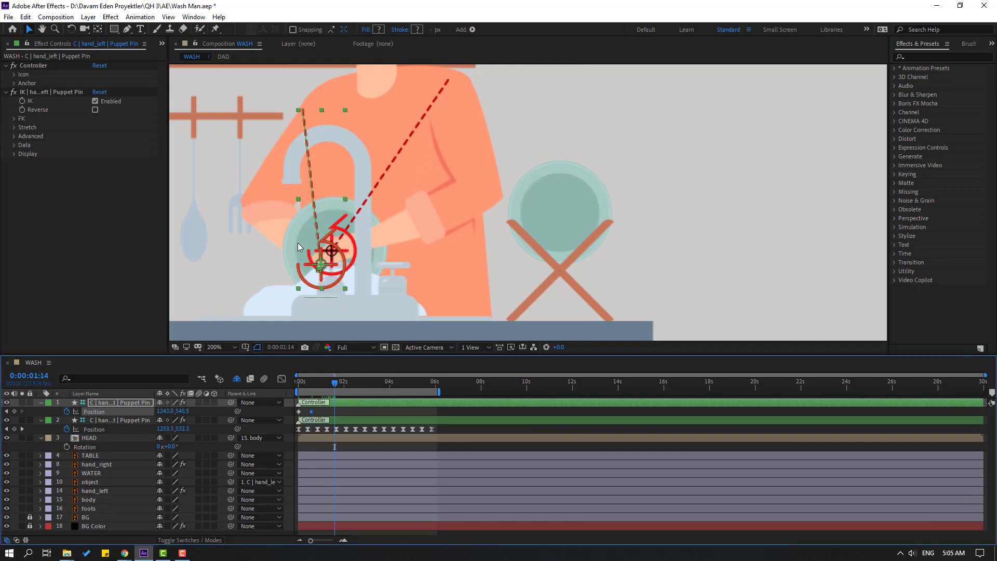
pyautogui.moveTo(311, 275); pyautogui.dragTo(305, 277)
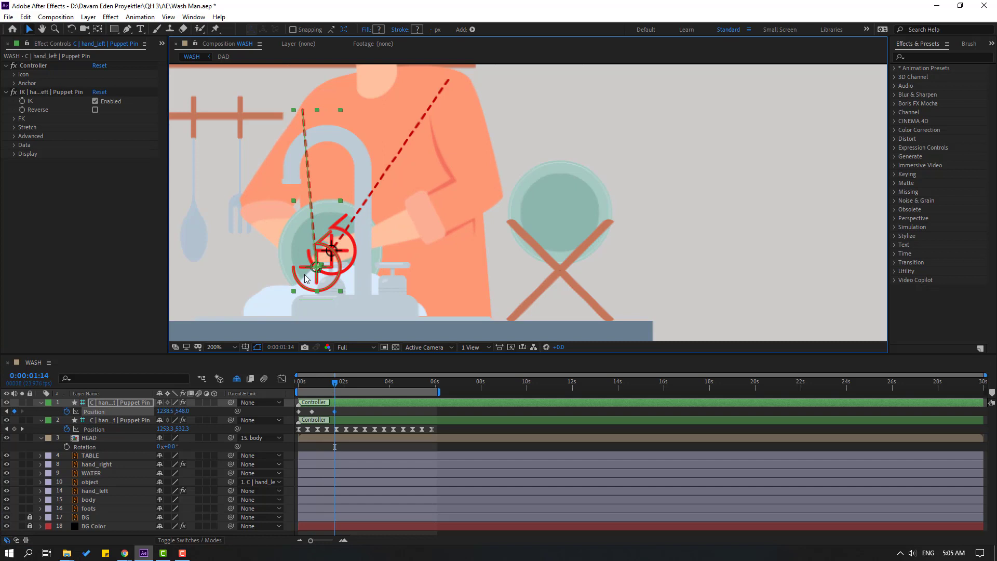
pyautogui.click(354, 385)
pyautogui.moveTo(353, 385); pyautogui.dragTo(355, 384)
pyautogui.moveTo(307, 270)
pyautogui.mouseDown()
pyautogui.moveTo(301, 276)
pyautogui.moveTo(316, 266)
pyautogui.mouseUp()
pyautogui.click(375, 384)
pyautogui.click(399, 384)
pyautogui.click(421, 383)
pyautogui.moveTo(429, 382); pyautogui.dragTo(437, 385)
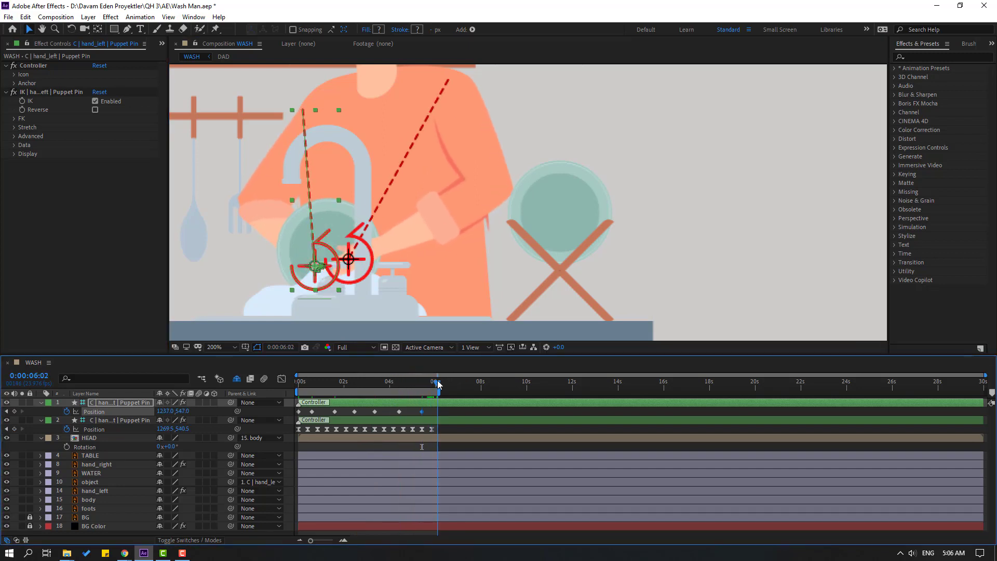
pyautogui.moveTo(305, 283); pyautogui.dragTo(307, 279)
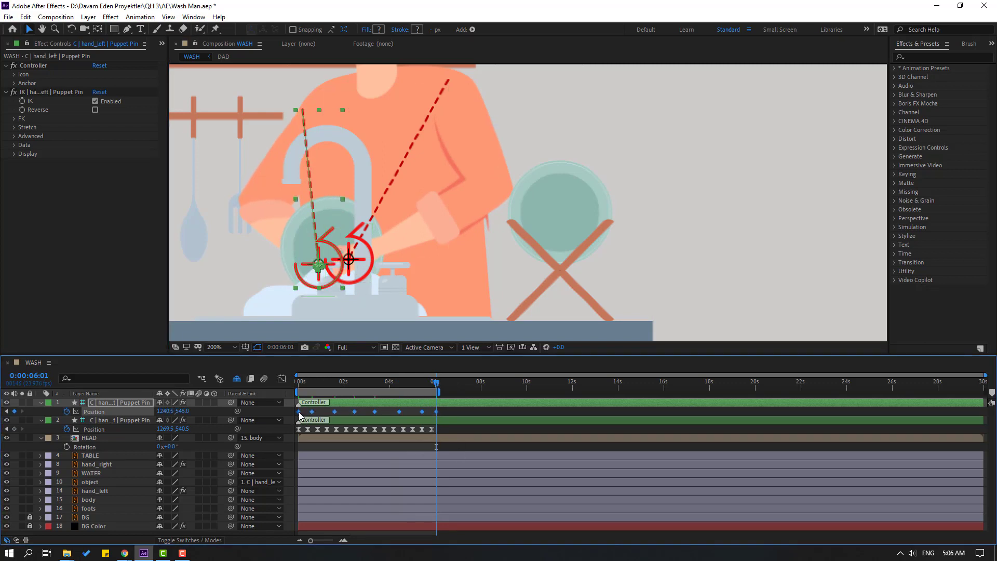
# Step: Apply Easy Ease to all the hand_left controller's Position keyframes and preview the washing motion at 100% magnification
pyautogui.rightClick(299, 411)
pyautogui.moveTo(411, 405)
pyautogui.click(470, 438)
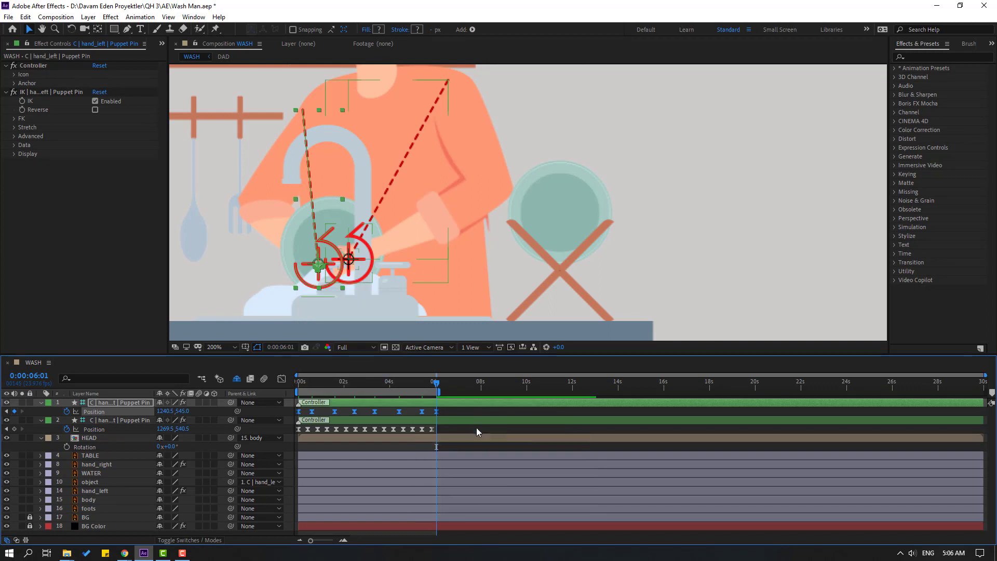
pyautogui.press('space')
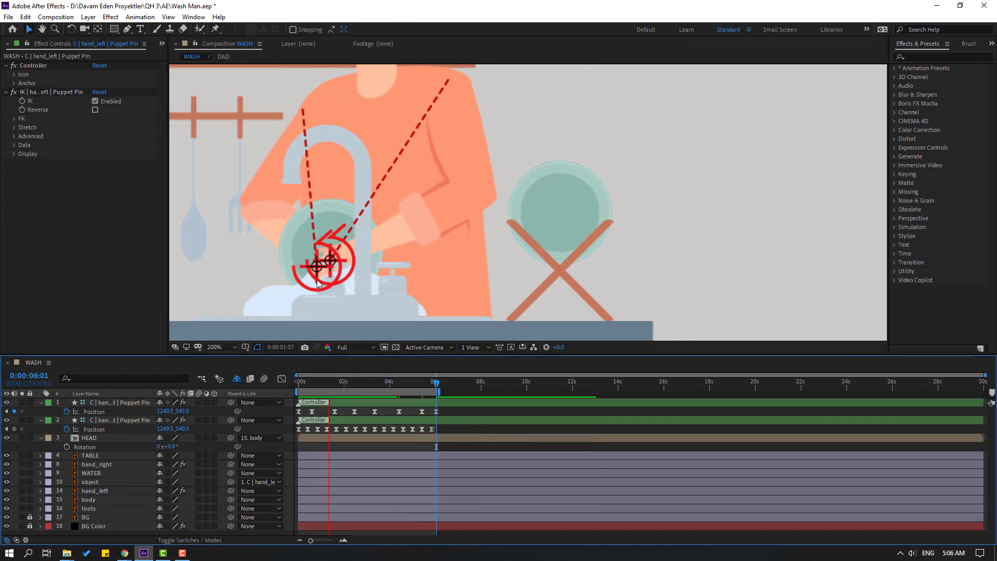
pyautogui.scroll(-1, 297, 283)
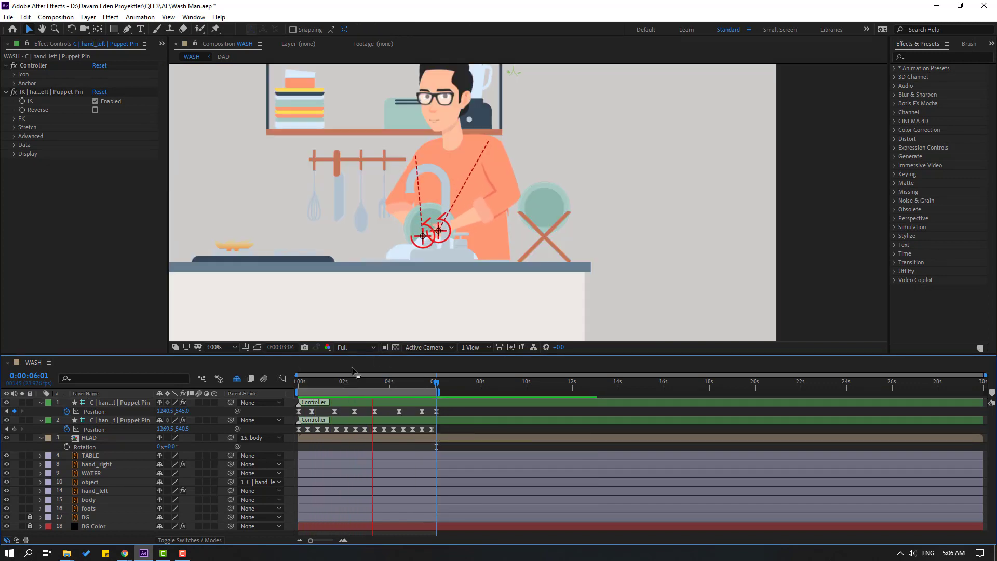
# Step: Keyframe the body layer's Rotation at 0° at 0:00:00:07, tilt it counterclockwise at 0:00:00:20, and preview the lean
pyautogui.moveTo(341, 383); pyautogui.dragTo(298, 384)
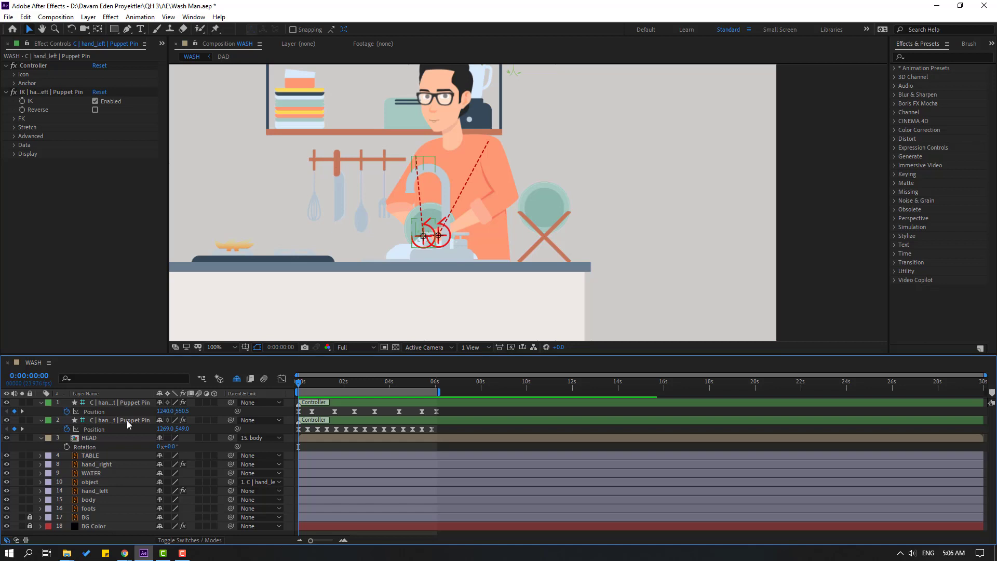
pyautogui.click(89, 499)
pyautogui.press('r')
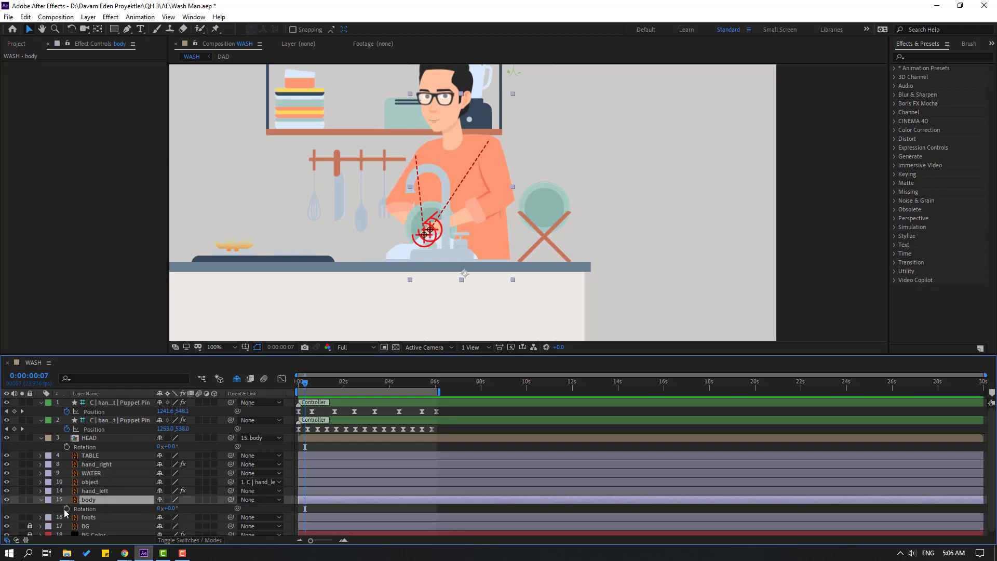
pyautogui.click(66, 509)
pyautogui.moveTo(307, 385); pyautogui.dragTo(317, 384)
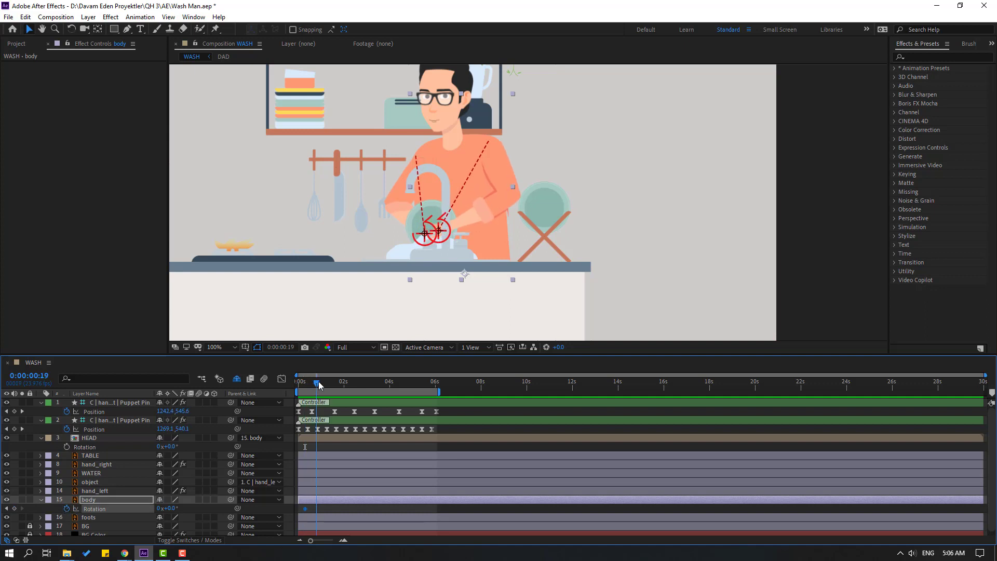
pyautogui.moveTo(174, 509); pyautogui.dragTo(171, 509)
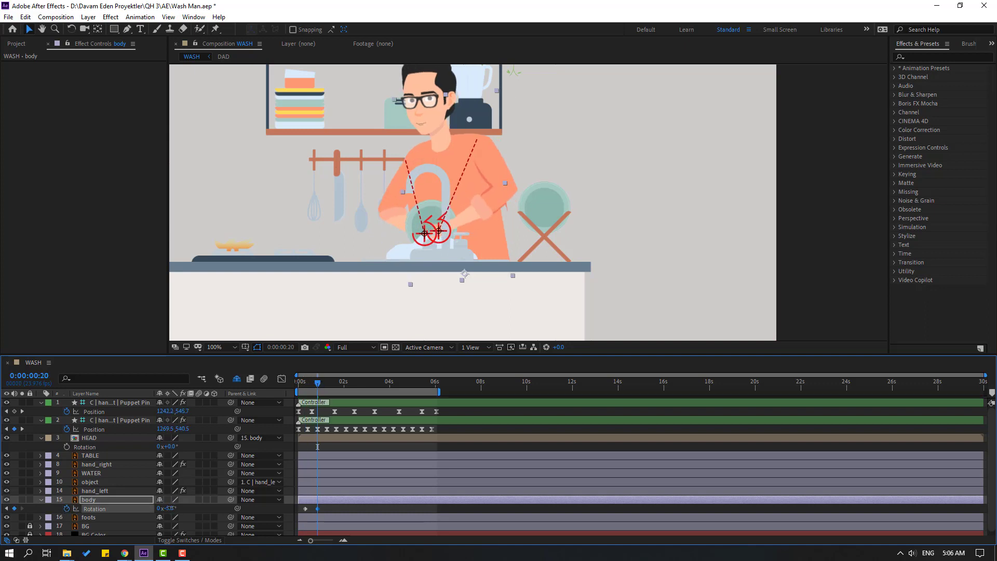
pyautogui.press('space')
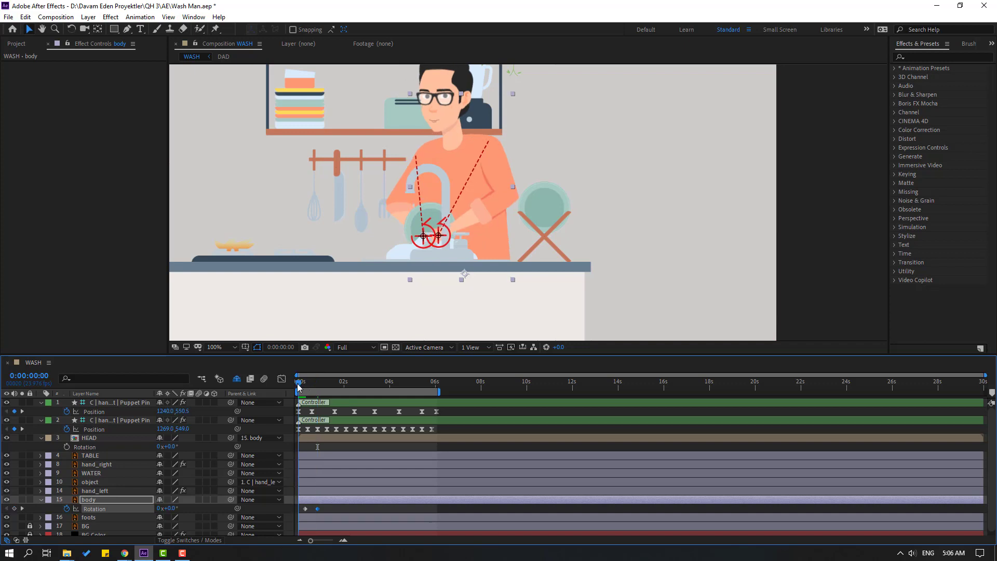
# Step: Keyframe the body's Rotation at -3° at 0:00:02:07, 1° at 0:00:03:02 and 0:00:04:08, and 0° at 0:00:05:09
pyautogui.moveTo(337, 389); pyautogui.dragTo(351, 390)
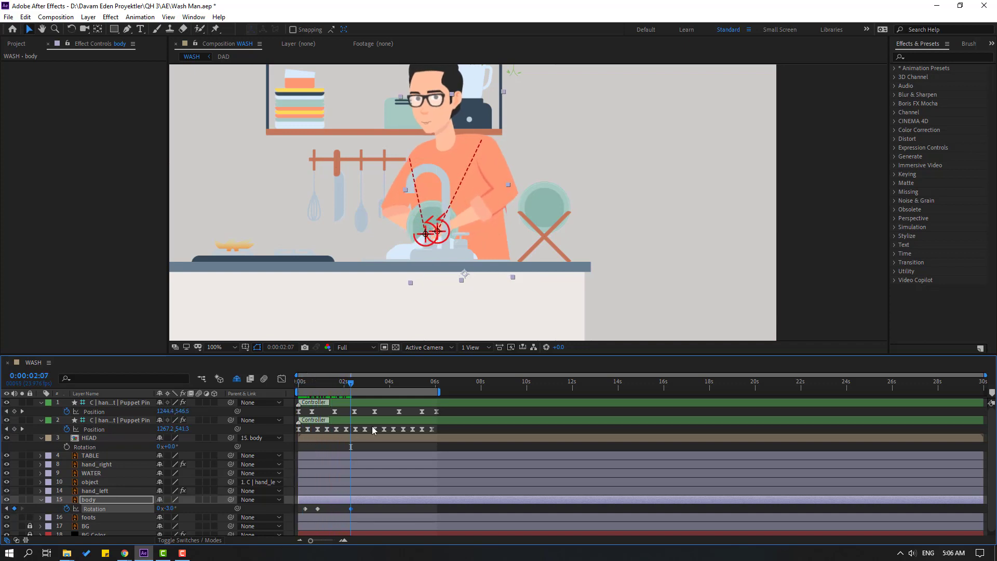
pyautogui.moveTo(359, 388); pyautogui.dragTo(370, 388)
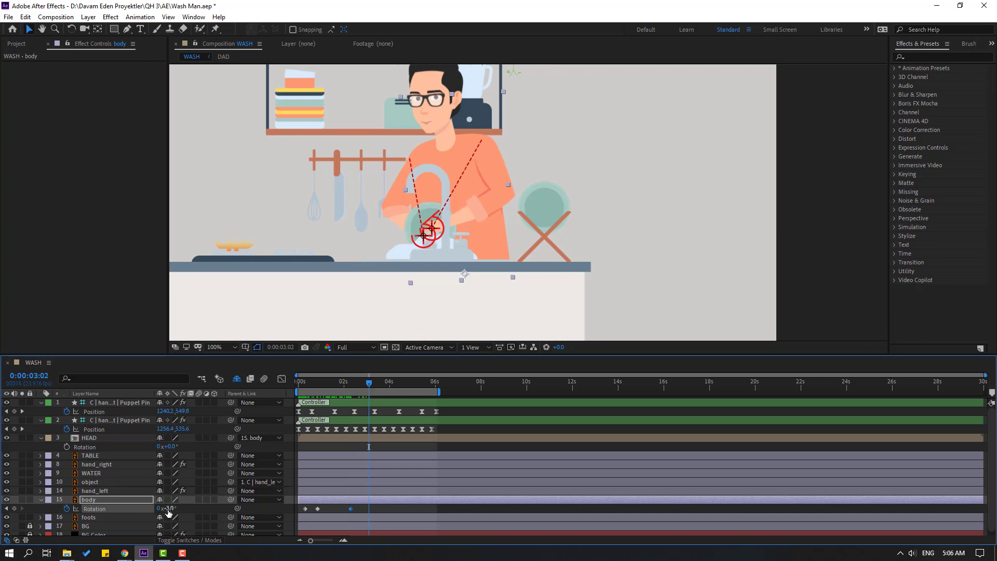
pyautogui.moveTo(169, 509); pyautogui.dragTo(169, 508)
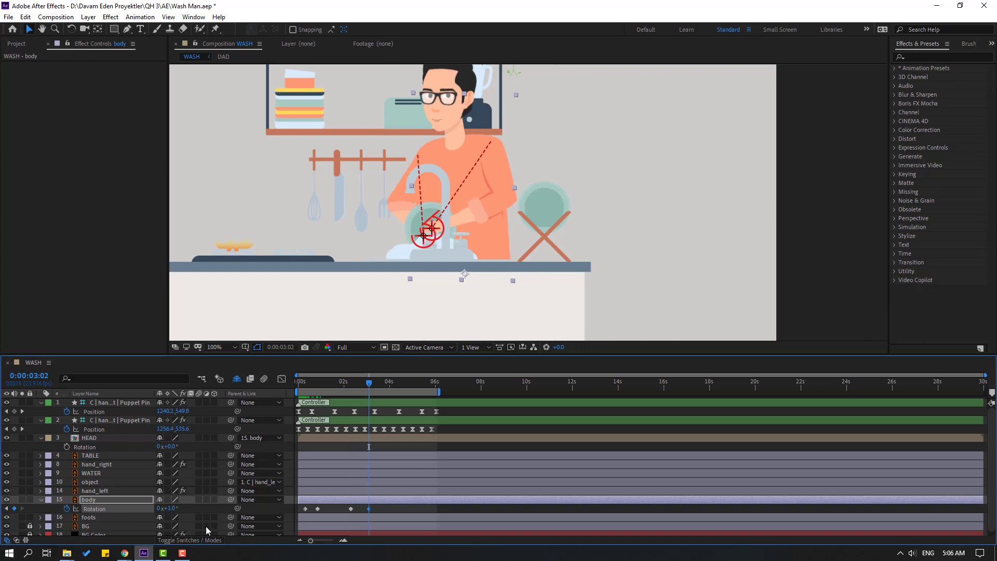
pyautogui.moveTo(393, 385); pyautogui.dragTo(397, 384)
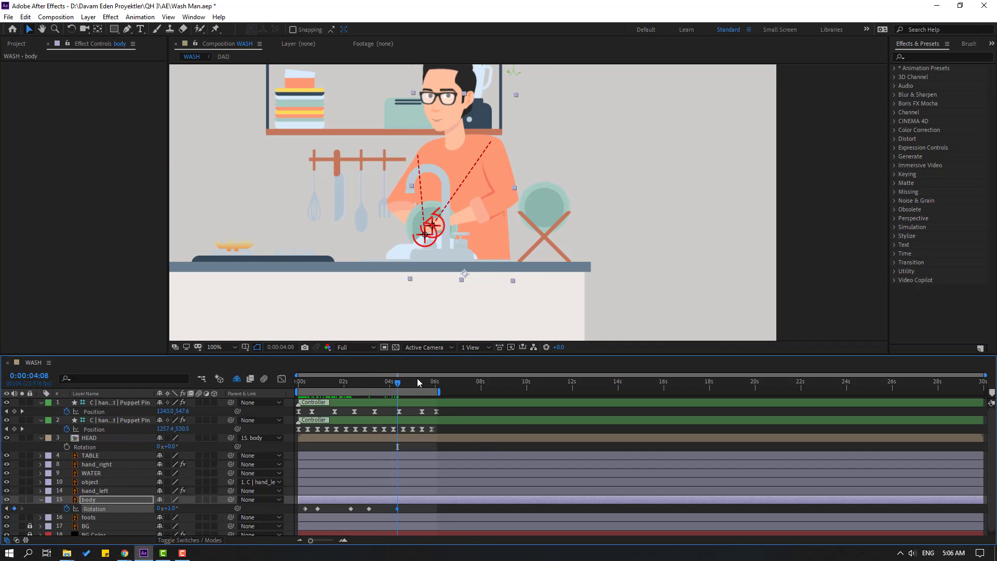
pyautogui.moveTo(418, 383); pyautogui.dragTo(422, 385)
pyautogui.click(169, 509)
pyautogui.write('0')
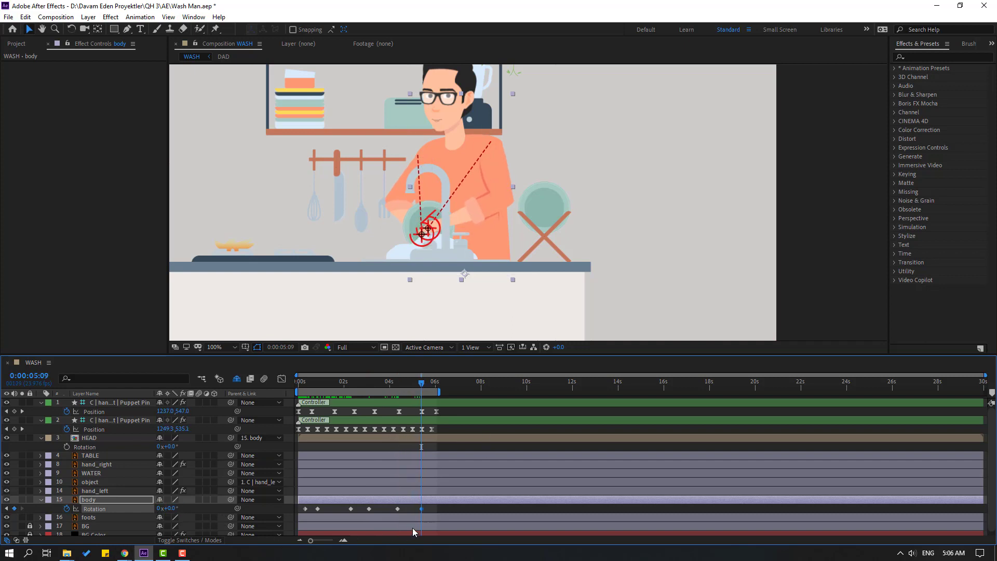
pyautogui.press('Return')
# Step: Apply Easy Ease to all of the body layer's Rotation keyframes and preview the leaning motion
pyautogui.moveTo(433, 511); pyautogui.dragTo(296, 517)
pyautogui.rightClick(306, 510)
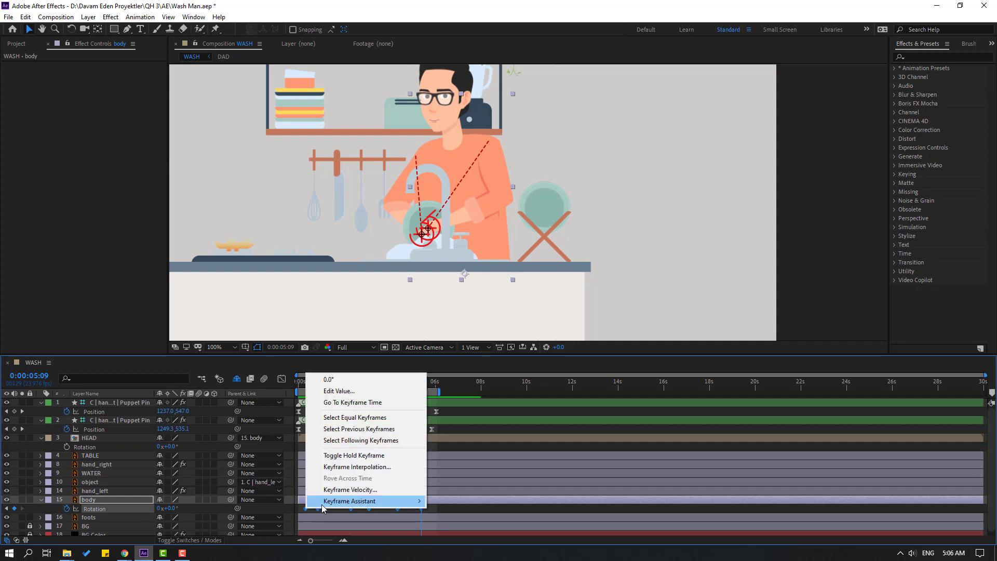
pyautogui.moveTo(364, 499)
pyautogui.click(498, 432)
pyautogui.click(468, 508)
pyautogui.press('space')
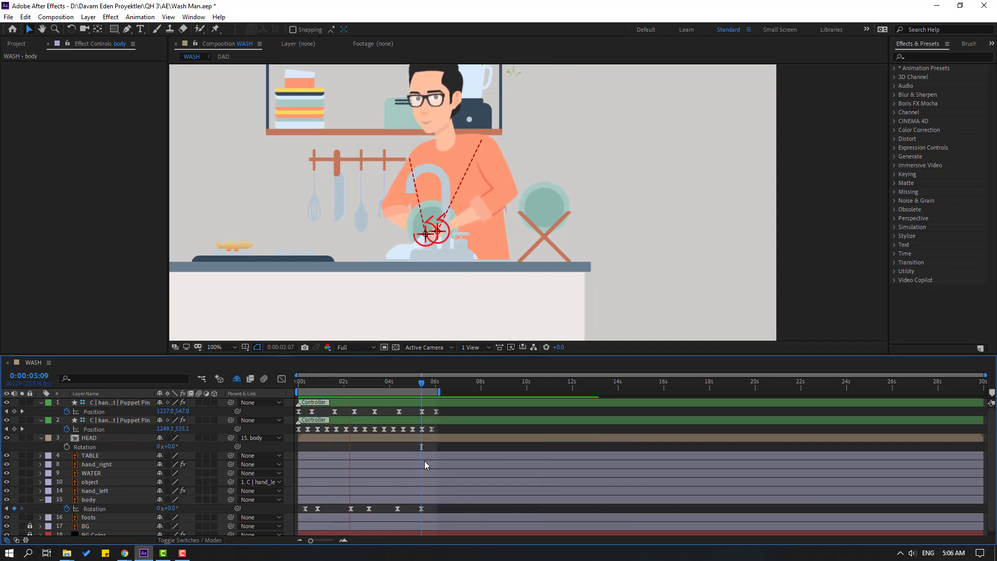
# Step: Start keyframing the body layer's Position with a first keyframe at 0:00:00:07
pyautogui.moveTo(342, 383); pyautogui.dragTo(306, 384)
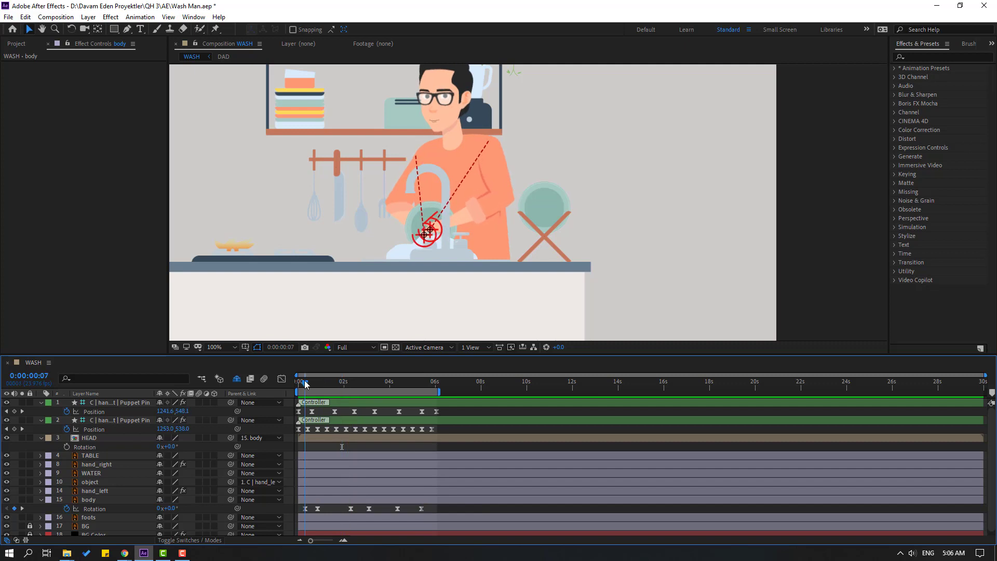
pyautogui.click(90, 500)
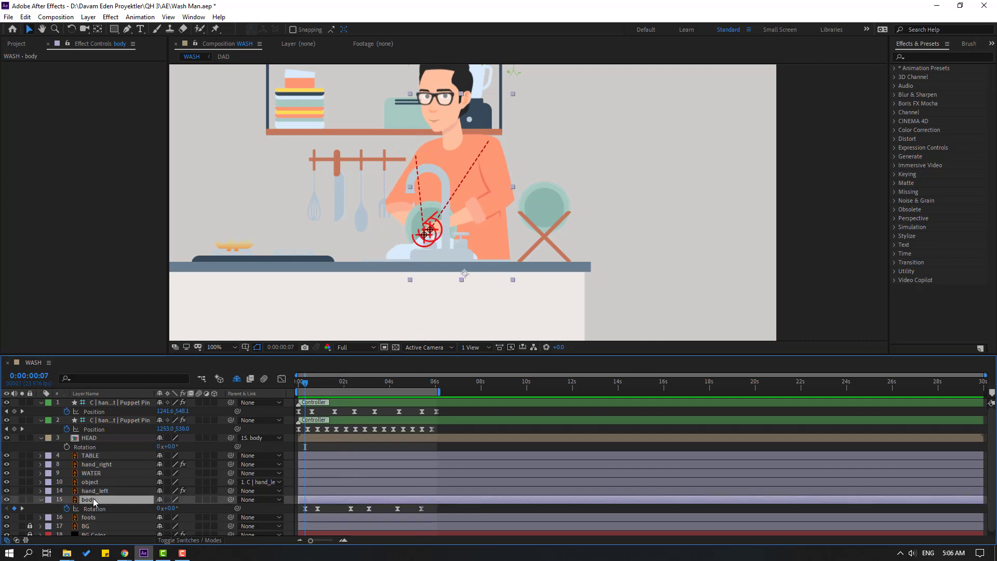
pyautogui.hotkey('shift', 'p')
pyautogui.click(68, 508)
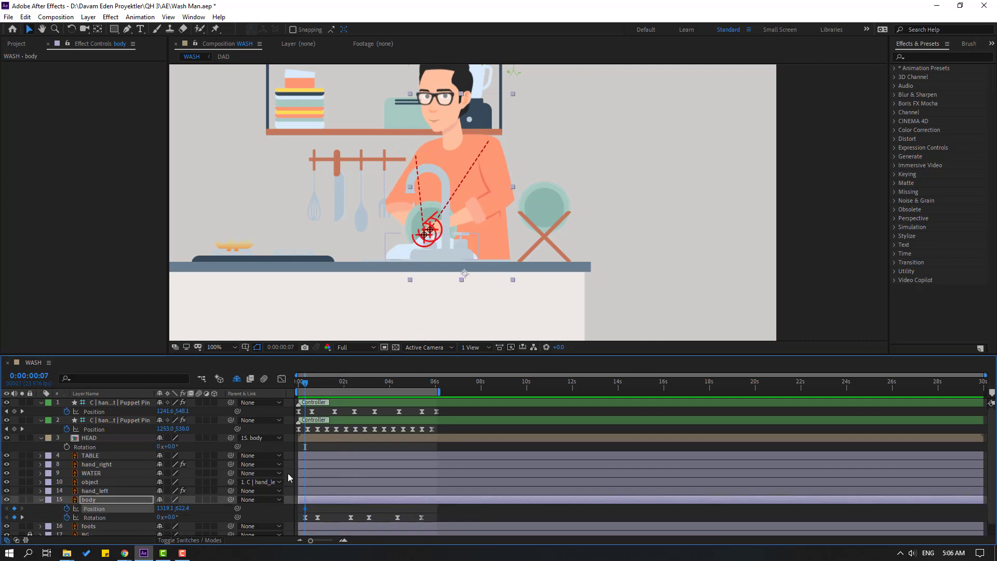
# Step: Lower the body to Position Y 630.4 at 0:00:00:13 and repeat its starting Position keyframe at 0:00:00:20
pyautogui.press('=')
pyautogui.press('=')
pyautogui.moveTo(332, 479); pyautogui.dragTo(340, 423)
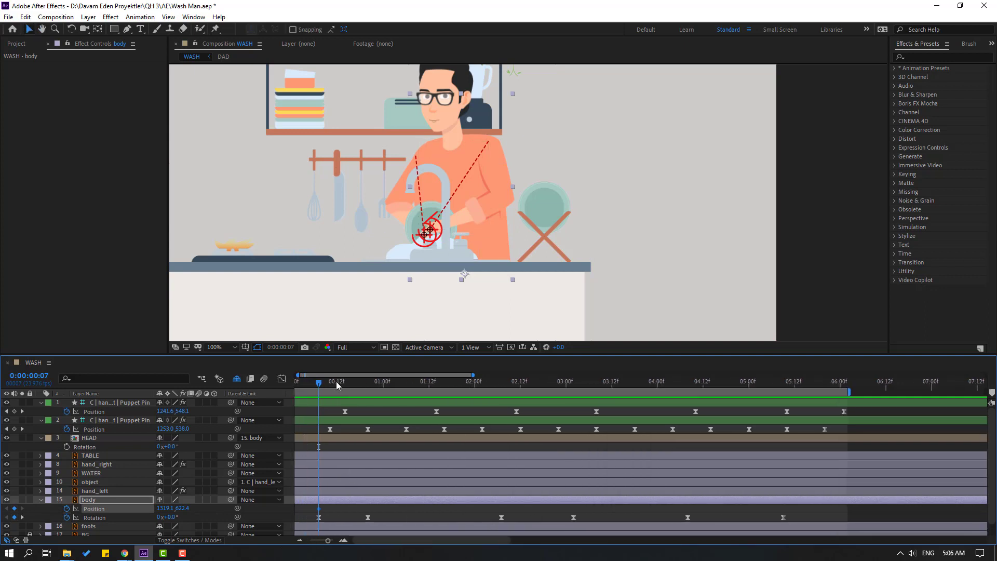
pyautogui.moveTo(336, 382); pyautogui.dragTo(342, 382)
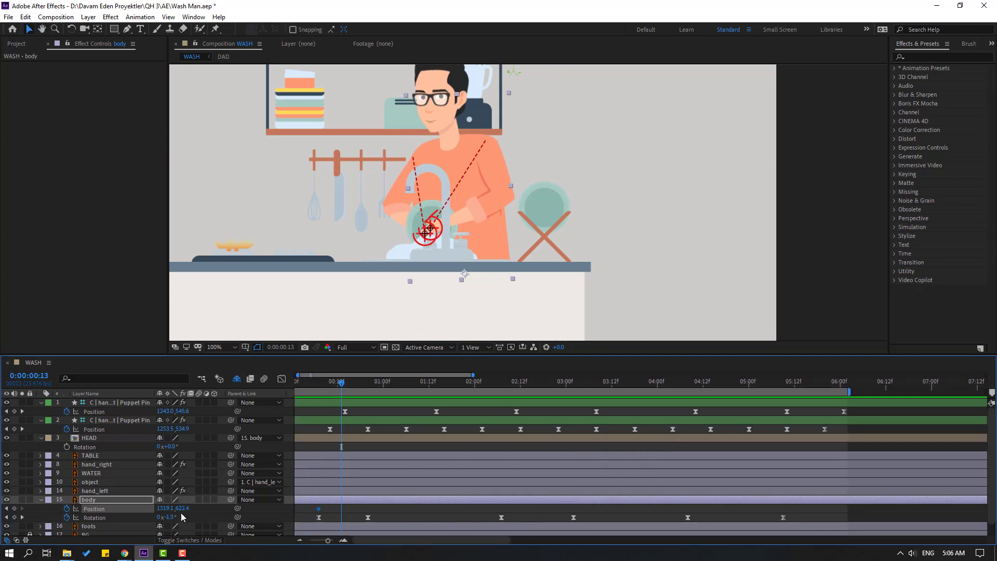
pyautogui.moveTo(181, 508); pyautogui.dragTo(185, 509)
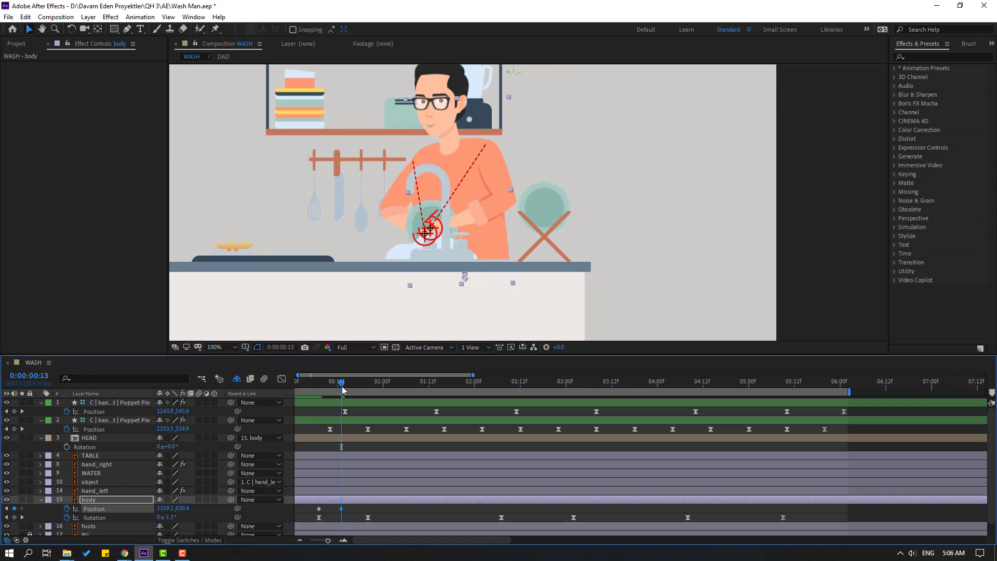
pyautogui.moveTo(342, 391); pyautogui.dragTo(370, 392)
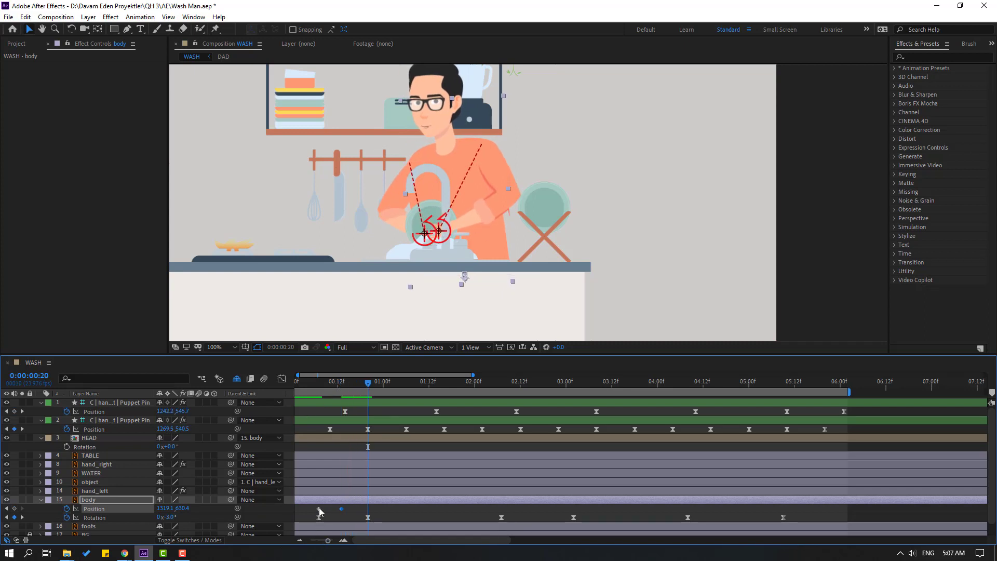
pyautogui.hotkey('ctrl', 'v')
pyautogui.click(388, 513)
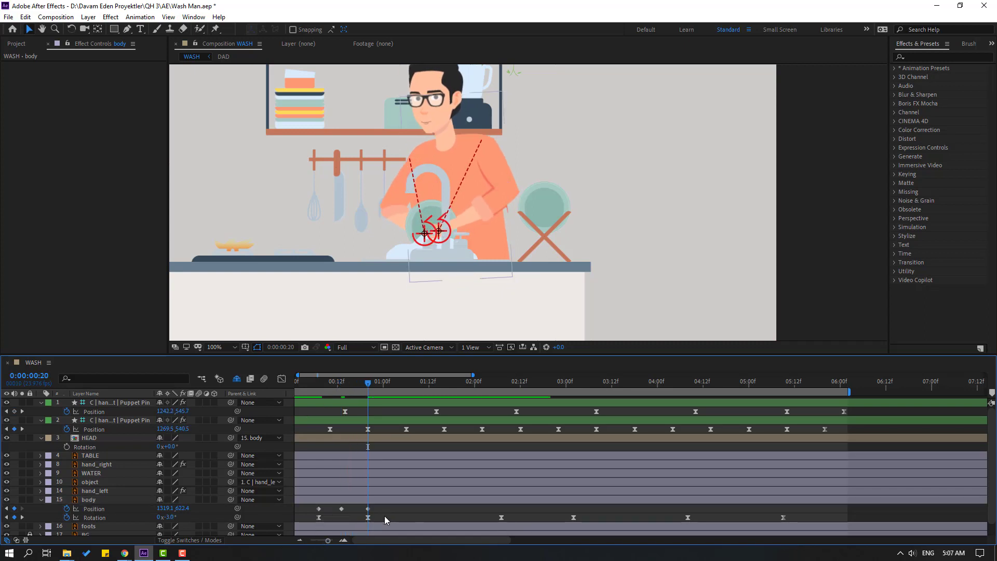
# Step: Apply Easy Ease to the three body Position keyframes and preview the dip
pyautogui.press('-')
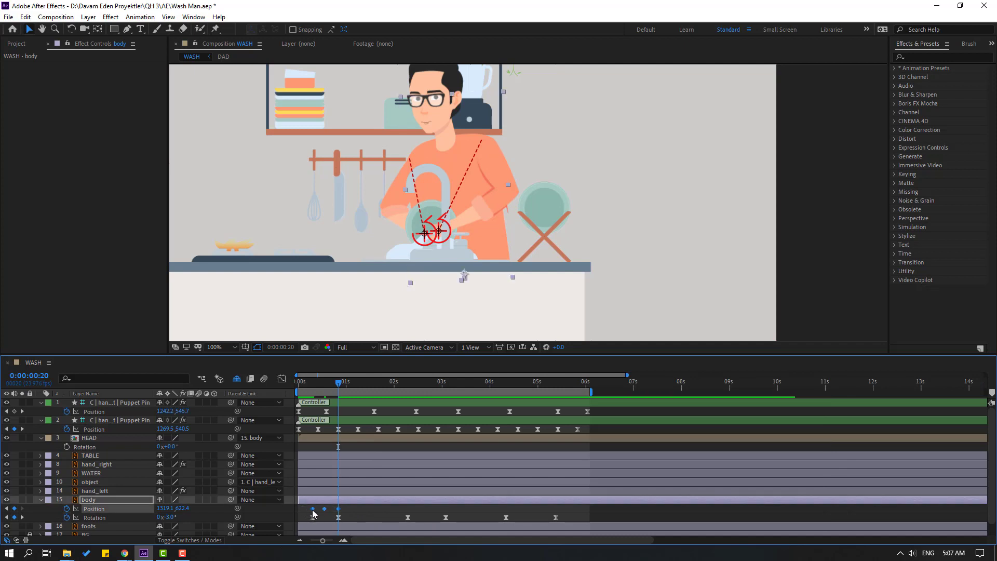
pyautogui.rightClick(313, 509)
pyautogui.moveTo(374, 501)
pyautogui.click(457, 495)
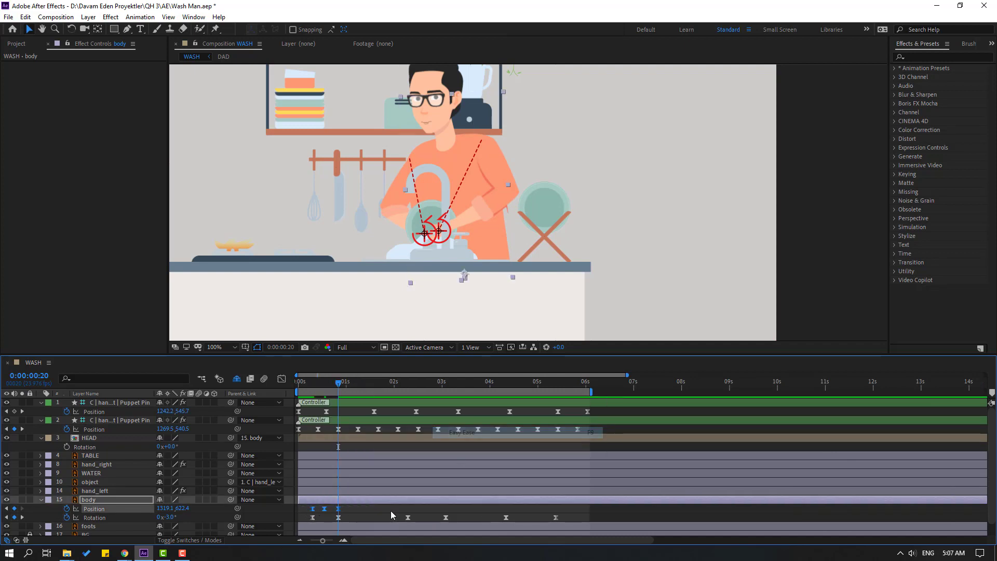
pyautogui.press('space')
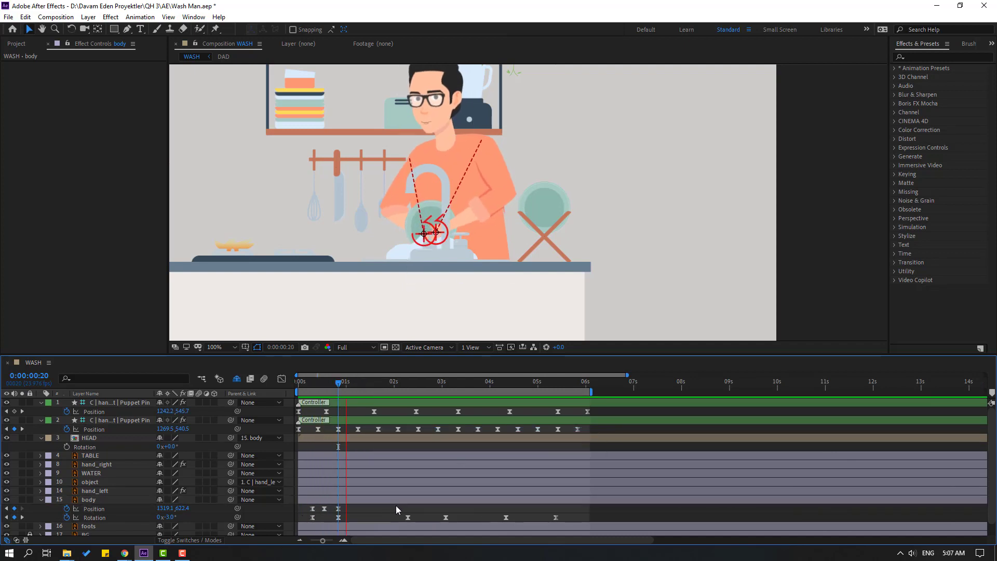
# Step: Copy the three body Position keyframes to the 0:00:02:07 Rotation keyframe and stretch them to end with the Rotation keyframe near 0:00:03:02
pyautogui.moveTo(351, 510); pyautogui.dragTo(286, 503)
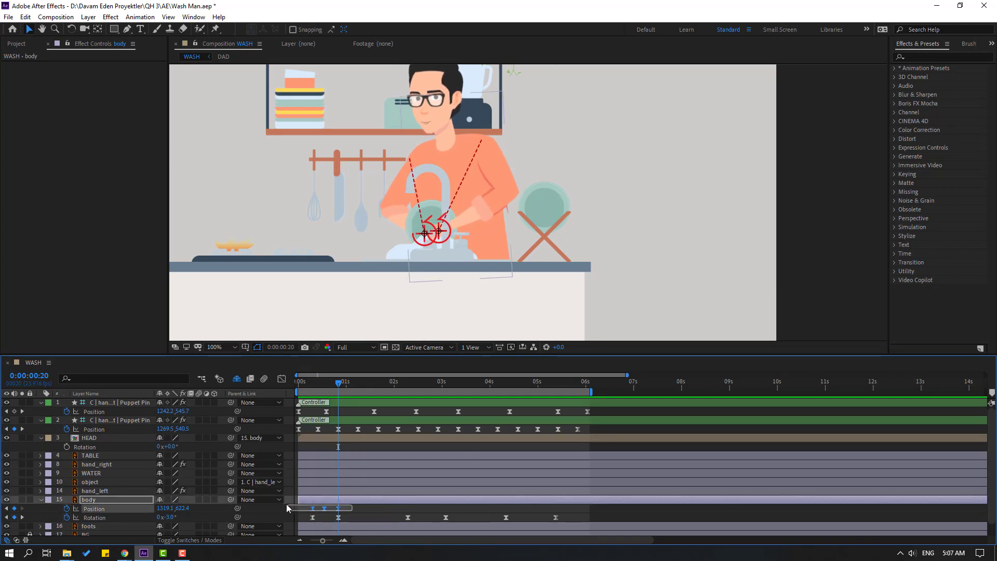
pyautogui.hotkey('ctrl', 'c')
pyautogui.moveTo(400, 388); pyautogui.dragTo(448, 442)
pyautogui.hotkey('ctrl', 'v')
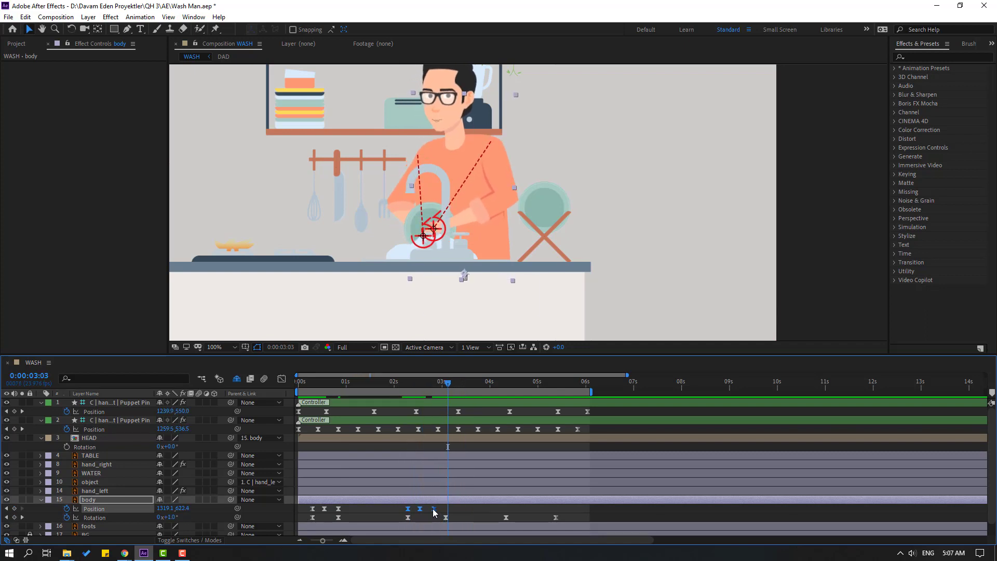
pyautogui.moveTo(441, 510); pyautogui.dragTo(446, 510)
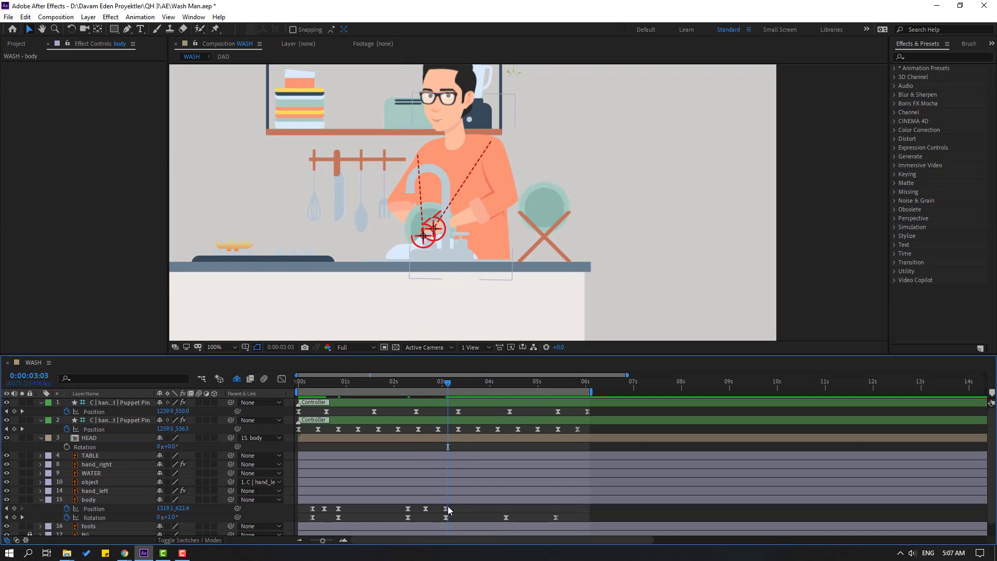
# Step: Paste the body Position keyframes at 0:00:04:08, align the final Position and Rotation keyframes, and preview the motion
pyautogui.click(507, 385)
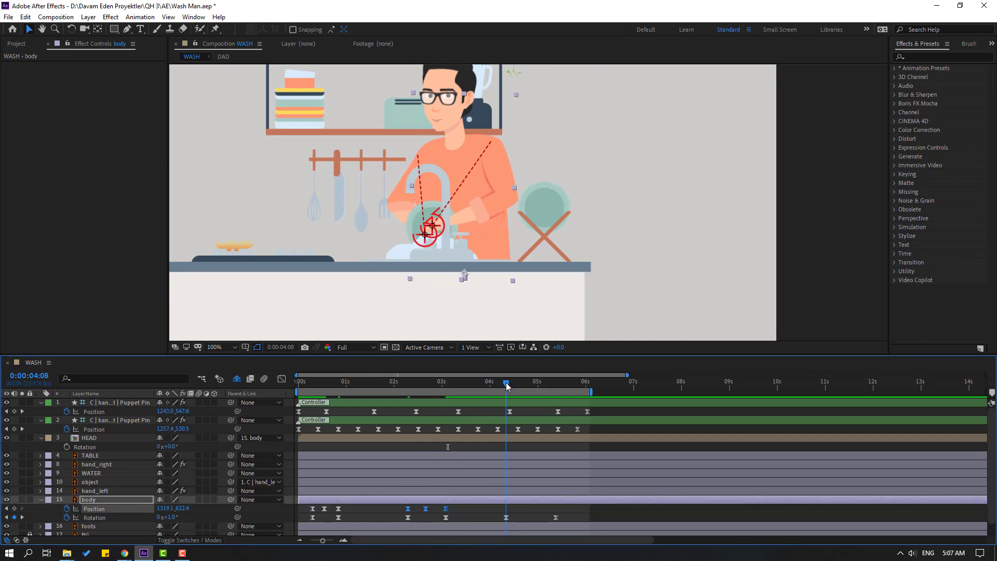
pyautogui.hotkey('ctrl', 'v')
pyautogui.click(563, 519)
pyautogui.moveTo(556, 517); pyautogui.dragTo(546, 518)
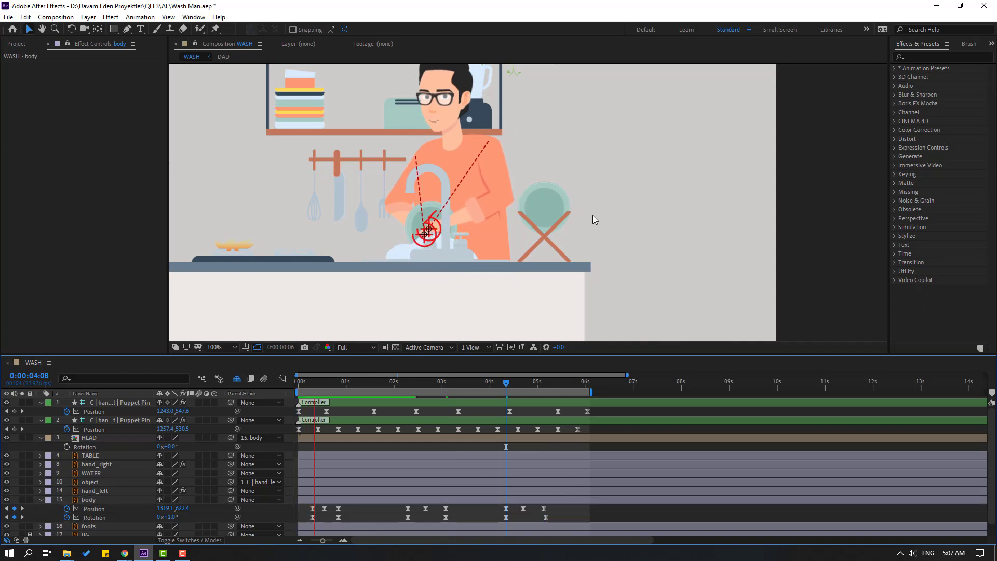
pyautogui.moveTo(592, 191); pyautogui.dragTo(605, 217)
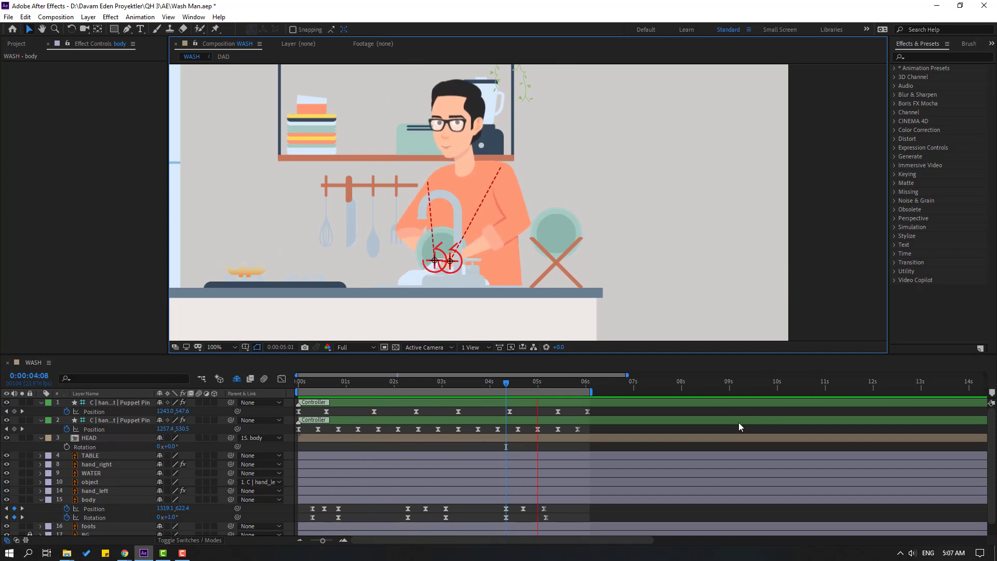
# Step: Compress the body's last two groups of Position and Rotation keyframes into shorter spans and preview the faster dips
pyautogui.press('space')
pyautogui.moveTo(561, 512); pyautogui.dragTo(493, 524)
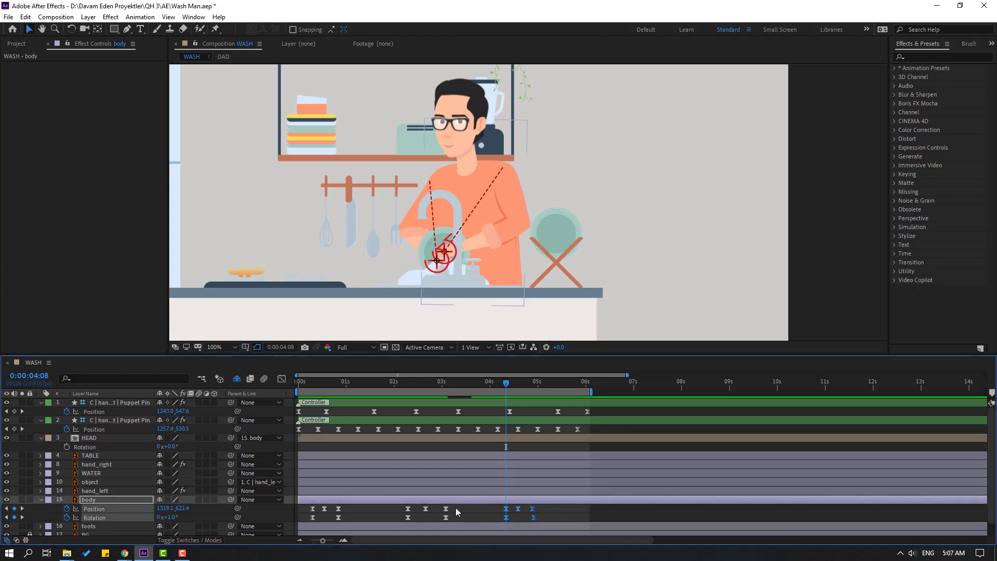
pyautogui.moveTo(456, 507); pyautogui.dragTo(378, 525)
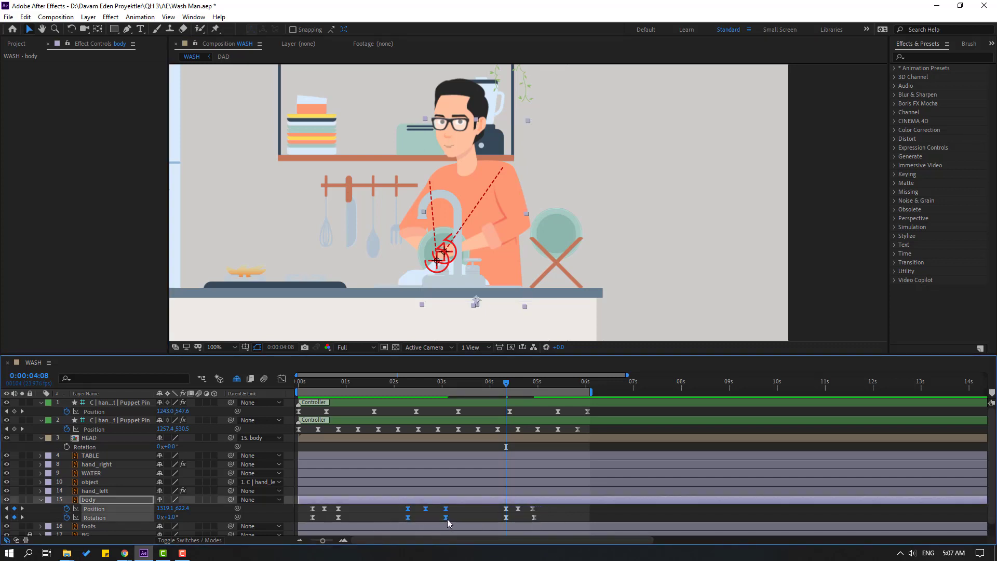
pyautogui.click(555, 513)
pyautogui.press('space')
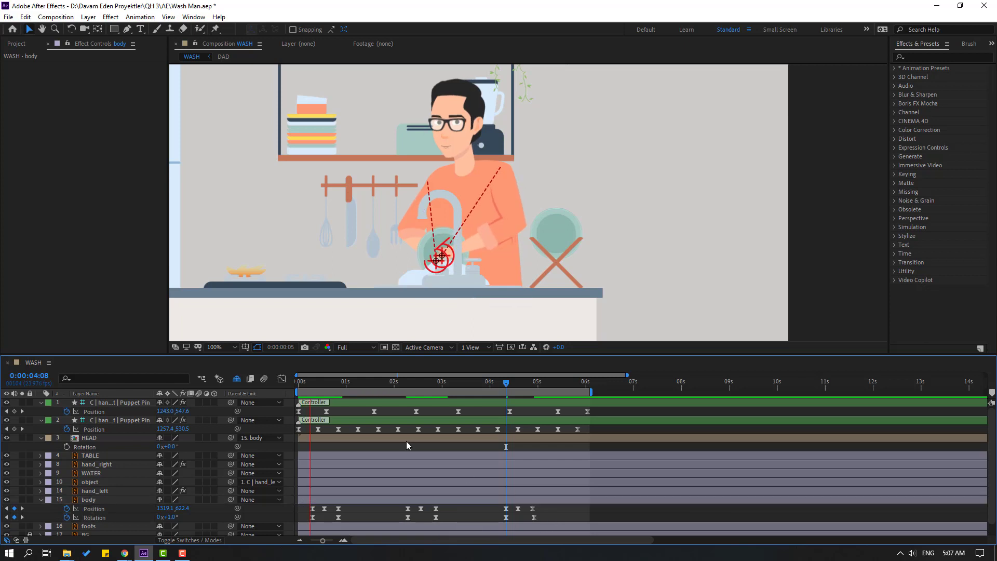
# Step: Keyframe the HEAD layer's Rotation at 0° near the body's first keyframe and at -13° at 0:00:00:18
pyautogui.moveTo(373, 387); pyautogui.dragTo(337, 389)
pyautogui.click(95, 439)
pyautogui.click(67, 446)
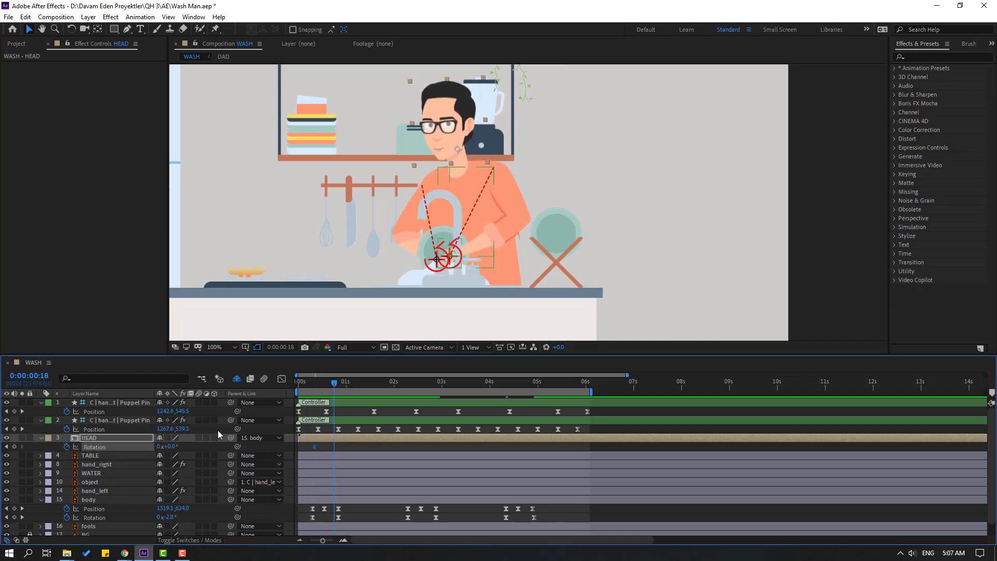
pyautogui.moveTo(173, 448); pyautogui.dragTo(164, 447)
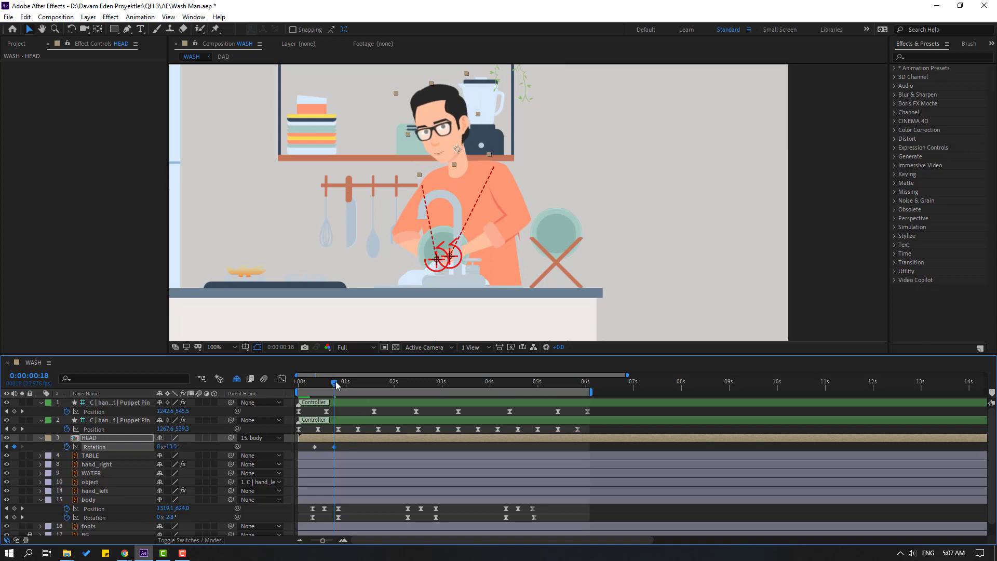
# Step: Keyframe the HEAD's Rotation at -7° at 0:00:02:15 and -21° at 0:00:04:19, holding the preceding value shortly before each change
pyautogui.moveTo(337, 384); pyautogui.dragTo(425, 384)
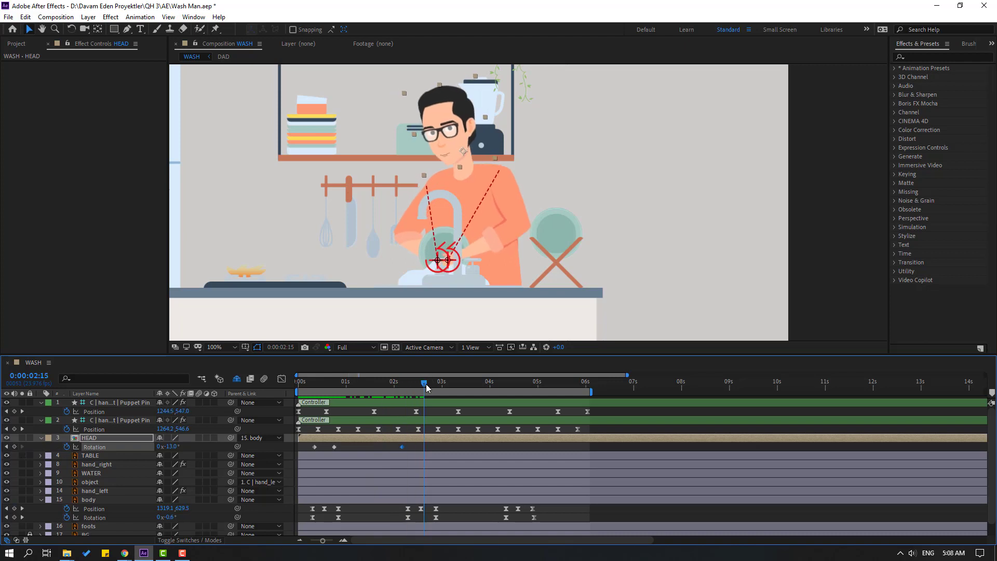
pyautogui.moveTo(172, 446); pyautogui.dragTo(175, 446)
pyautogui.moveTo(395, 385); pyautogui.dragTo(528, 384)
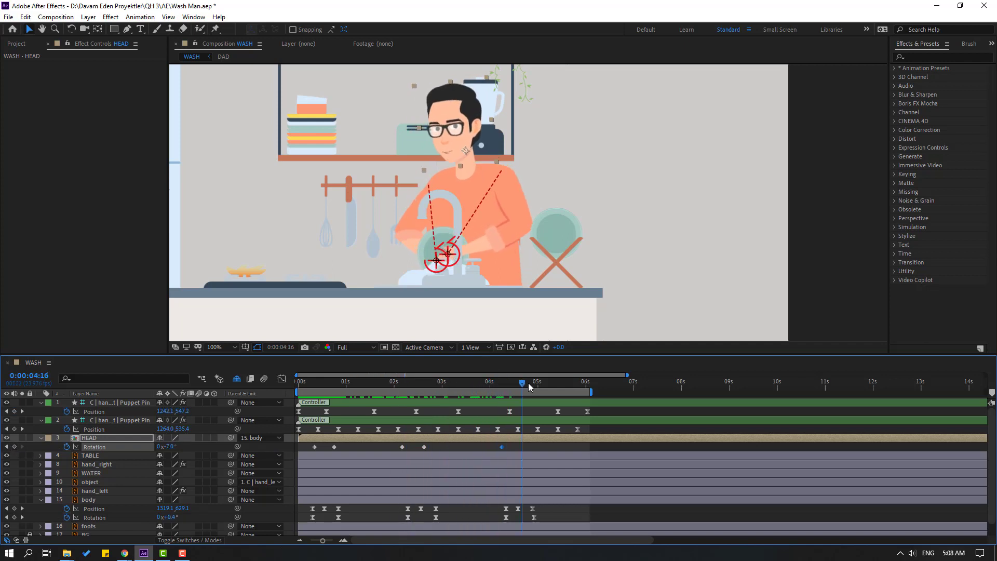
pyautogui.moveTo(170, 446); pyautogui.dragTo(165, 447)
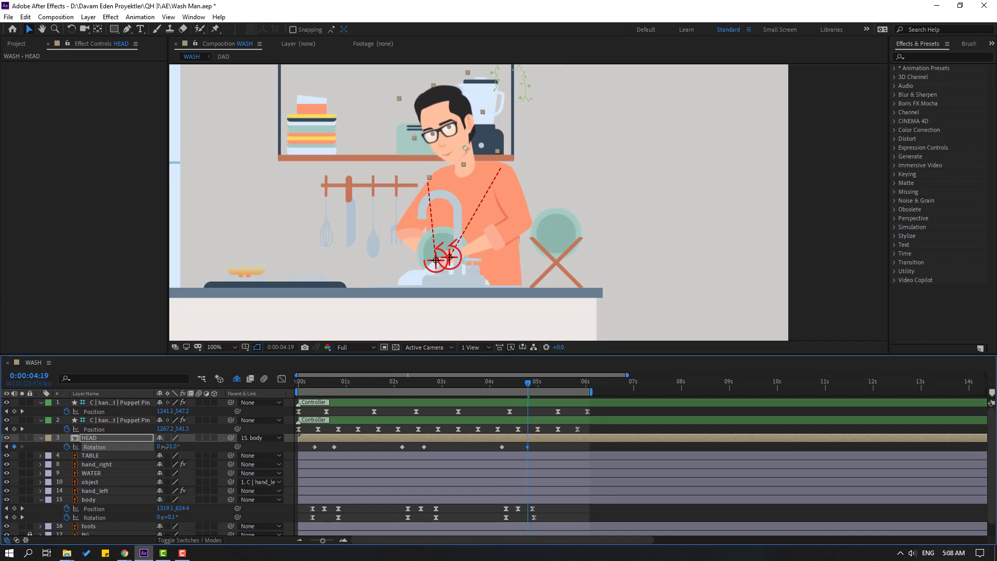
# Step: Apply Easy Ease to all of the HEAD layer's Rotation keyframes
pyautogui.moveTo(543, 449); pyautogui.dragTo(308, 445)
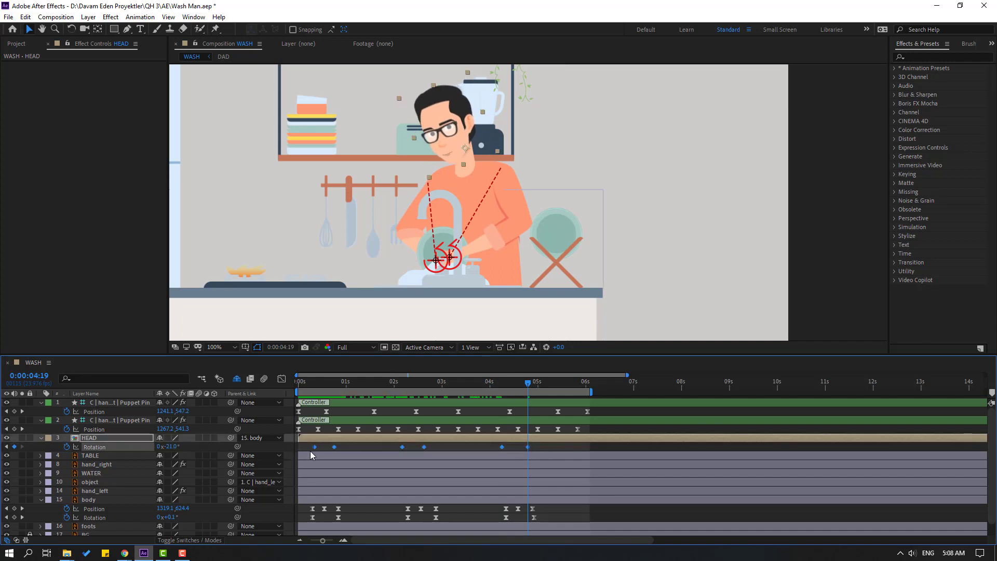
pyautogui.rightClick(314, 447)
pyautogui.moveTo(343, 439)
pyautogui.click(483, 470)
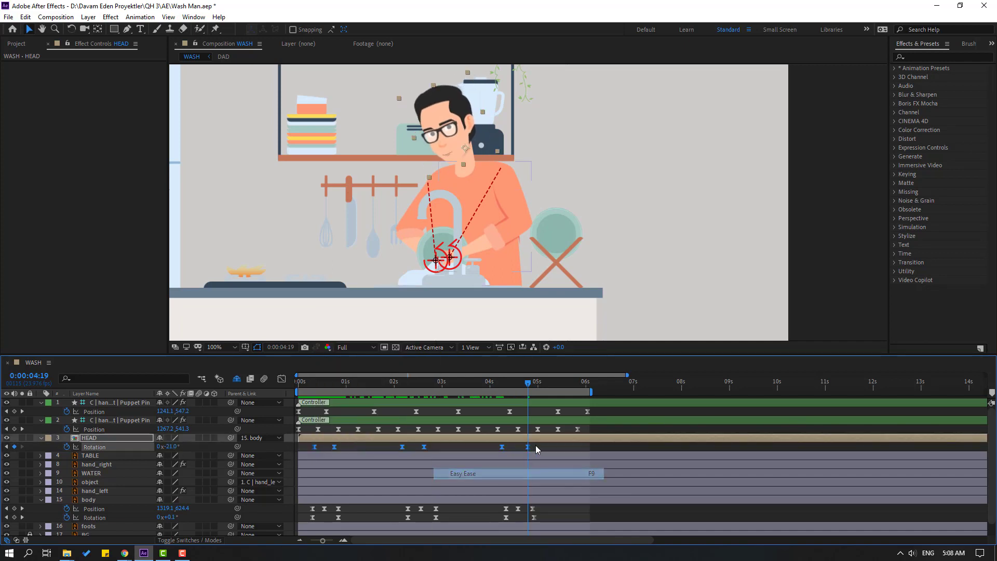
pyautogui.click(547, 445)
# Step: Open the HEAD layer's DAD composition and duplicate the white eye layer at 400% magnification
pyautogui.doubleClick(84, 440)
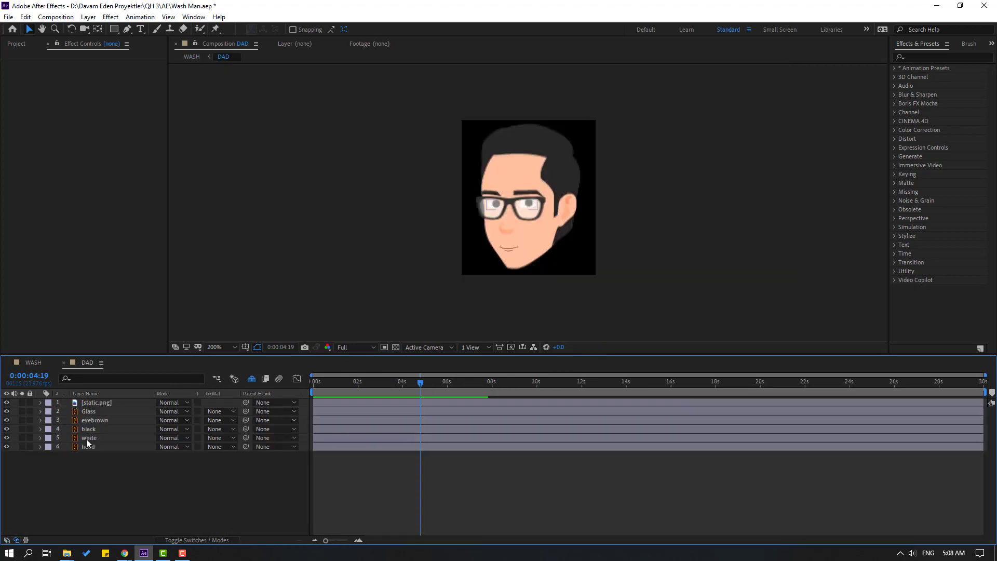
pyautogui.click(87, 439)
pyautogui.click(227, 499)
pyautogui.press('.')
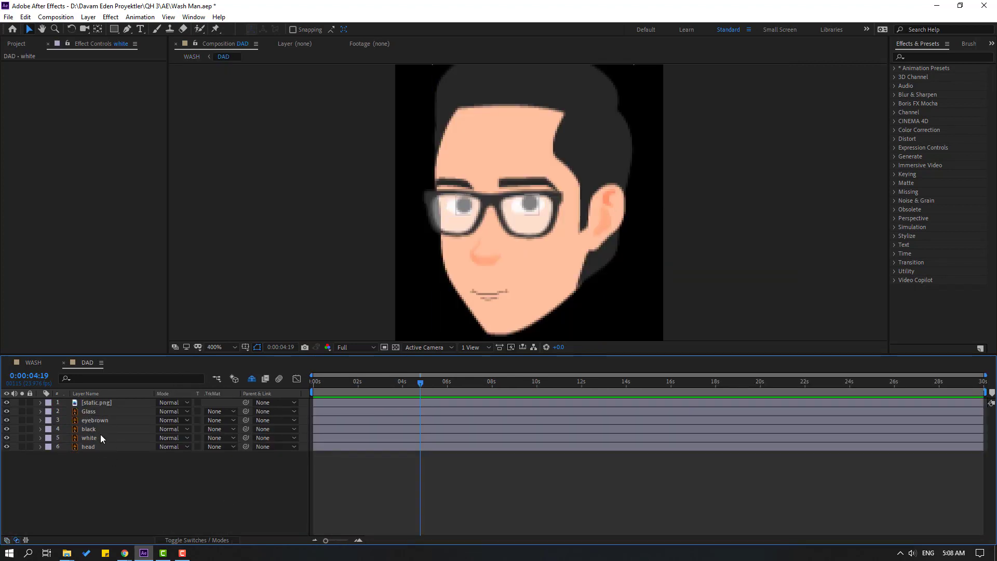
pyautogui.click(101, 435)
pyautogui.hotkey('ctrl', 'd')
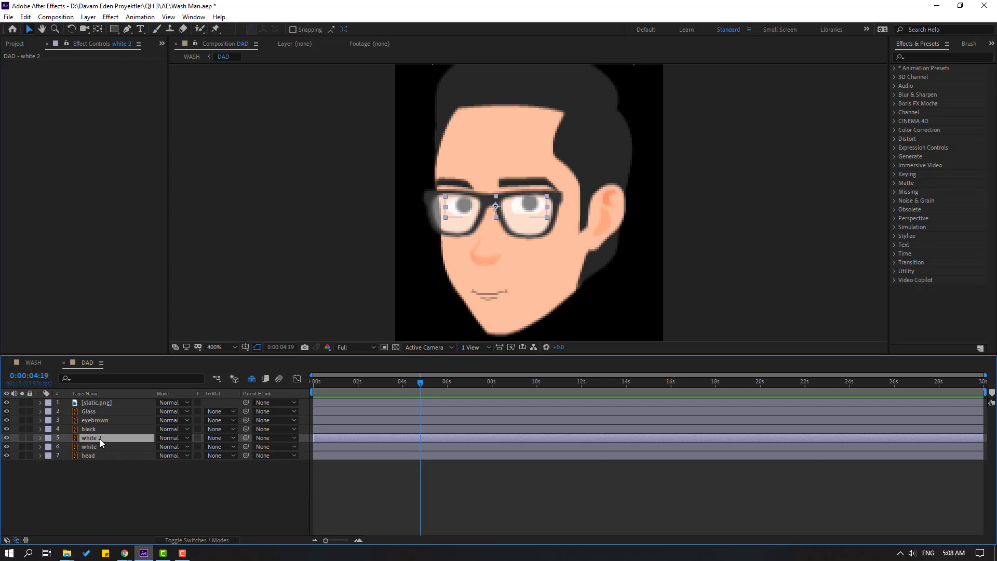
# Step: Place the black pupil layer directly below white 2 with Alpha Matte "white 2", and parent white 2 to the white layer
pyautogui.click(87, 430)
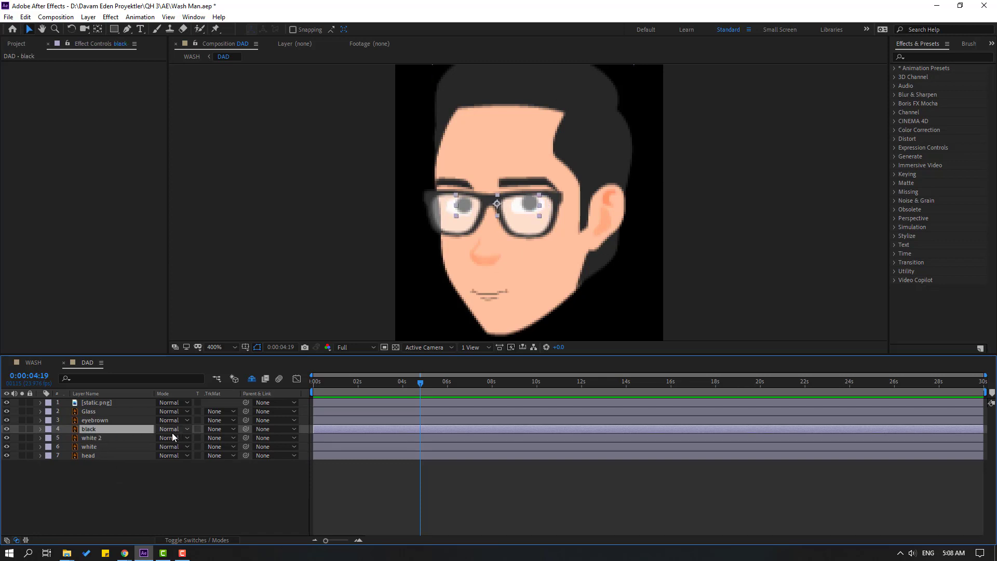
pyautogui.moveTo(97, 429); pyautogui.dragTo(101, 448)
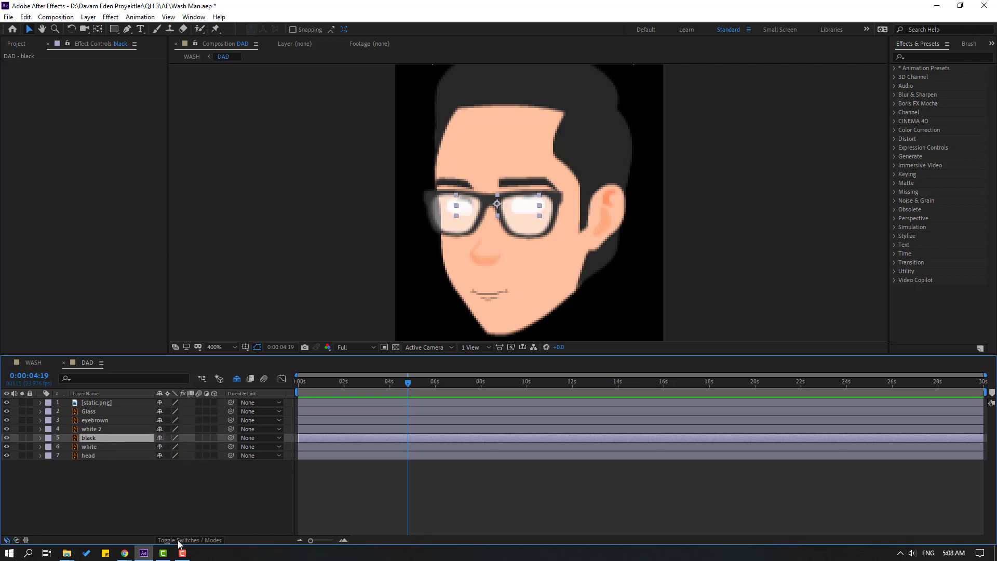
pyautogui.click(214, 437)
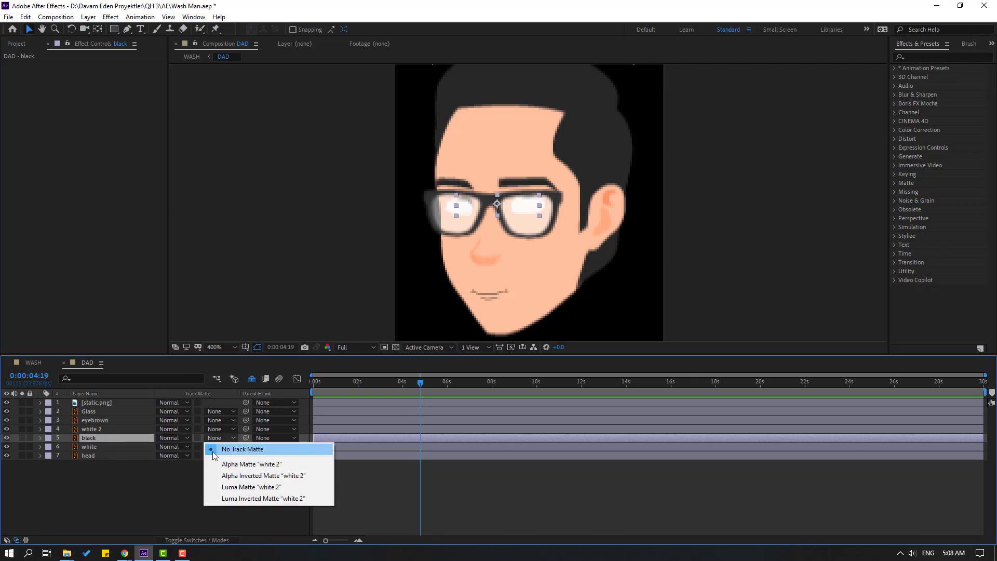
pyautogui.click(294, 465)
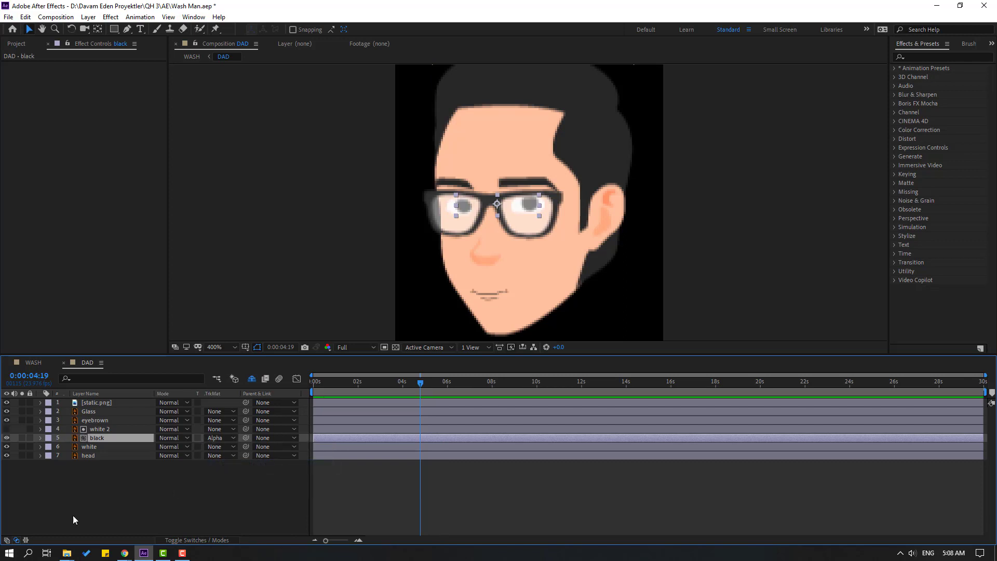
pyautogui.click(96, 431)
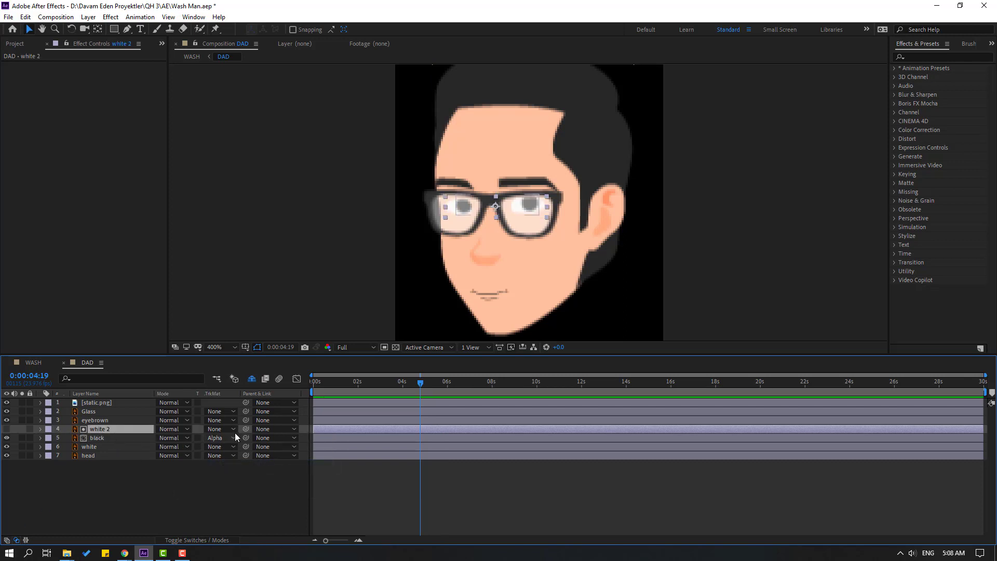
pyautogui.moveTo(246, 429); pyautogui.dragTo(92, 446)
# Step: Start the blink by keyframing the white layer's Scale at 100% at 0:00:00:16
pyautogui.click(96, 447)
pyautogui.press('s')
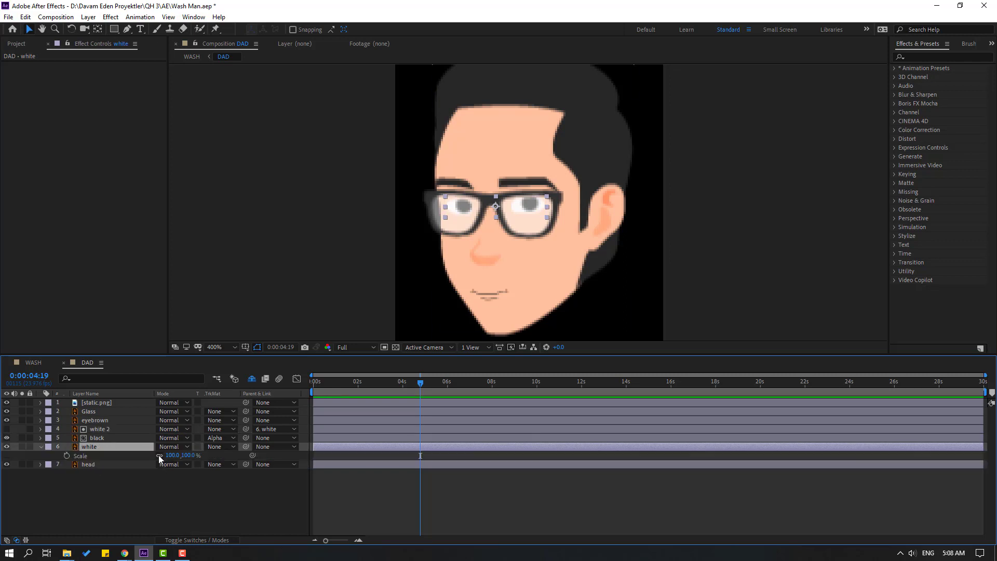
pyautogui.moveTo(383, 391); pyautogui.dragTo(370, 390)
pyautogui.moveTo(181, 455)
pyautogui.mouseDown()
pyautogui.moveTo(152, 462)
pyautogui.moveTo(195, 456)
pyautogui.mouseUp()
pyautogui.moveTo(360, 384); pyautogui.dragTo(329, 389)
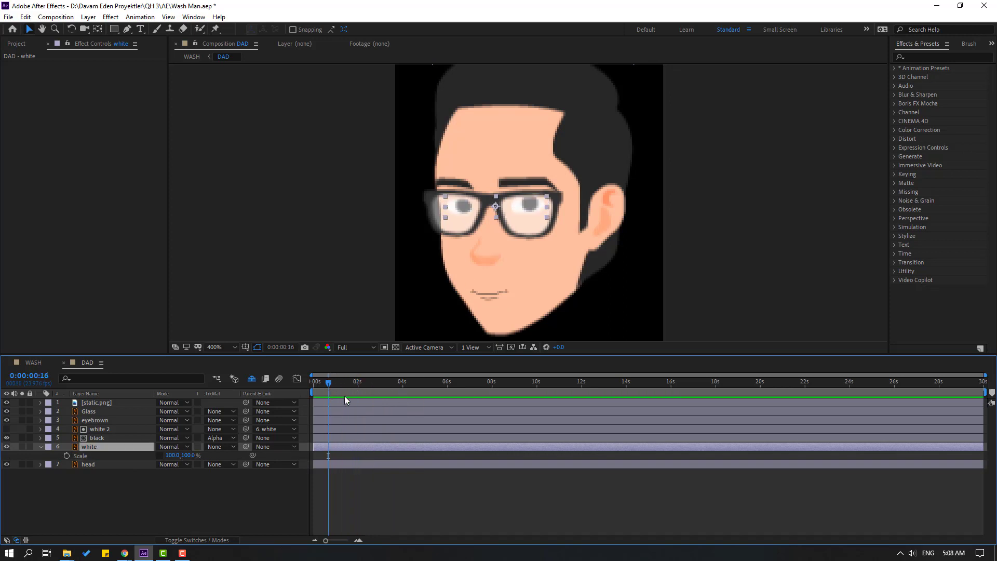
pyautogui.click(66, 456)
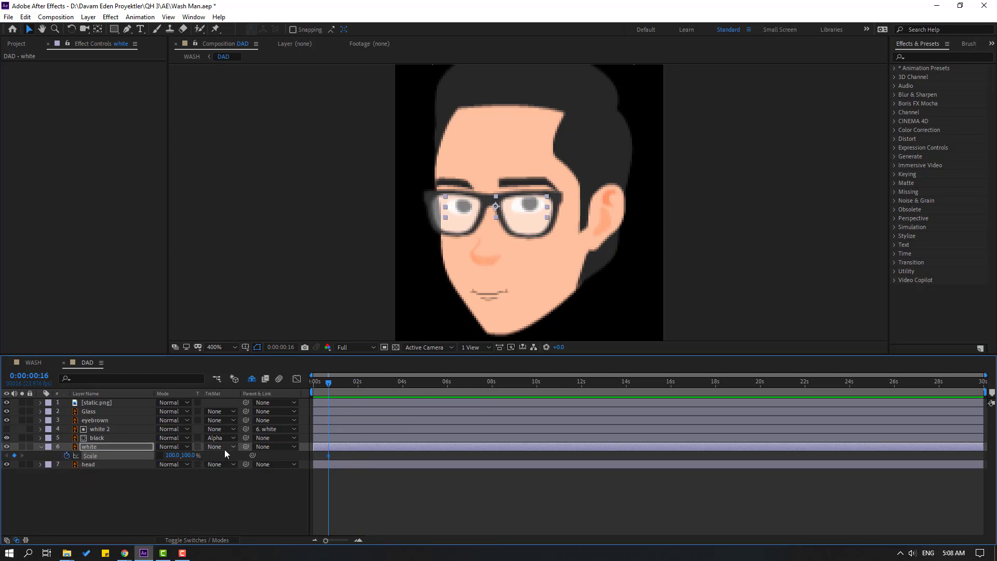
# Step: Keyframe the white layer's Scale at 100, 5% at 0:00:00:19 and at 100, 100% at 0:00:00:22
pyautogui.press('pagedown')
pyautogui.press('pagedown')
pyautogui.press('pagedown')
pyautogui.press('Return')
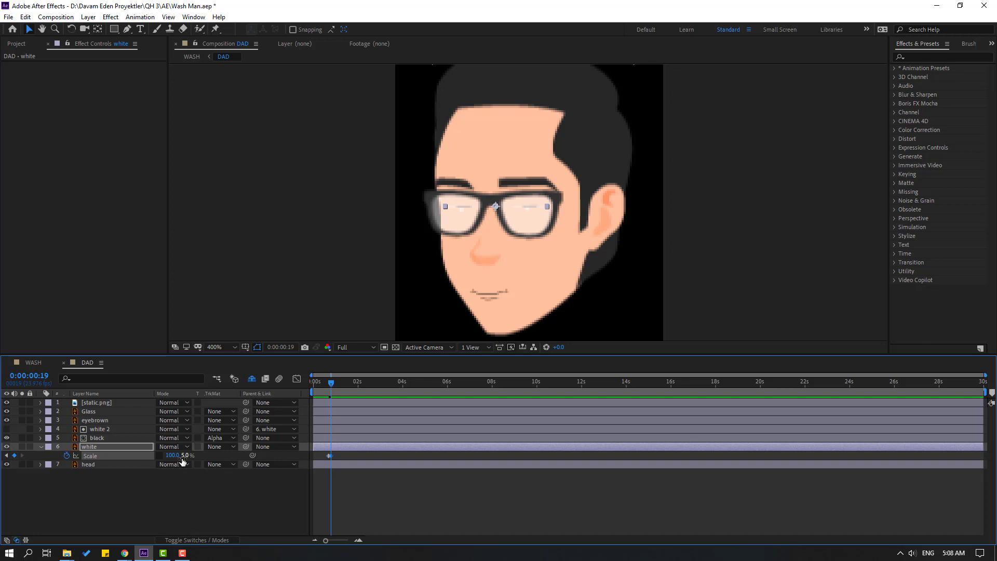
pyautogui.press('pagedown')
pyautogui.press('pagedown')
pyautogui.press('pagedown')
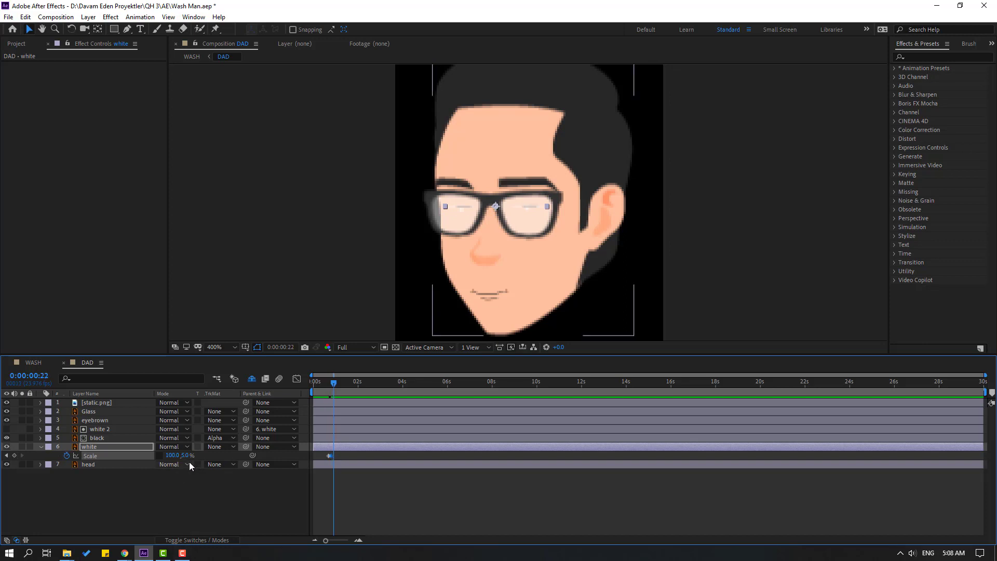
pyautogui.write('0')
pyautogui.press('Return')
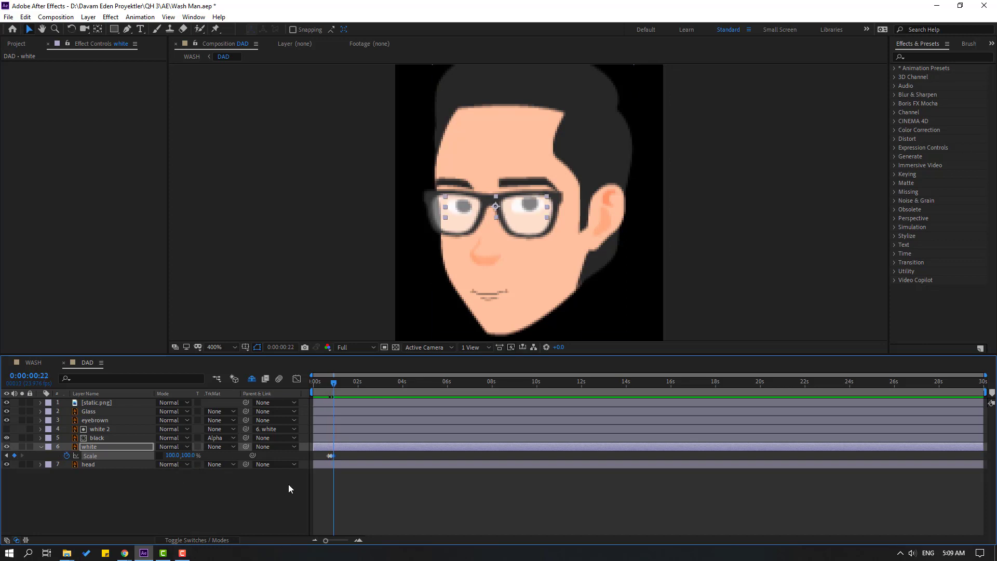
# Step: Apply Easy Ease to the white layer's Scale keyframes and end the work area at 0:00:06:00
pyautogui.rightClick(333, 455)
pyautogui.moveTo(395, 449)
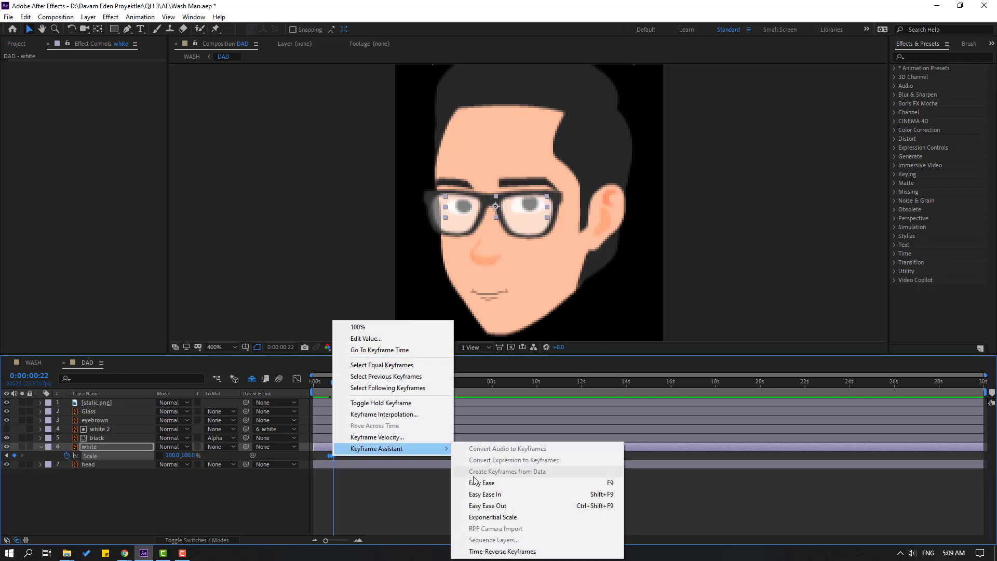
pyautogui.click(461, 485)
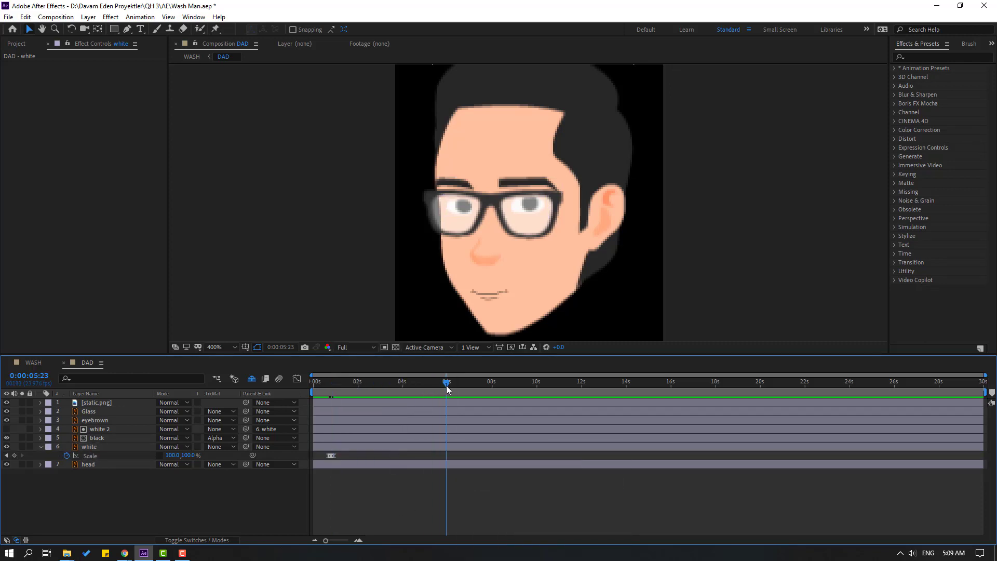
pyautogui.press('n')
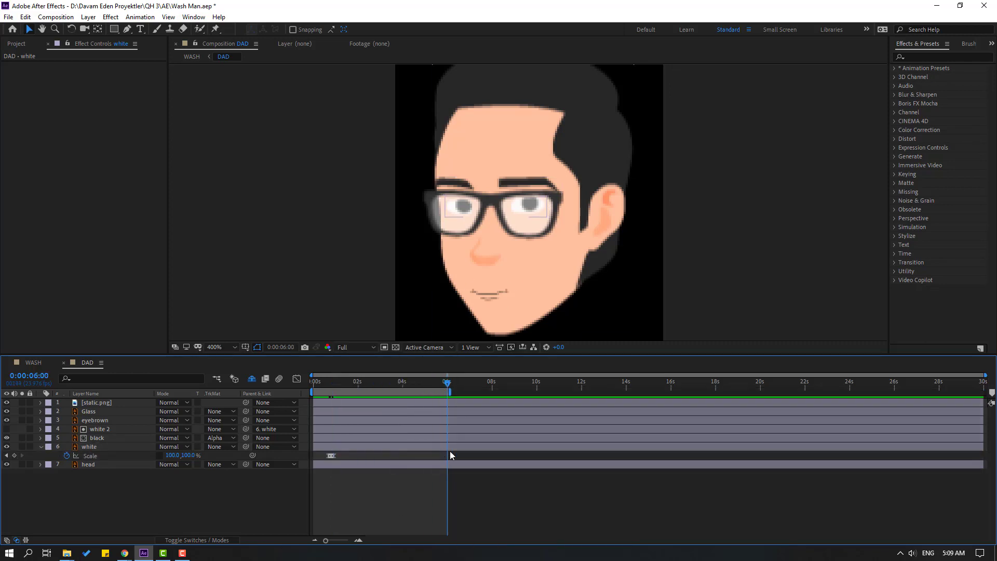
# Step: Repeat the blink's Scale keyframes at 0:00:02:06, around 4 seconds and shortly after 0:00:05:01, and preview the blinking
pyautogui.moveTo(341, 457); pyautogui.dragTo(310, 481)
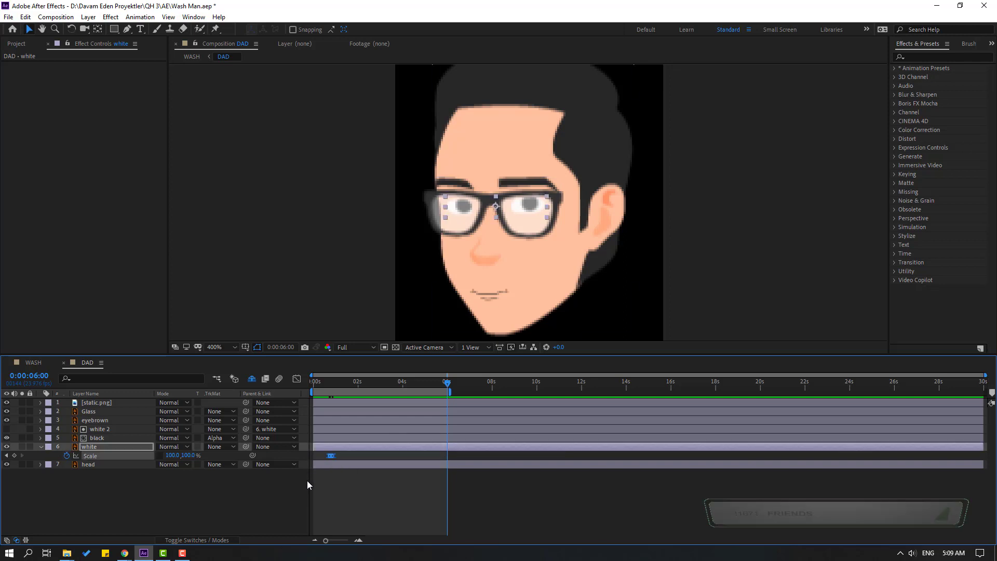
pyautogui.hotkey('ctrl', 'c')
pyautogui.click(367, 382)
pyautogui.hotkey('ctrl', 'v')
pyautogui.click(402, 383)
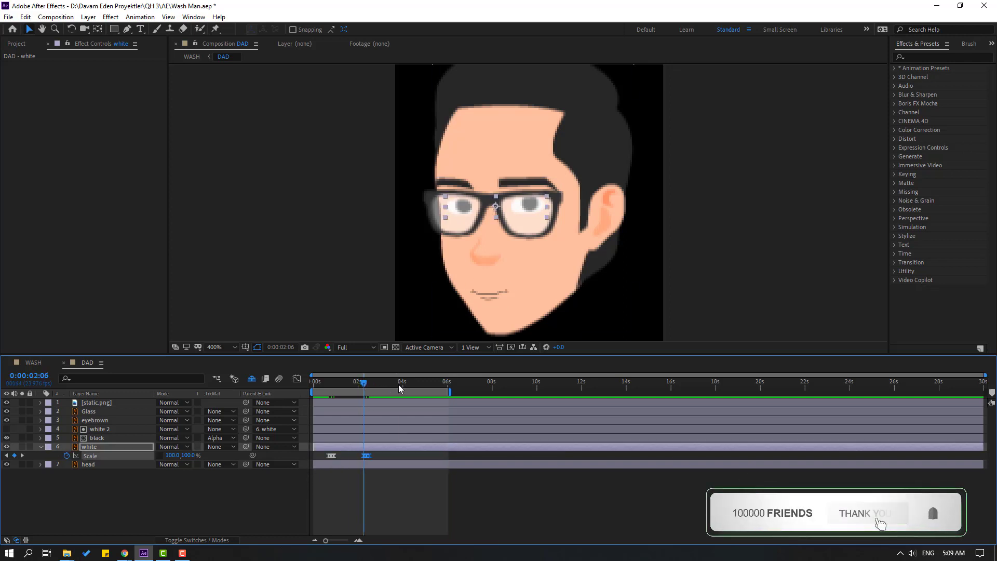
pyautogui.hotkey('ctrl', 'v')
pyautogui.click(426, 382)
pyautogui.hotkey('ctrl', 'v')
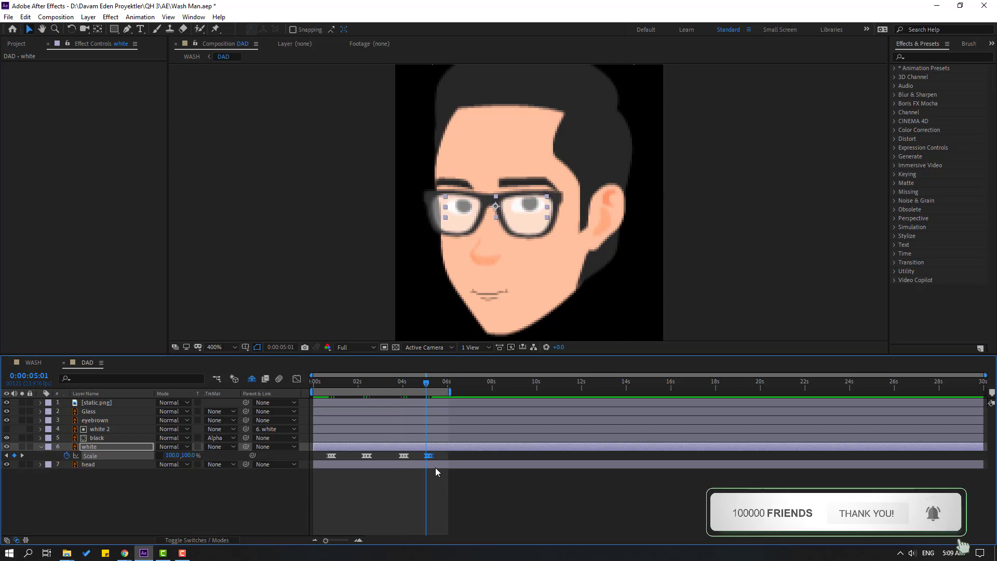
pyautogui.moveTo(432, 461); pyautogui.dragTo(438, 461)
pyautogui.click(512, 500)
pyautogui.press('space')
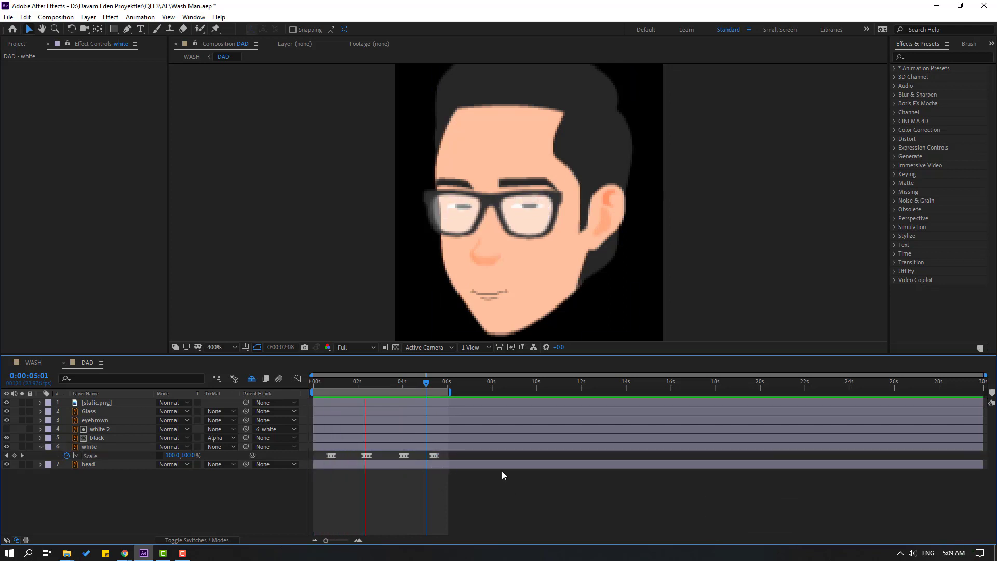
pyautogui.press('space')
# Step: Move the black pupils to about 45.8, 82.6 at 800% magnification and keyframe their Position at 0:00:00:05
pyautogui.press('.')
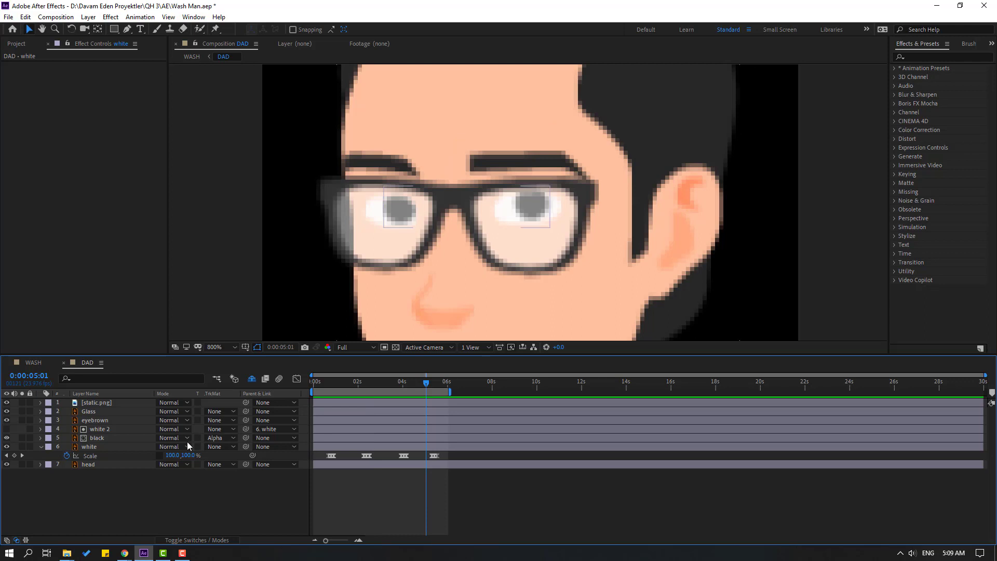
pyautogui.click(99, 438)
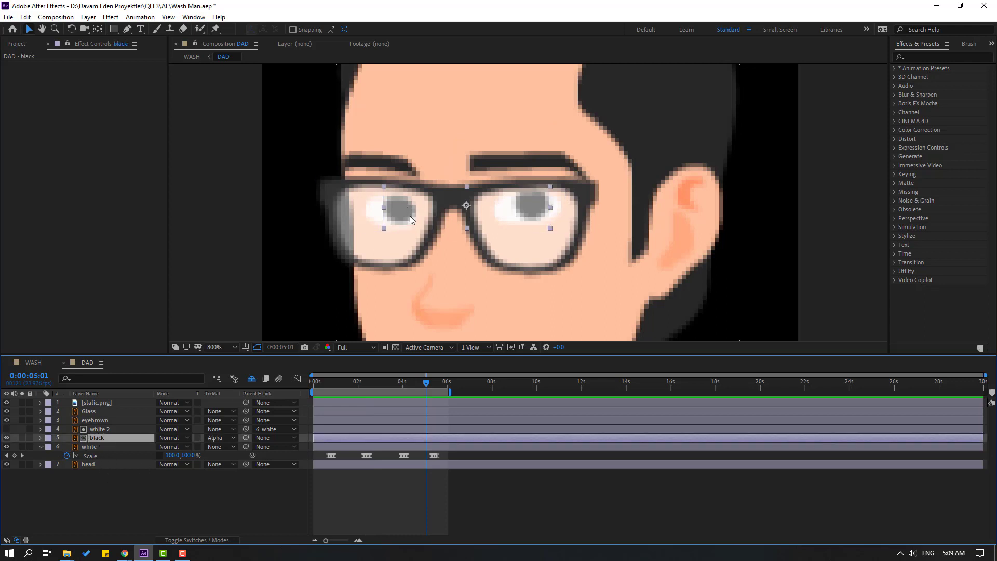
pyautogui.moveTo(411, 219); pyautogui.dragTo(440, 206)
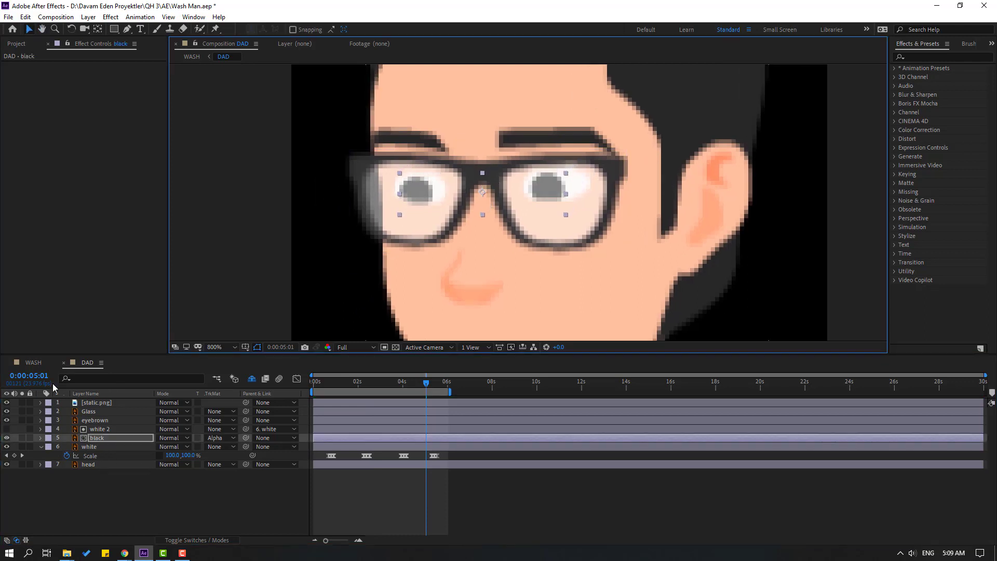
pyautogui.click(33, 362)
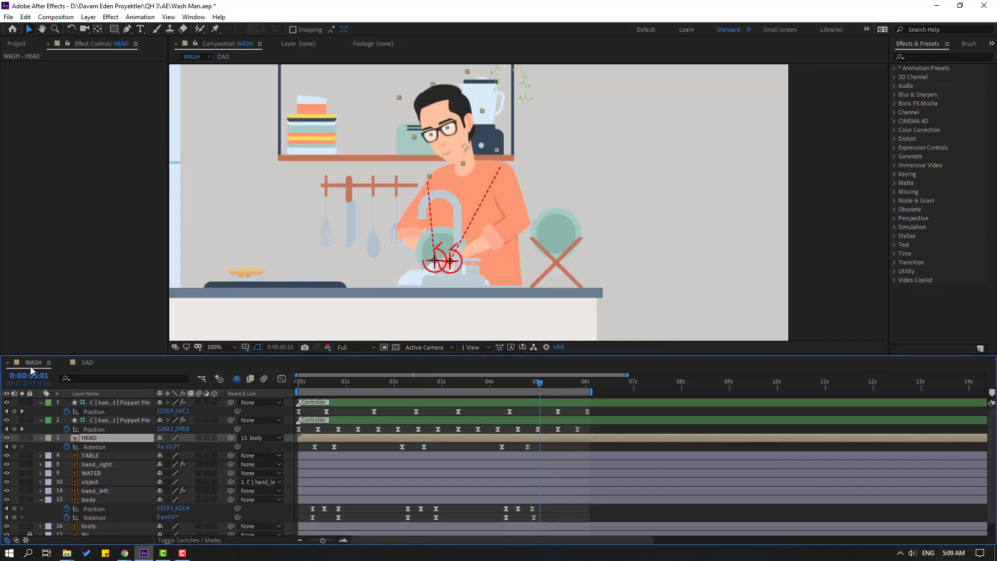
pyautogui.click(87, 363)
pyautogui.moveTo(336, 394); pyautogui.dragTo(313, 388)
pyautogui.hotkey('alt', 'shift', 'p')
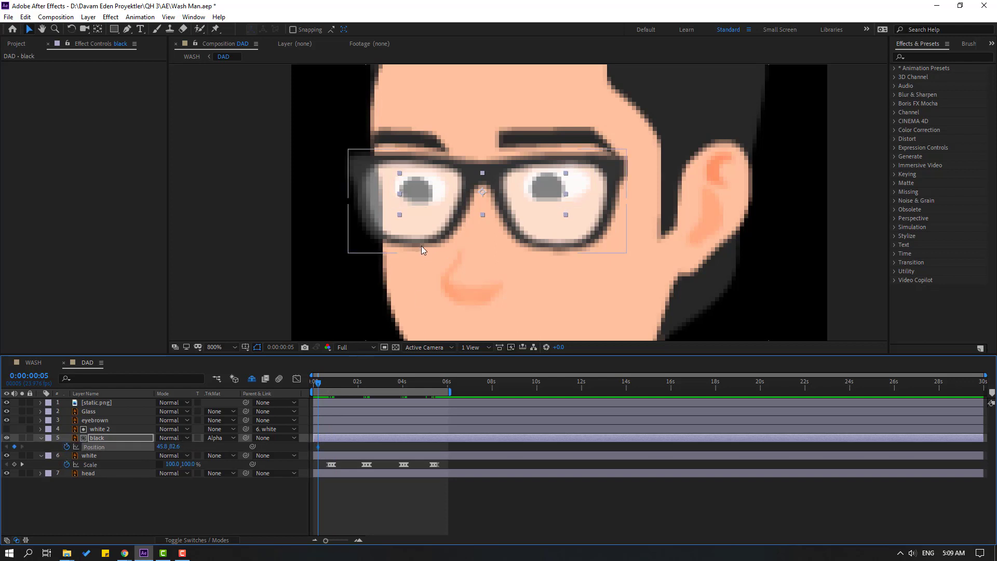
# Step: Keyframe the black layer's Position at about 47.5, 82.6 two frames after the first keyframe, holding it until 0:00:01:06
pyautogui.press('pagedown')
pyautogui.press('pagedown')
pyautogui.moveTo(414, 197); pyautogui.dragTo(422, 196)
pyautogui.moveTo(326, 383); pyautogui.dragTo(340, 385)
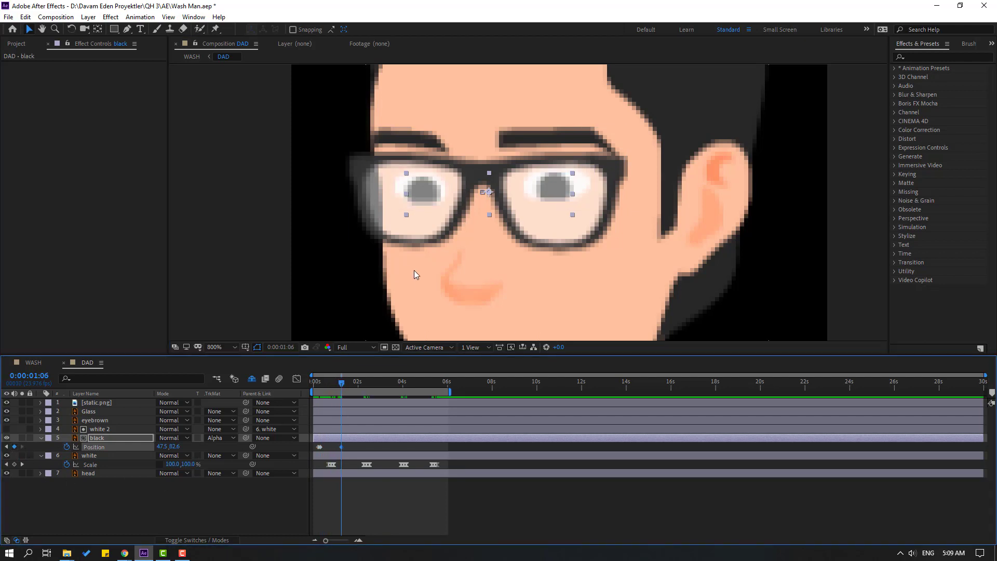
# Step: Shift the pupils to about 45.1 horizontally at 0:00:01:08, hold until 0:00:01:22, and move them to about 47.6, 83.0 two frames later
pyautogui.press('pagedown')
pyautogui.press('pagedown')
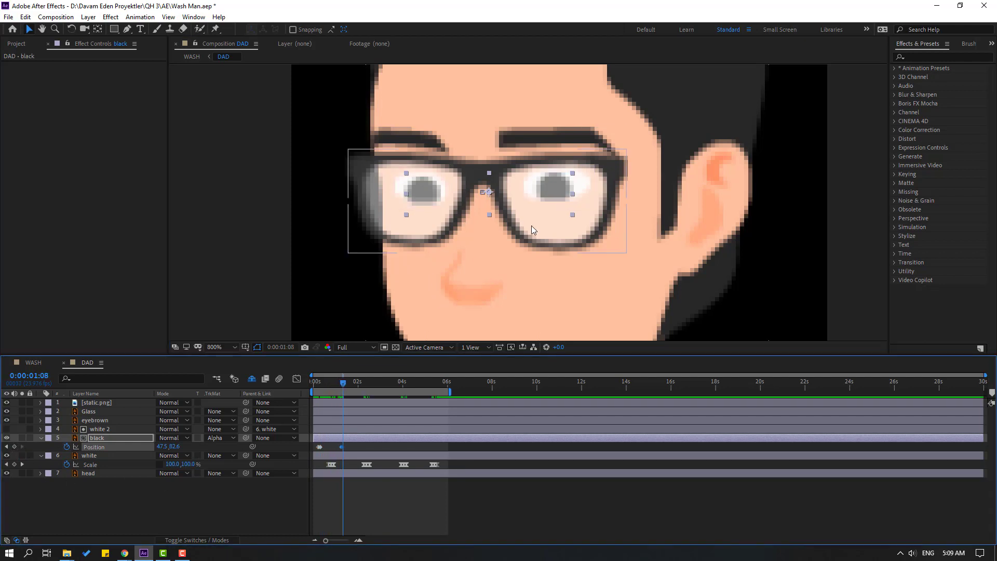
pyautogui.moveTo(544, 201); pyautogui.dragTo(535, 201)
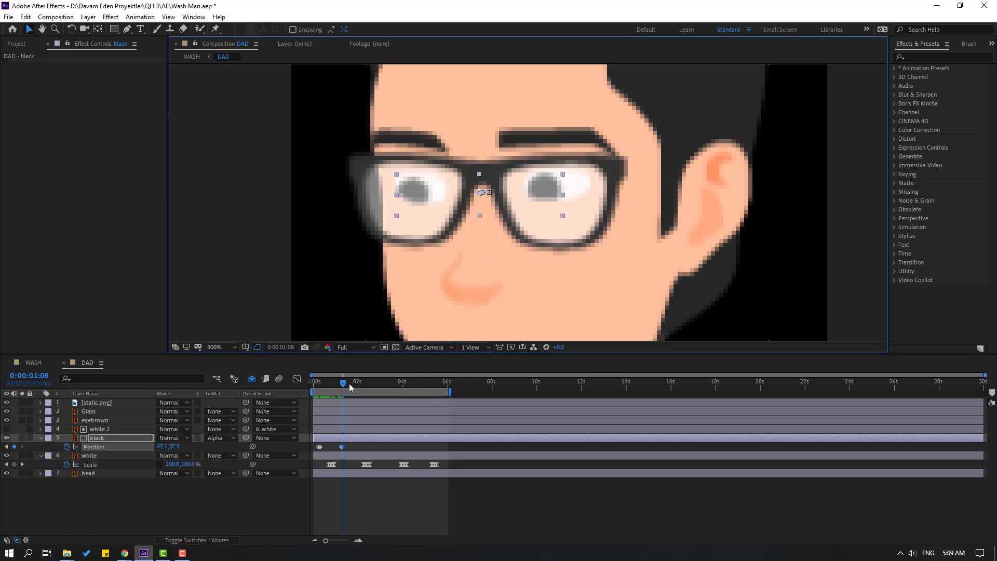
pyautogui.moveTo(351, 385); pyautogui.dragTo(356, 382)
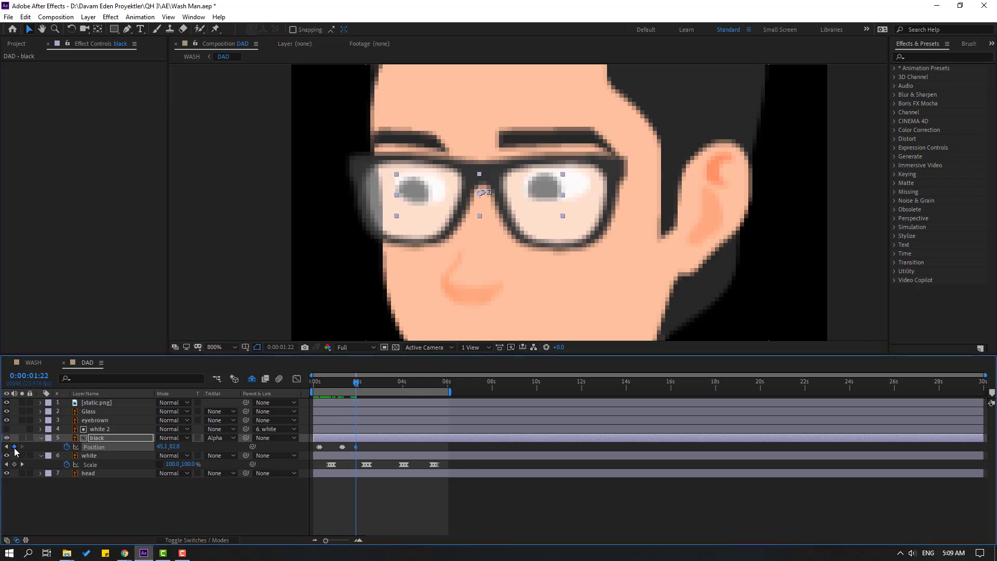
pyautogui.press('pagedown')
pyautogui.press('pagedown')
pyautogui.moveTo(417, 201); pyautogui.dragTo(428, 201)
# Step: Copy the black layer's Position keyframes, paste them at 0:00:03:03, and preview the eye movement
pyautogui.moveTo(371, 450); pyautogui.dragTo(307, 460)
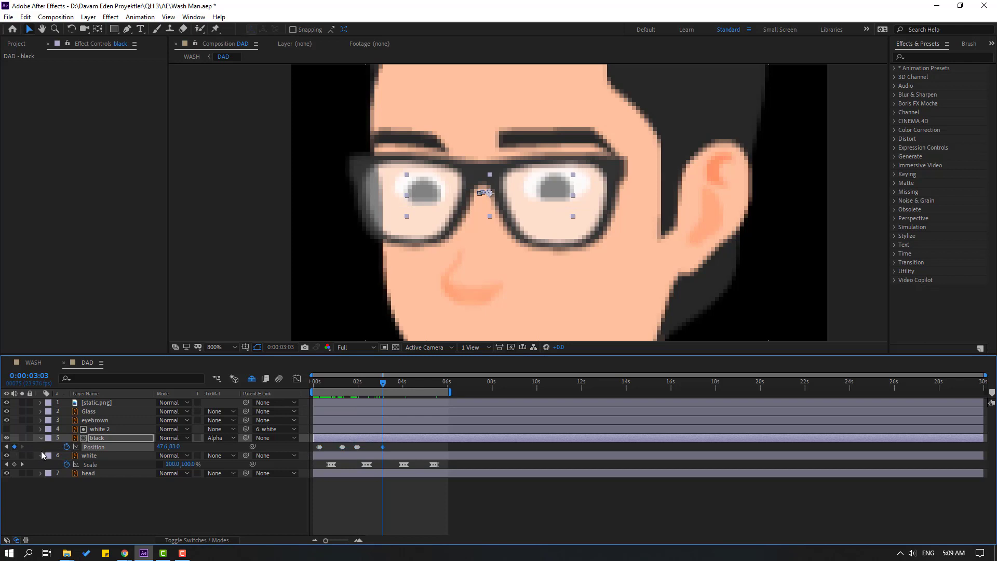
pyautogui.hotkey('ctrl', 'v')
pyautogui.click(410, 507)
pyautogui.press('space')
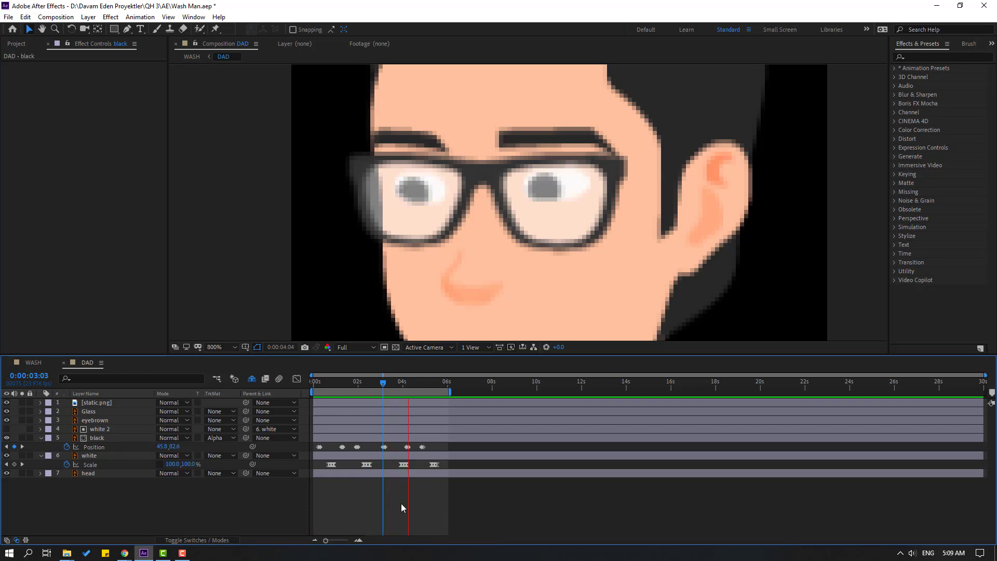
# Step: Retime the black layer's last four Position keyframe groups closer to the white layer's blinks and close the DAD composition
pyautogui.click(422, 446)
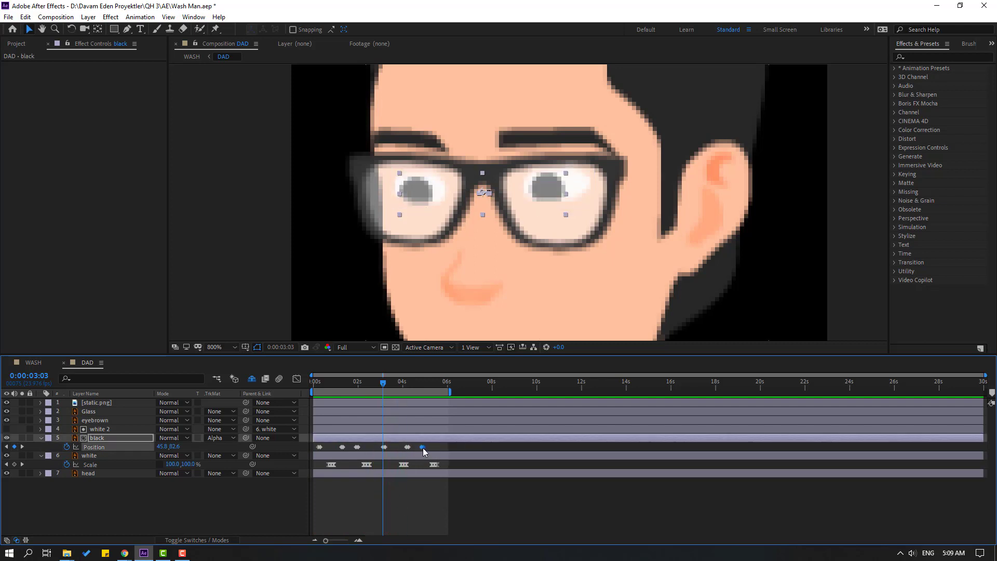
pyautogui.moveTo(422, 447); pyautogui.dragTo(371, 447)
pyautogui.click(407, 447)
pyautogui.click(386, 447)
pyautogui.click(358, 446)
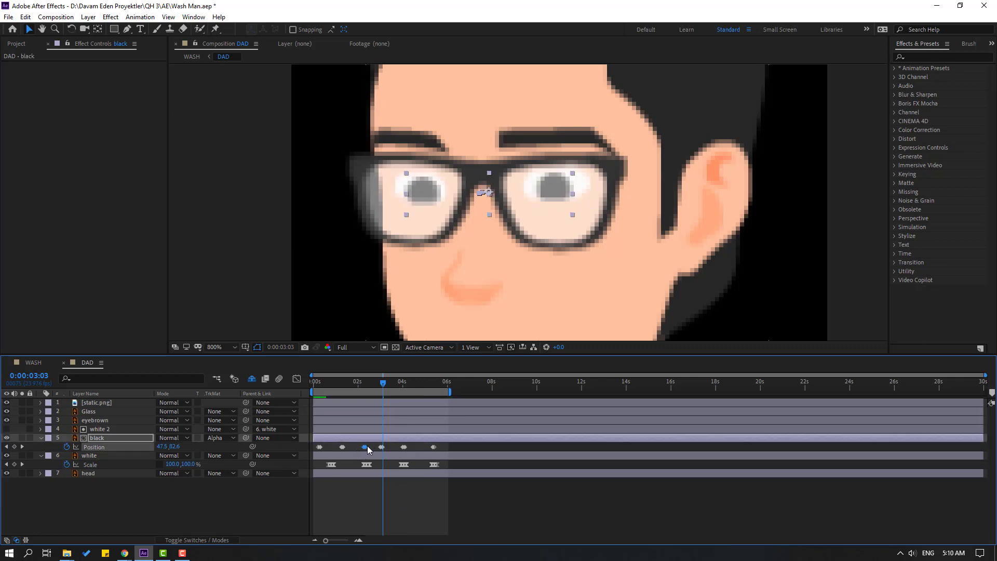
pyautogui.click(64, 363)
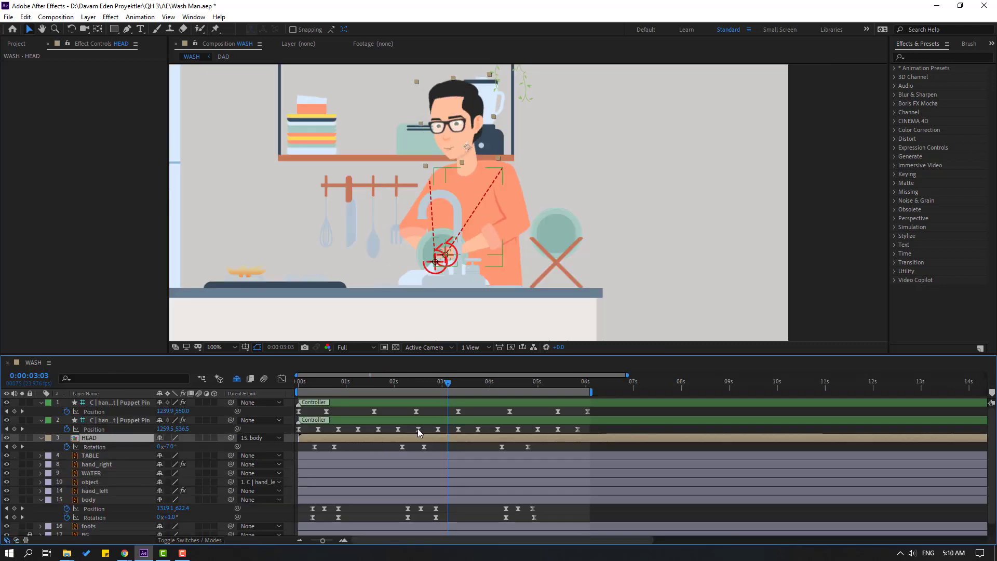